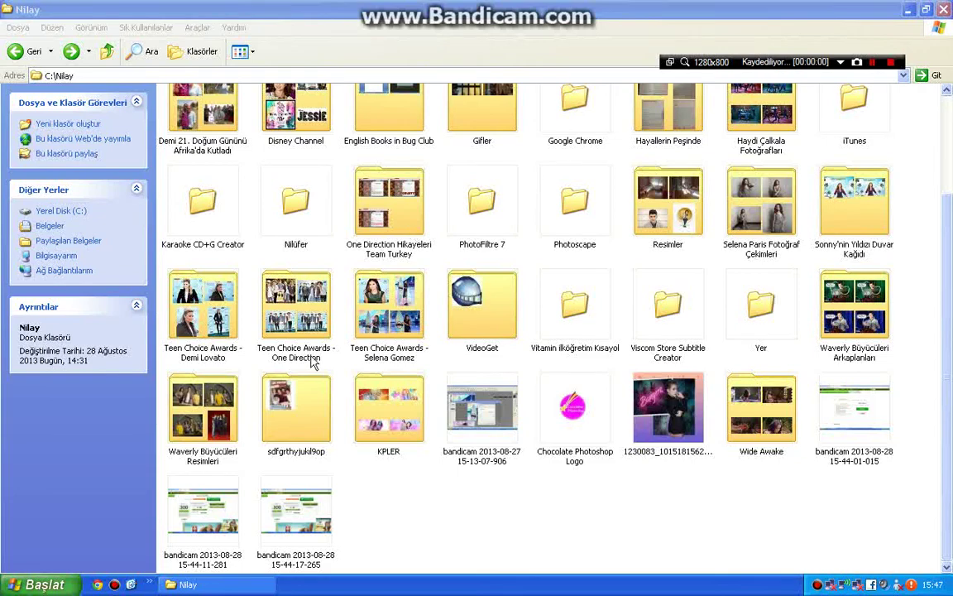
# Step: Launch Microsoft Office Word 2007 from the Start menu to get a blank document
pyautogui.press('super')
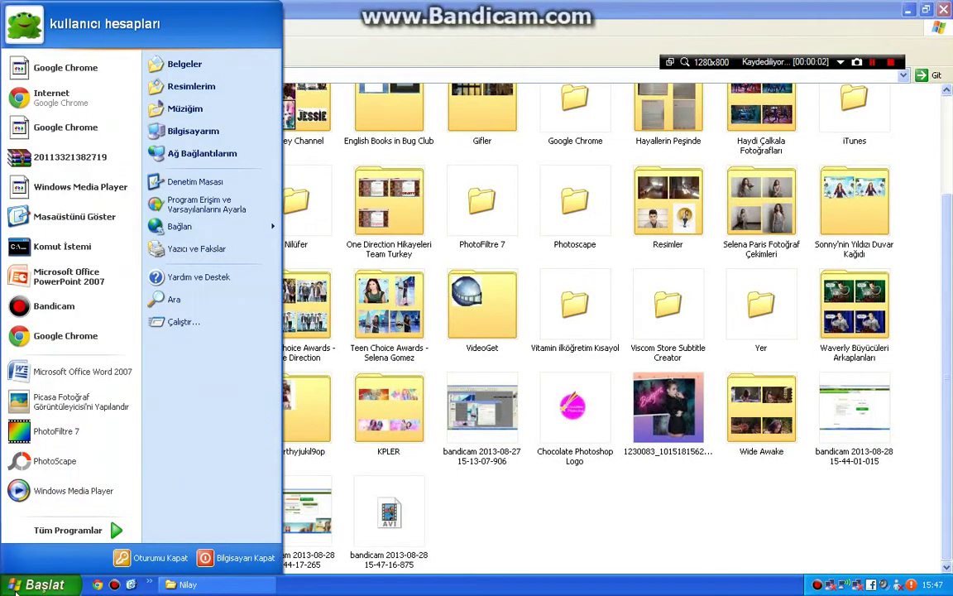
pyautogui.click(79, 371)
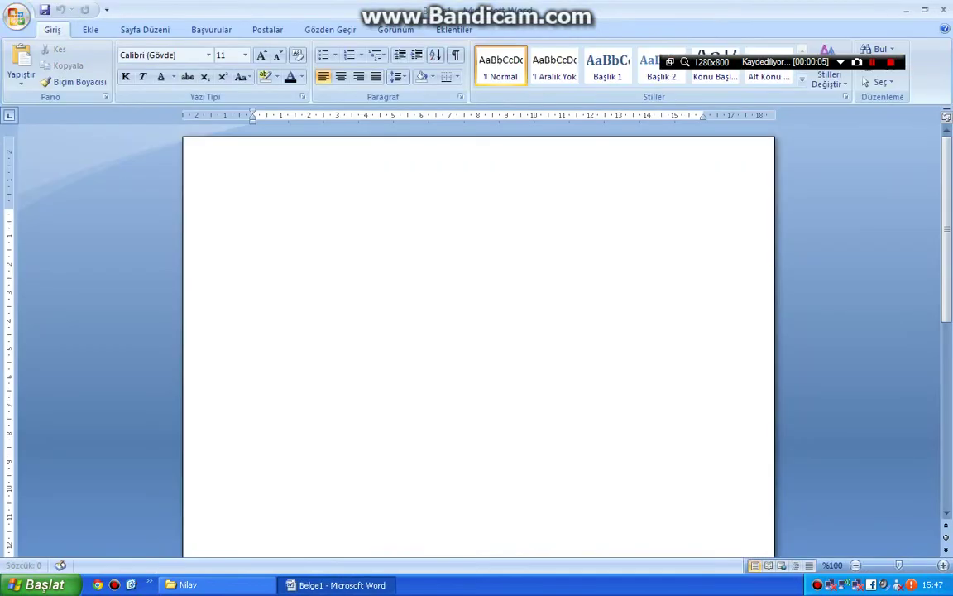
# Step: Set the font size to 72 and type 'Evet arkadaşlar'
pyautogui.click(245, 54)
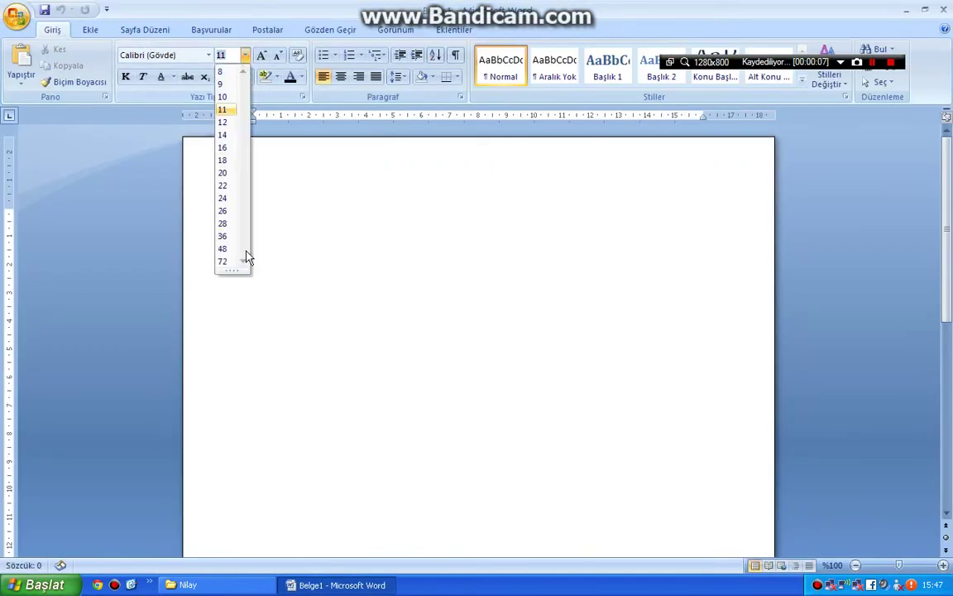
pyautogui.click(230, 264)
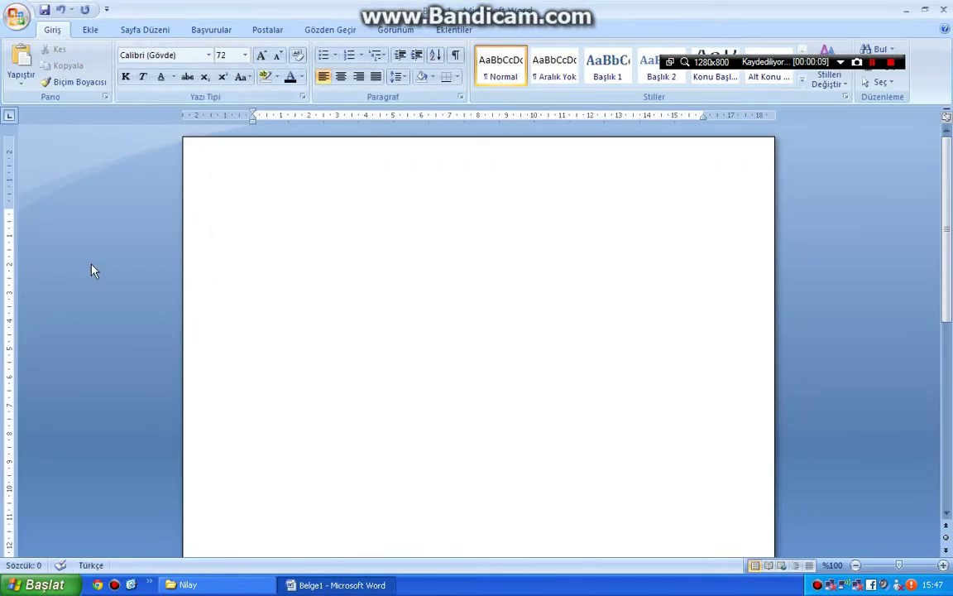
pyautogui.write('Evet ar')
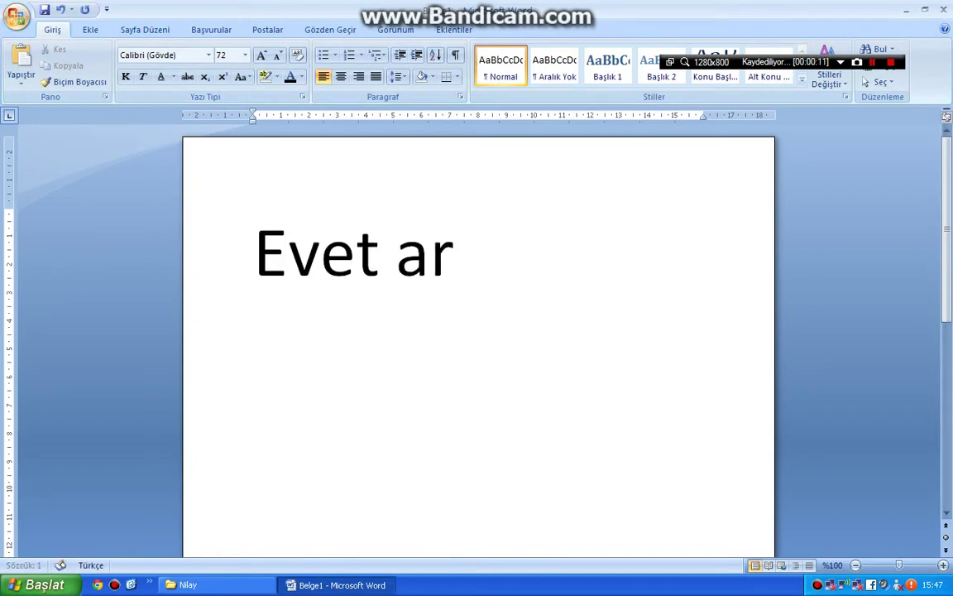
pyautogui.write('kadaşlar')
# Step: Continue the intro with 'bildiğiniz gibi CS4' through 'ama bu link %'
pyautogui.press('Return')
pyautogui.write('bil')
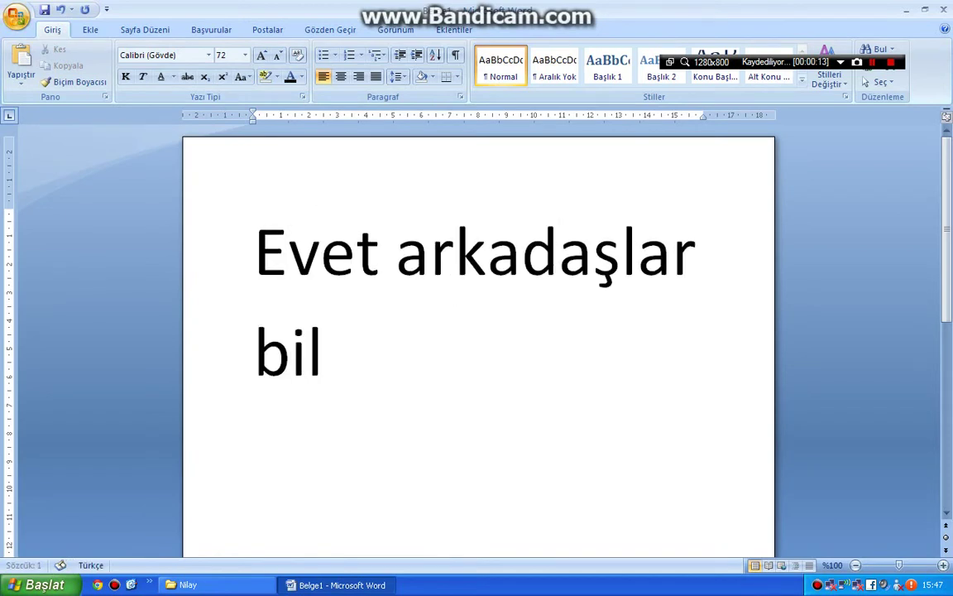
pyautogui.write('diğiniz g')
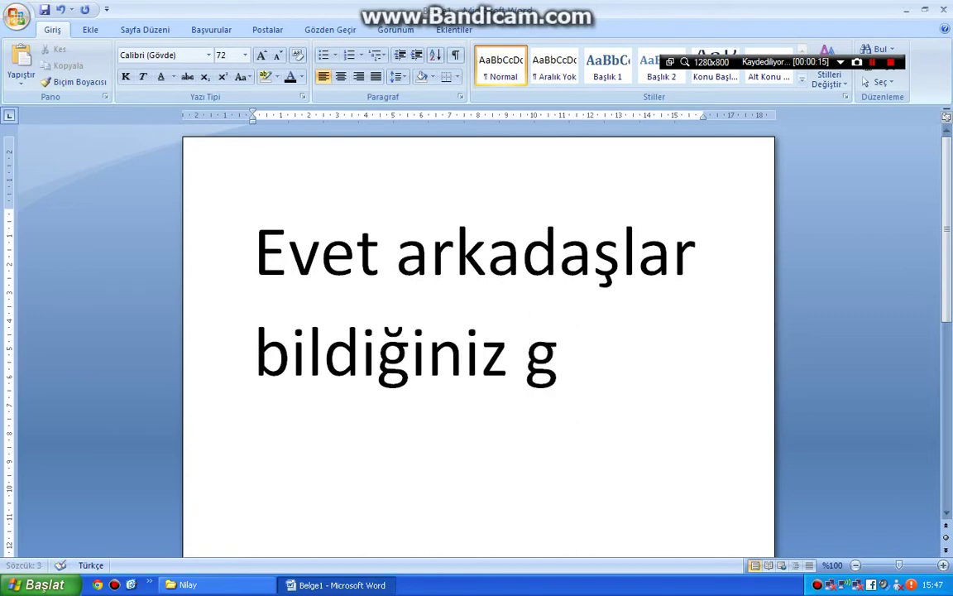
pyautogui.write('ibi')
pyautogui.press('Return')
pyautogui.write('CS')
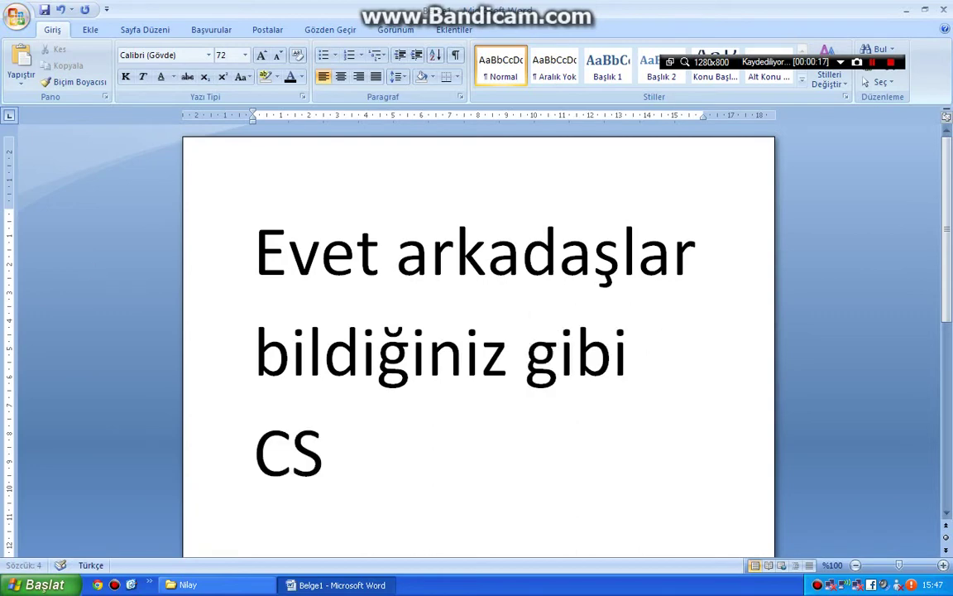
pyautogui.write('4 pa')
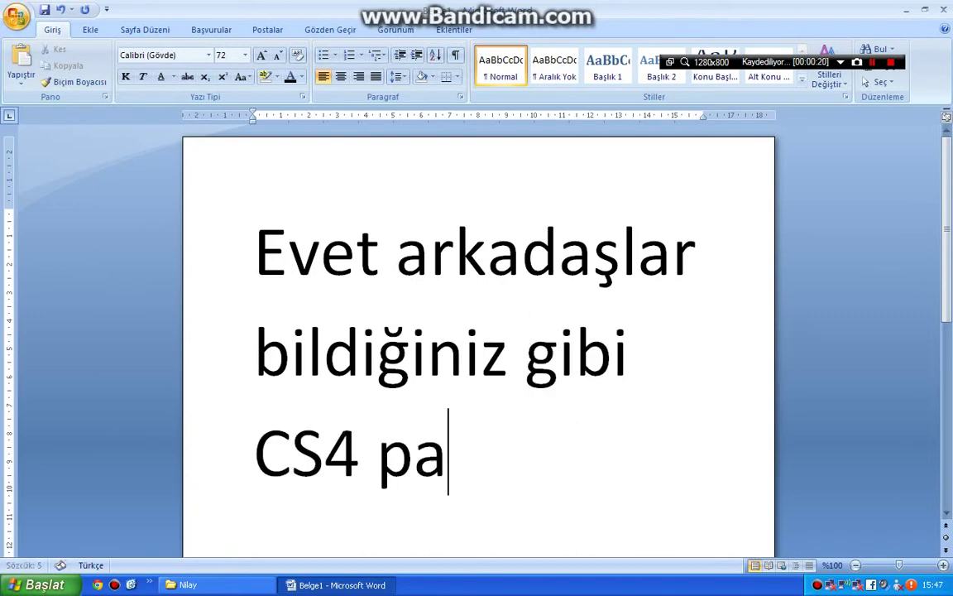
pyautogui.write('ralı bi ı')
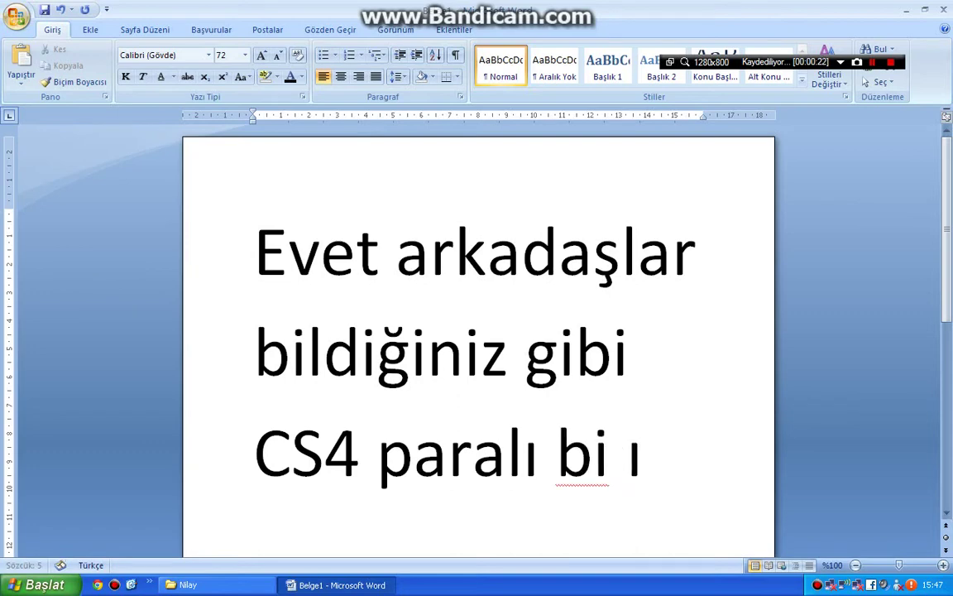
pyautogui.press('BackSpace')
pyautogui.write('uygula')
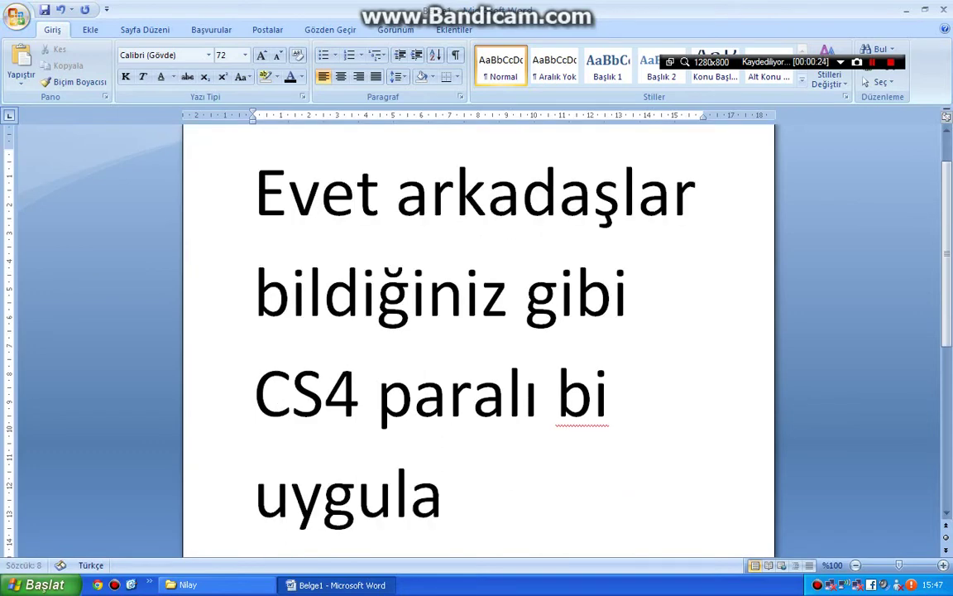
pyautogui.write('ma ama')
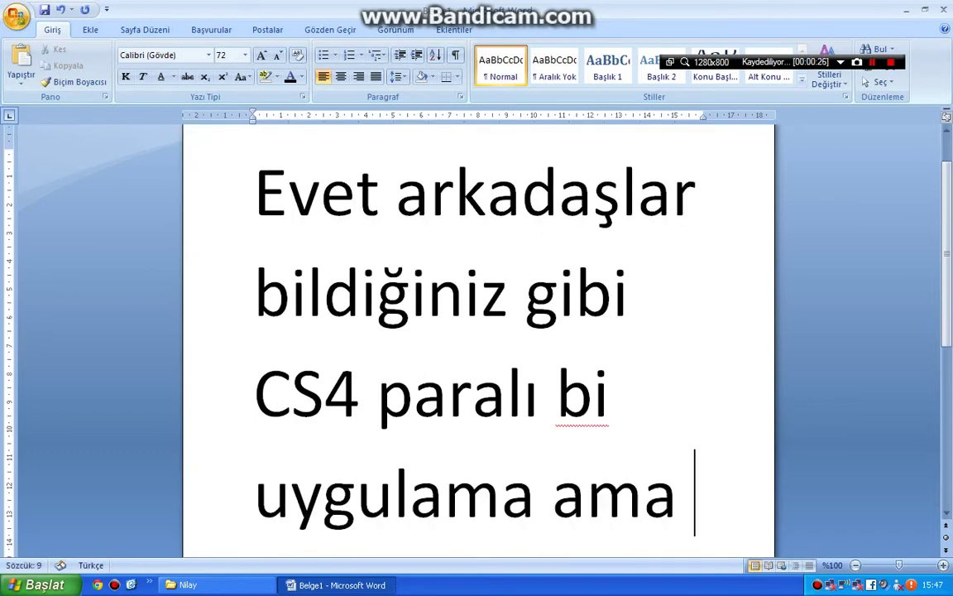
pyautogui.write('siz')
pyautogui.write('e torre')
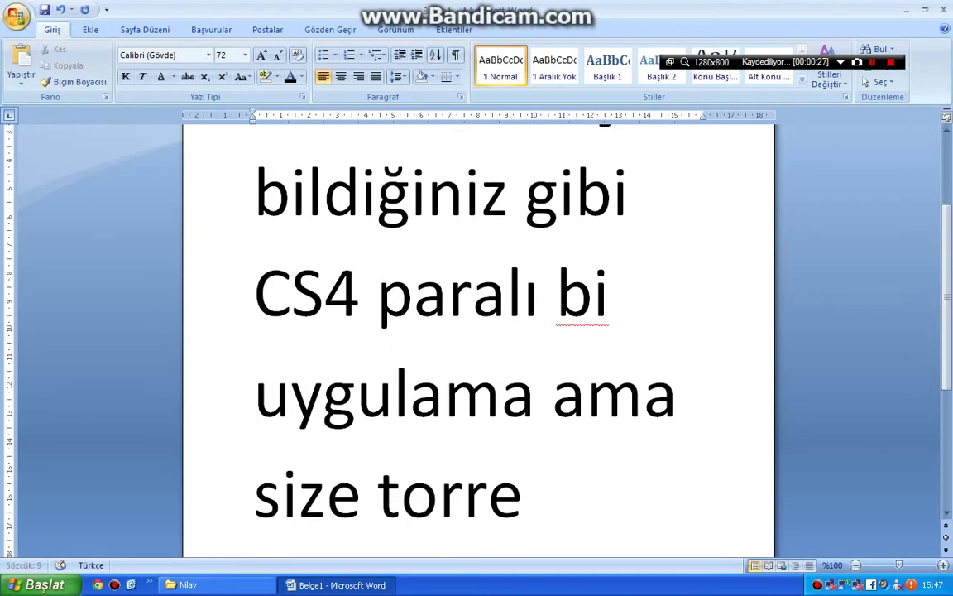
pyautogui.write('nt in')
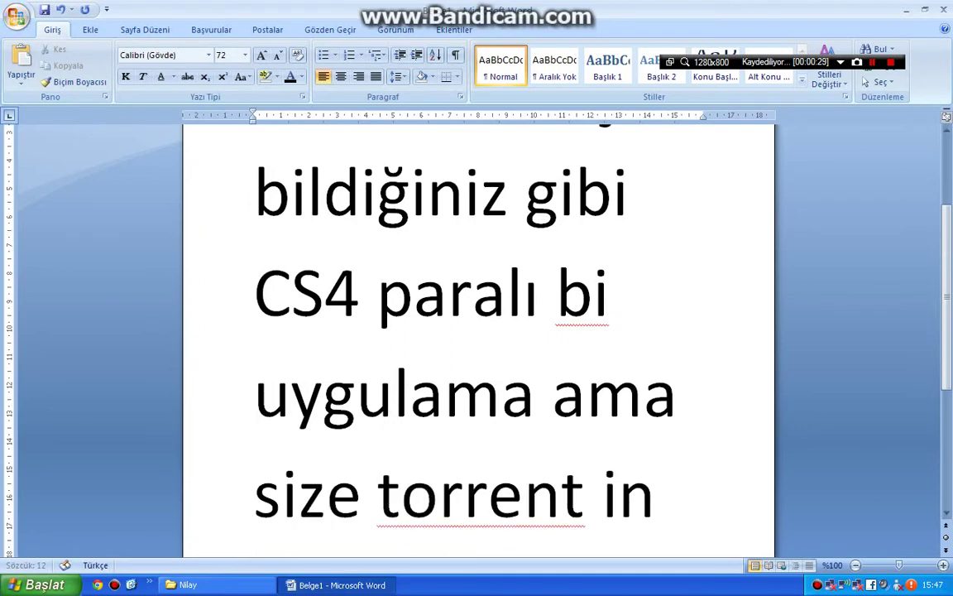
pyautogui.write('dirmeyi gö')
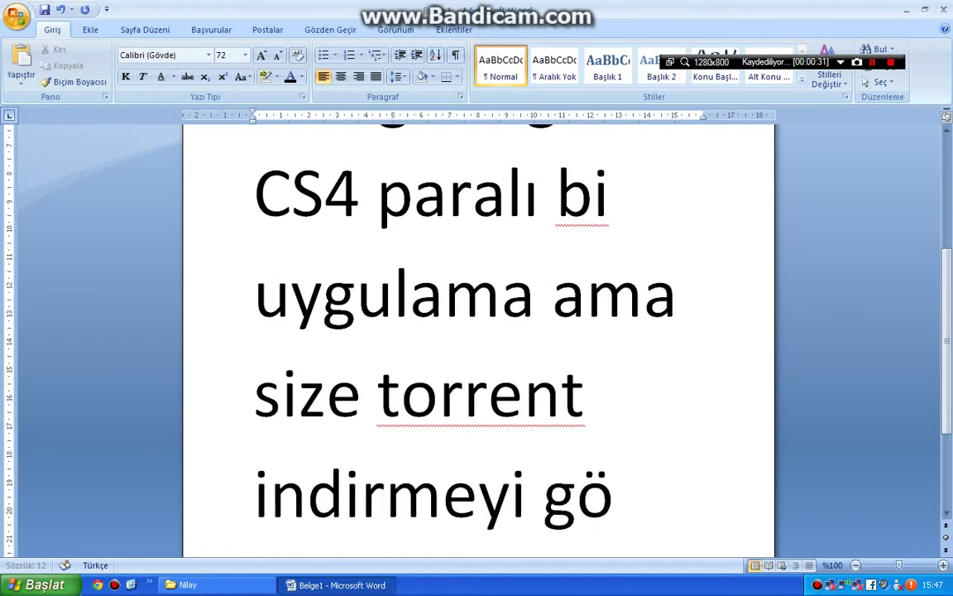
pyautogui.write('stereceği')
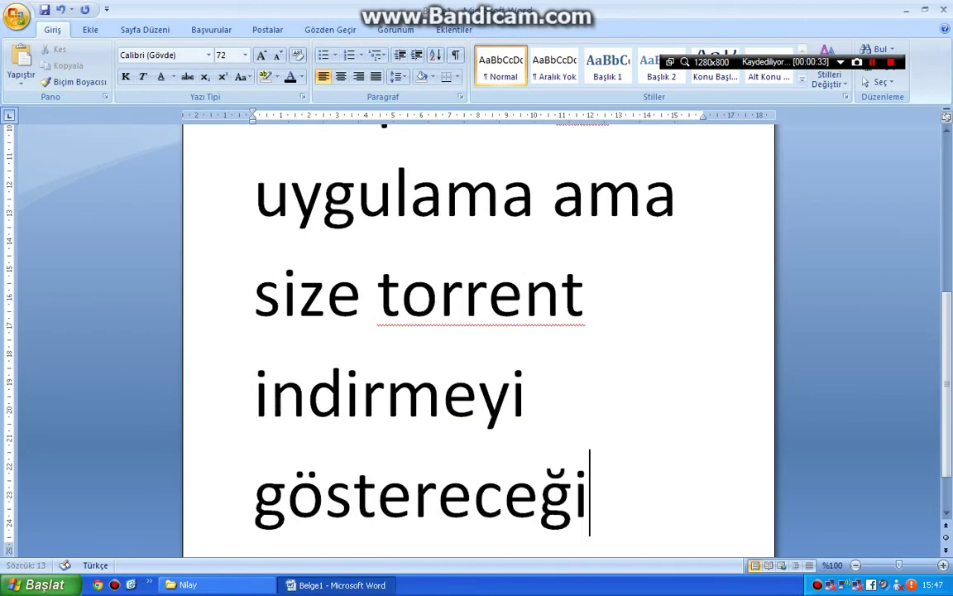
pyautogui.write('m çoğu')
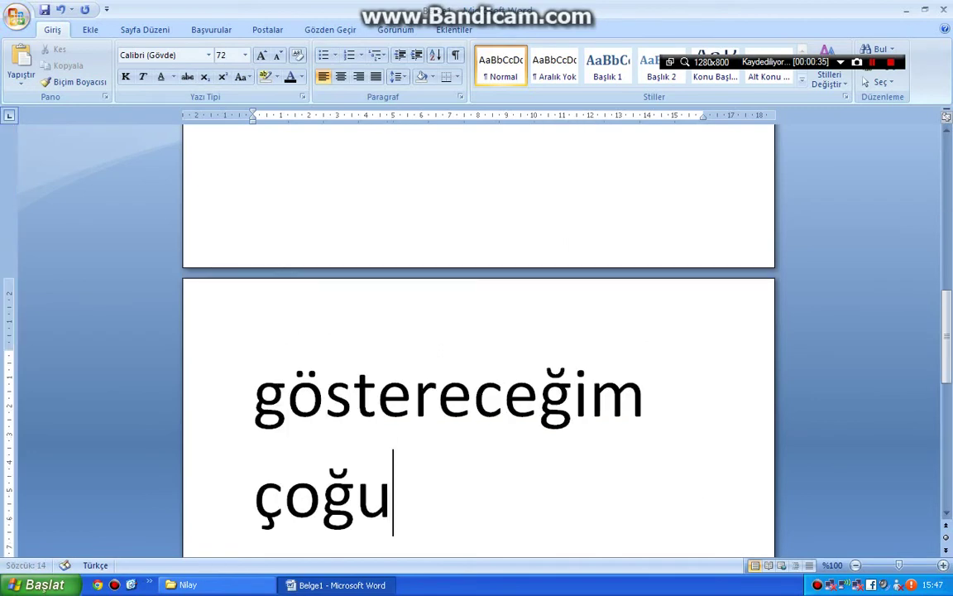
pyautogui.write('ılmı')
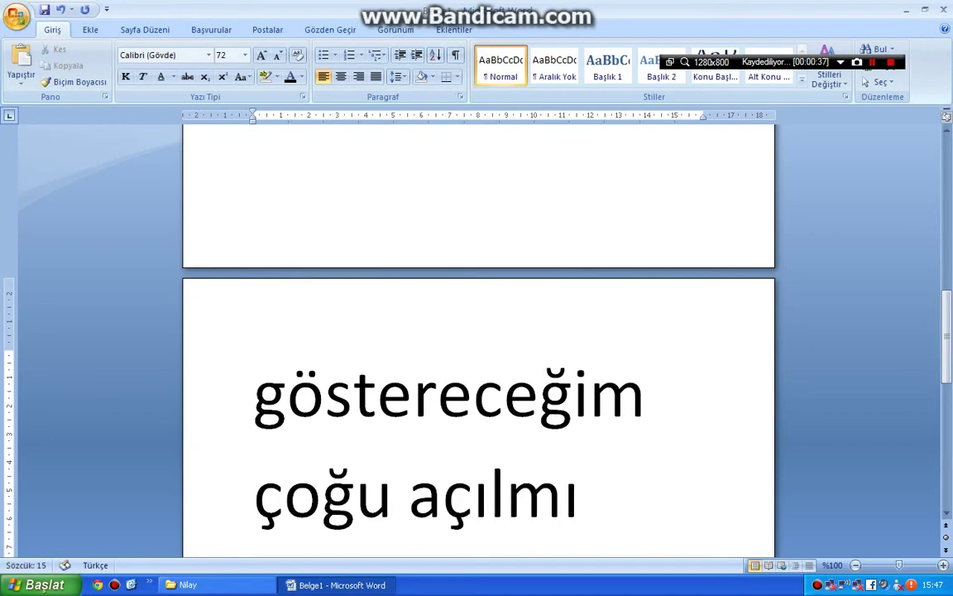
pyautogui.write('yor')
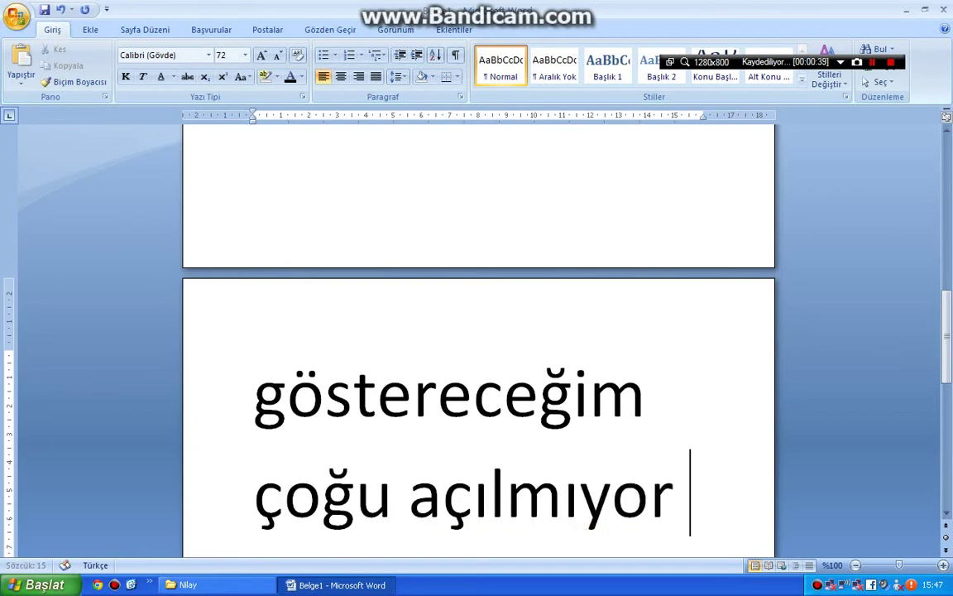
pyautogui.write('amabu')
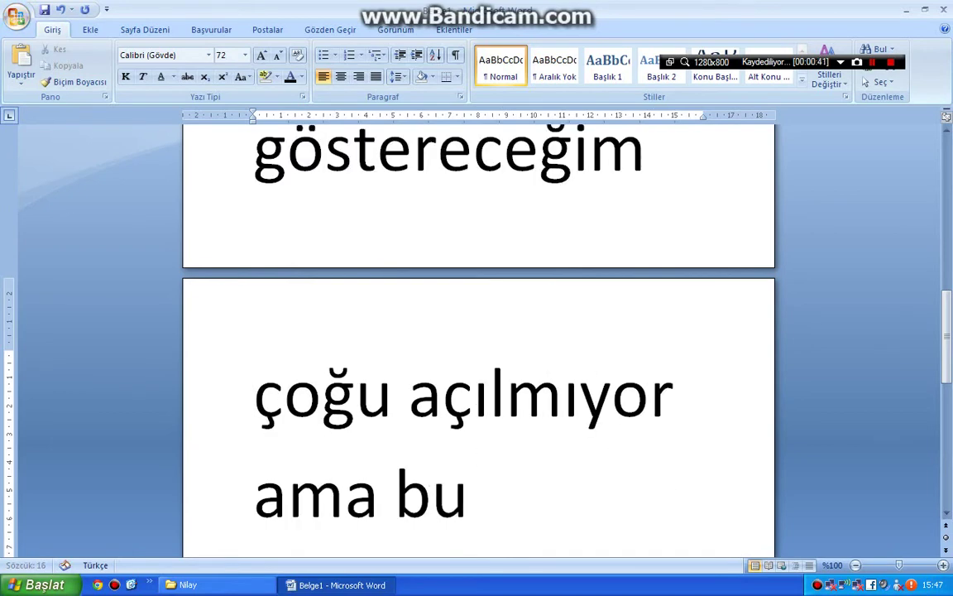
pyautogui.write('link')
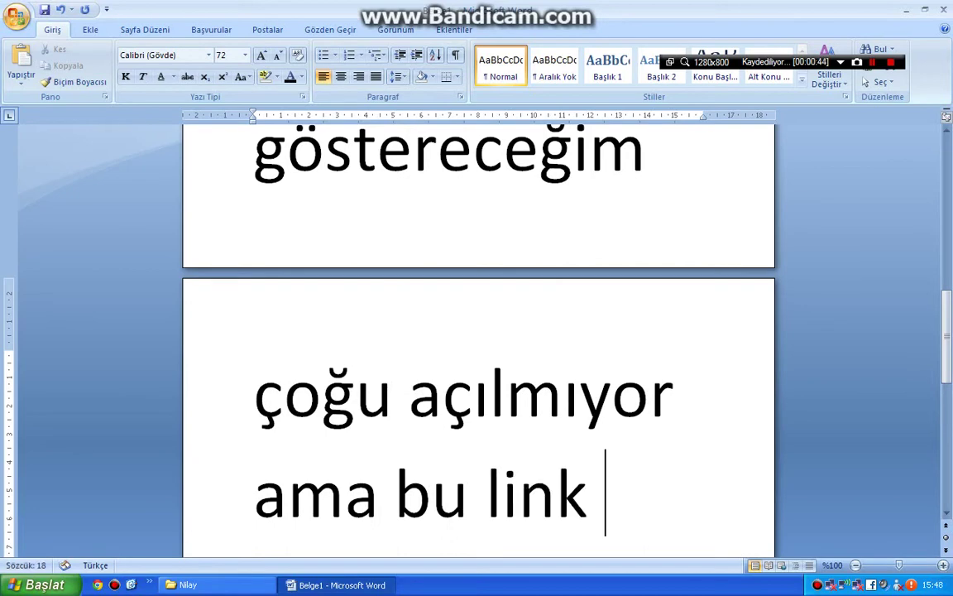
pyautogui.write('%')
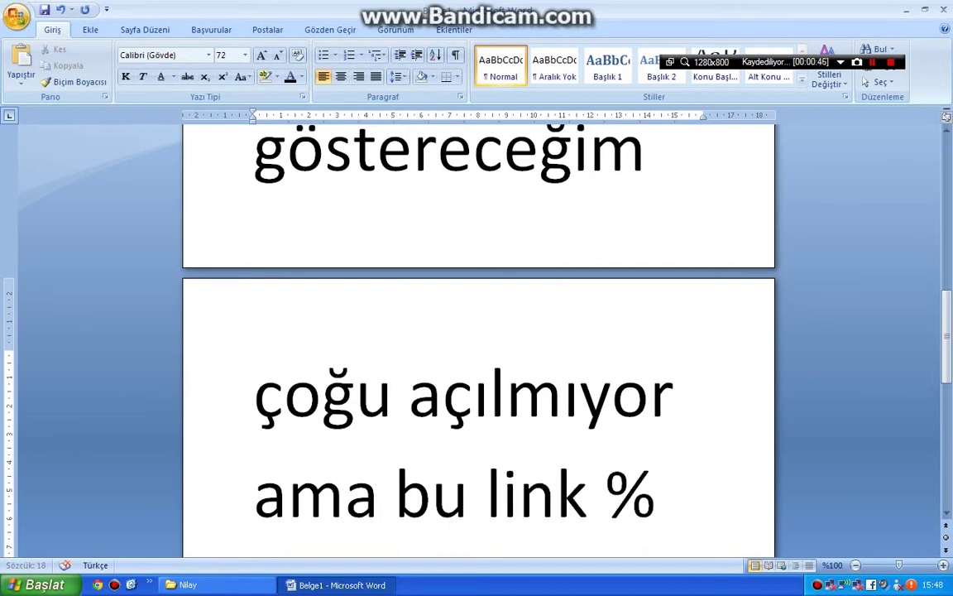
pyautogui.write('!=')
# Step: Finish the note with '100 güvenli, link açıklama bölümünde görebilirsiniz şimdi indermeyide göstereceğim'
pyautogui.press('BackSpace')
pyautogui.press('BackSpace')
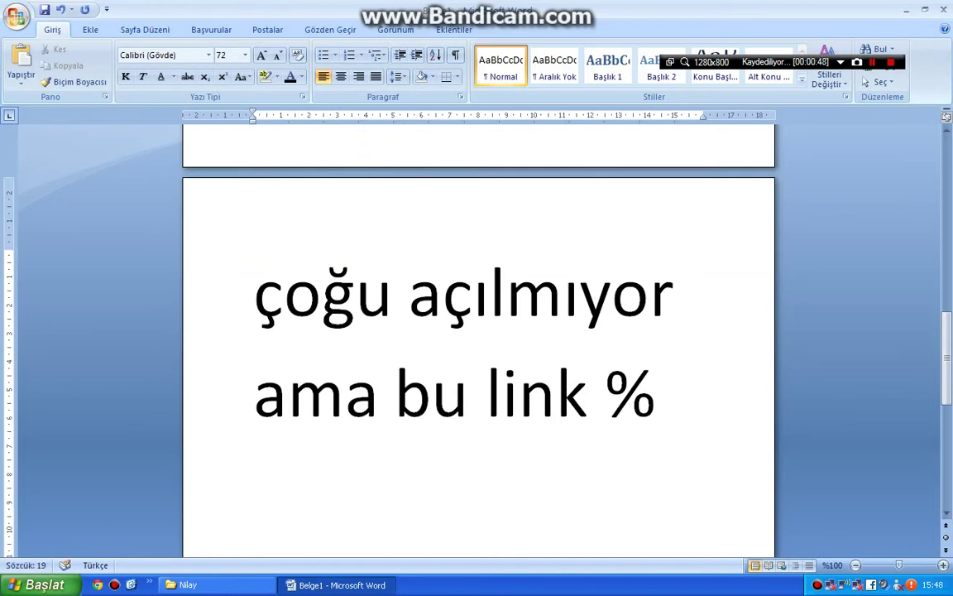
pyautogui.write('100')
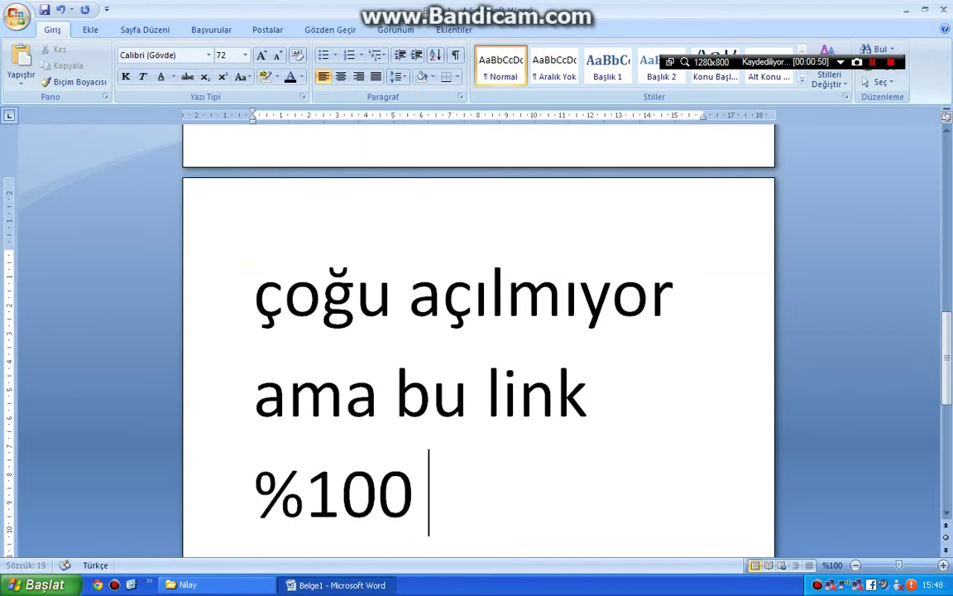
pyautogui.write(' güven')
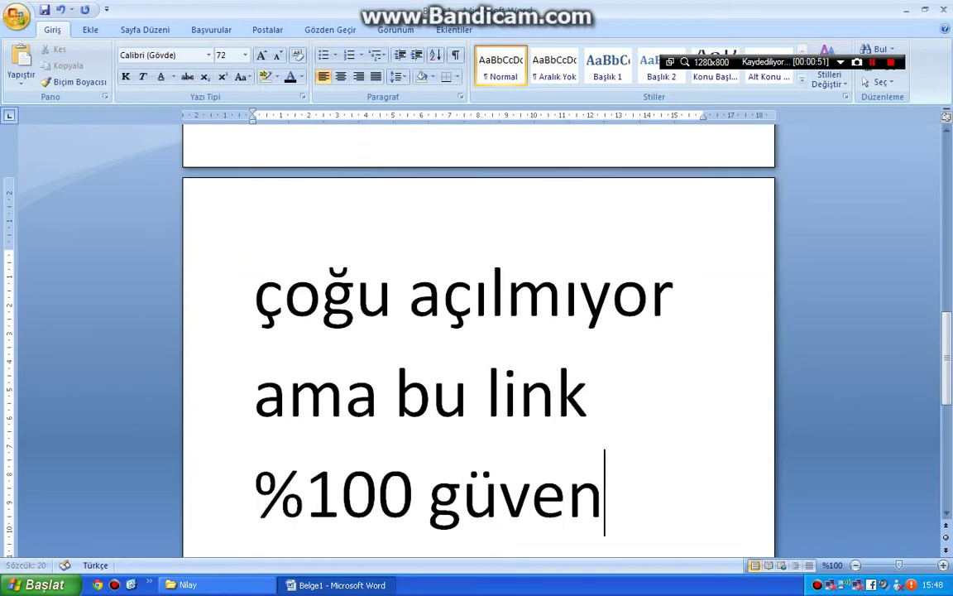
pyautogui.write('l,')
pyautogui.write(' li')
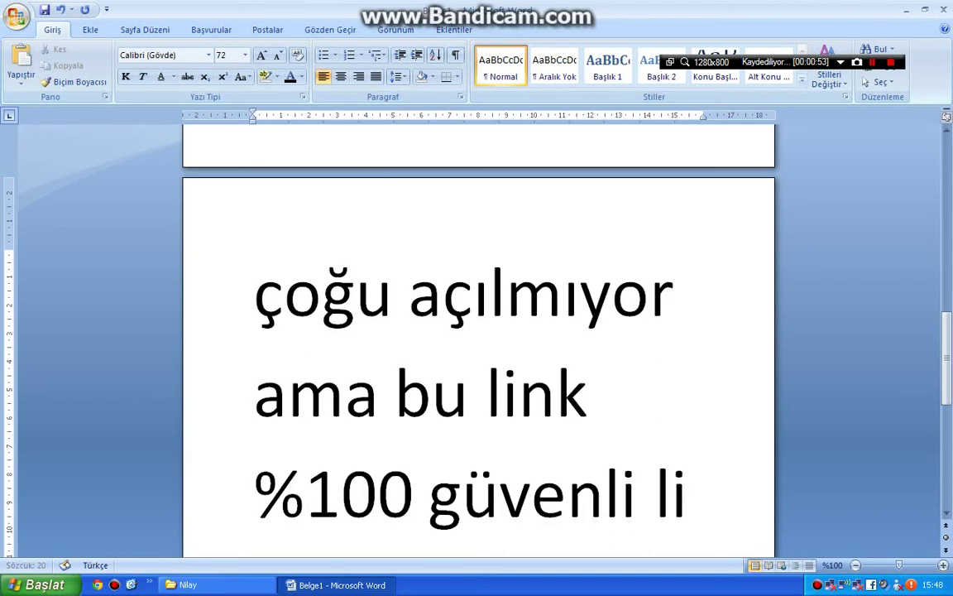
pyautogui.write('nki a')
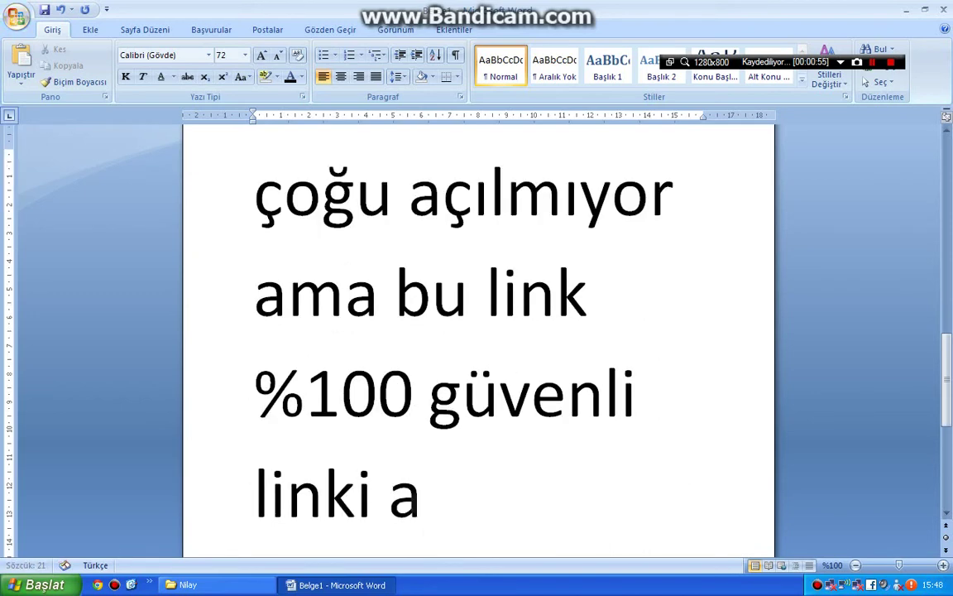
pyautogui.write('çıklama')
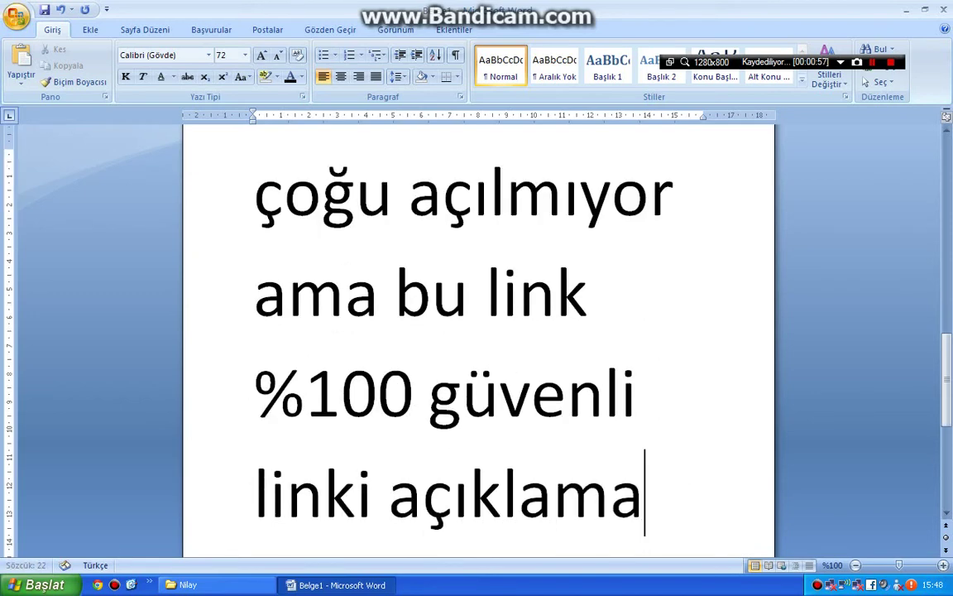
pyautogui.write('bölümü')
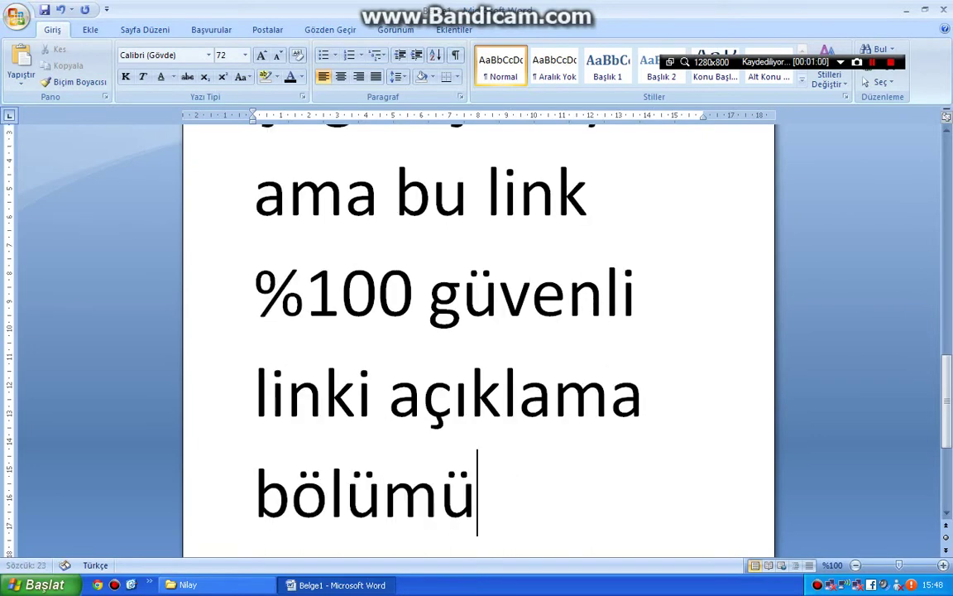
pyautogui.write('ndegör')
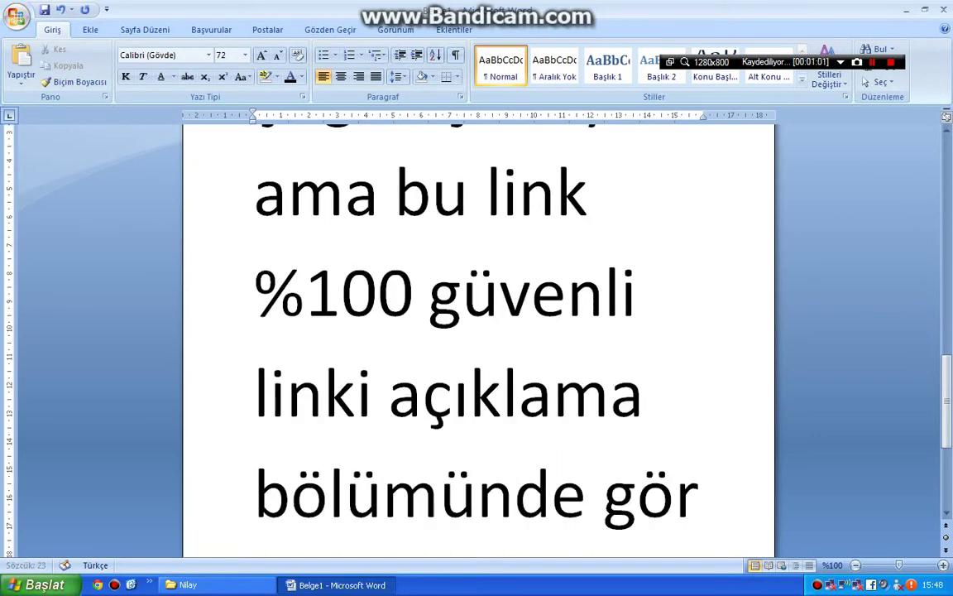
pyautogui.write('ebilirs')
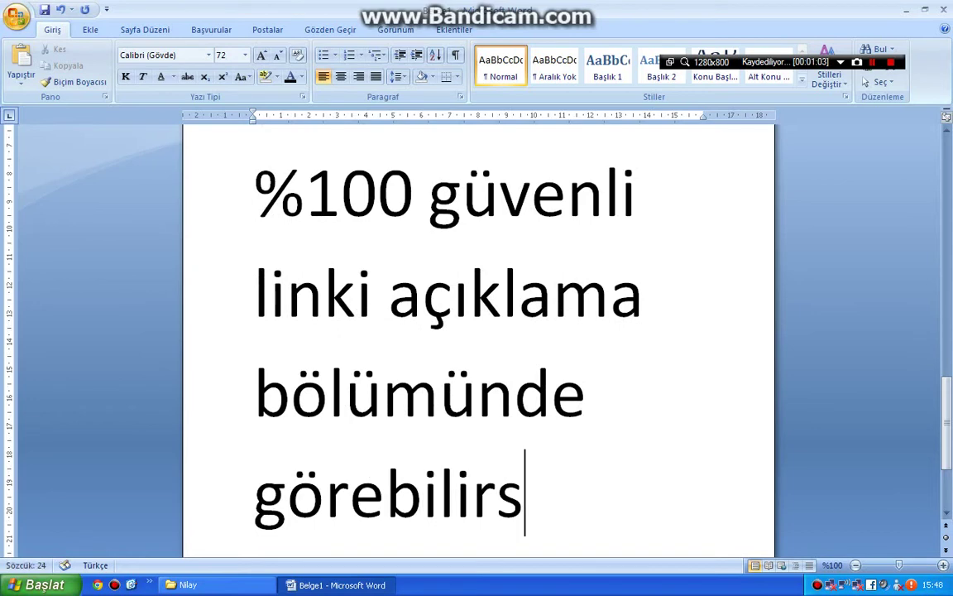
pyautogui.write('iniz')
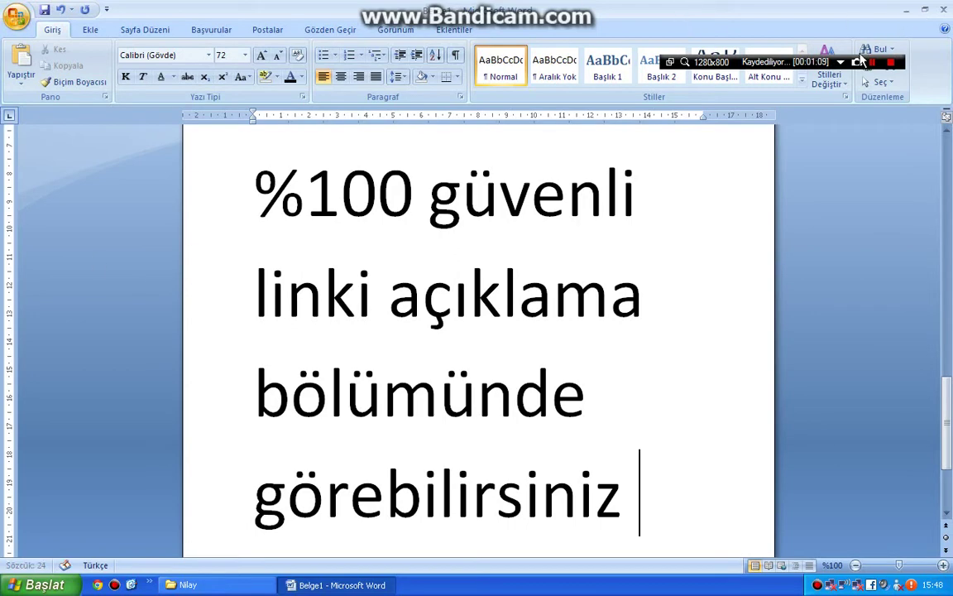
pyautogui.scroll(-3, 805, 423)
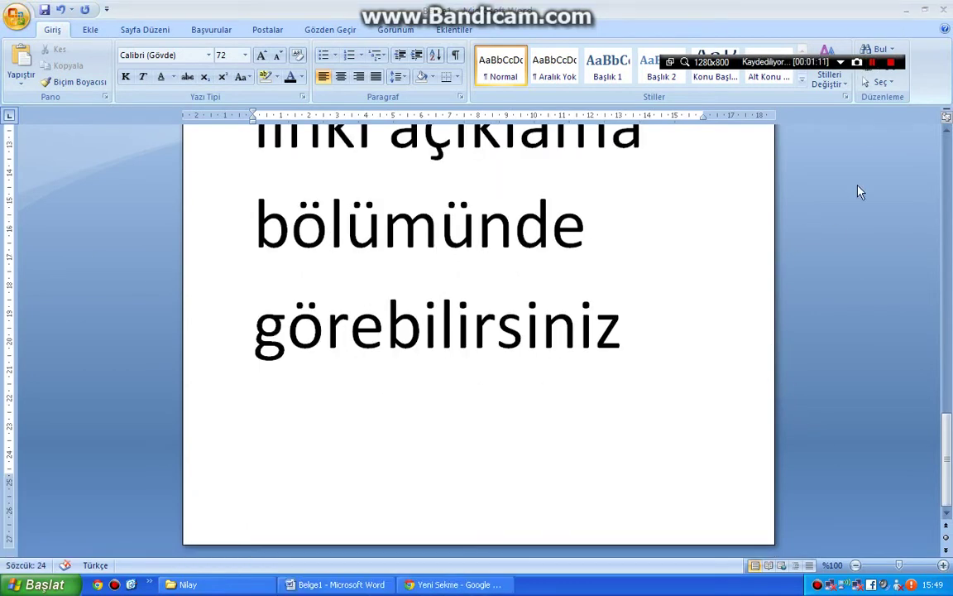
pyautogui.click(728, 351)
pyautogui.press('BackSpace')
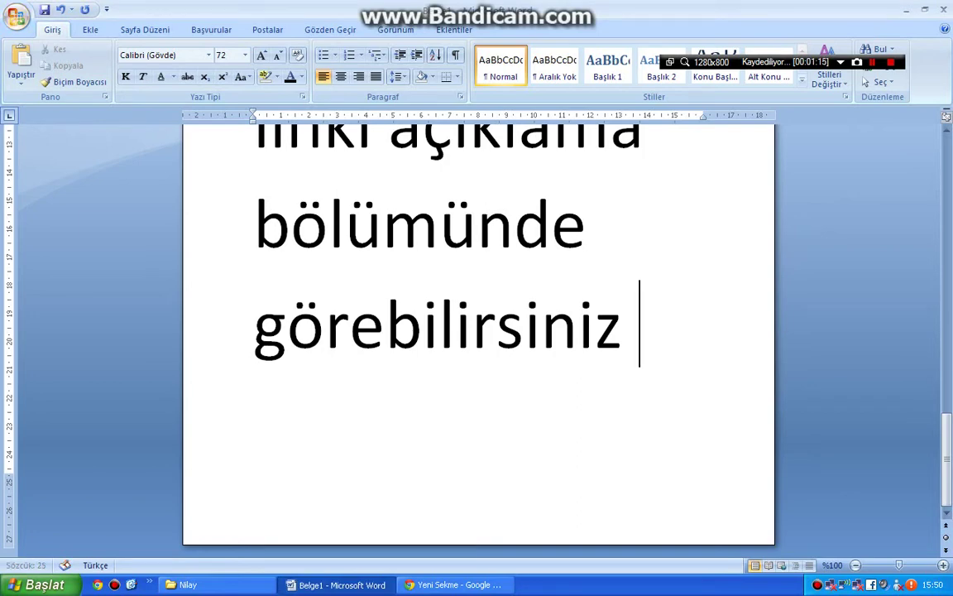
pyautogui.write('şimdi ')
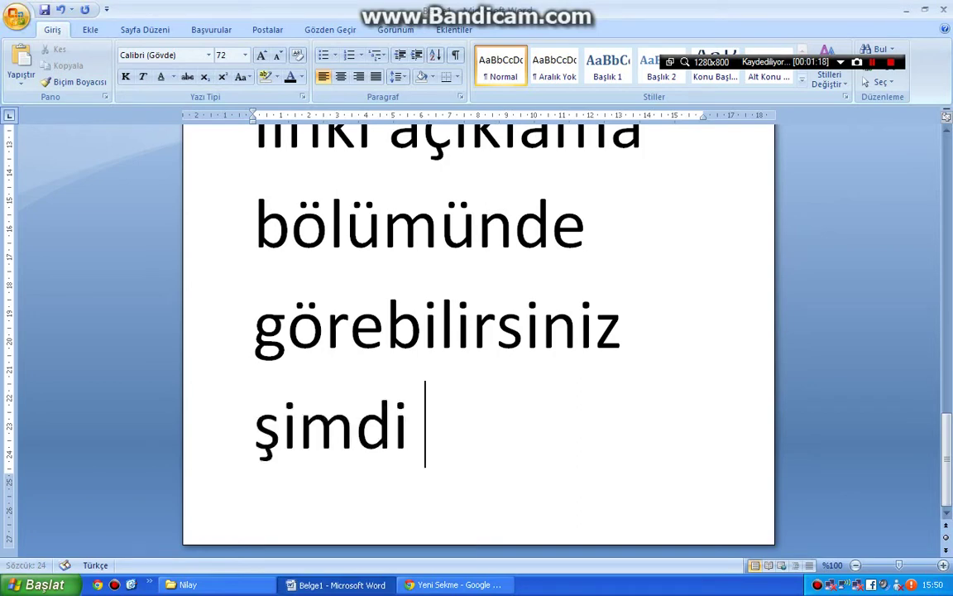
pyautogui.write('inderme')
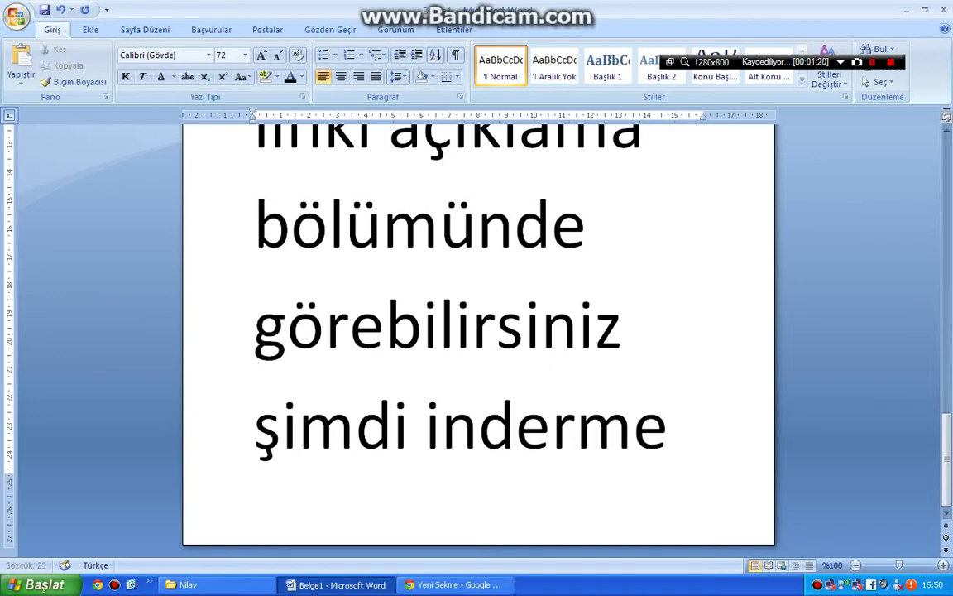
pyautogui.write('yide göste')
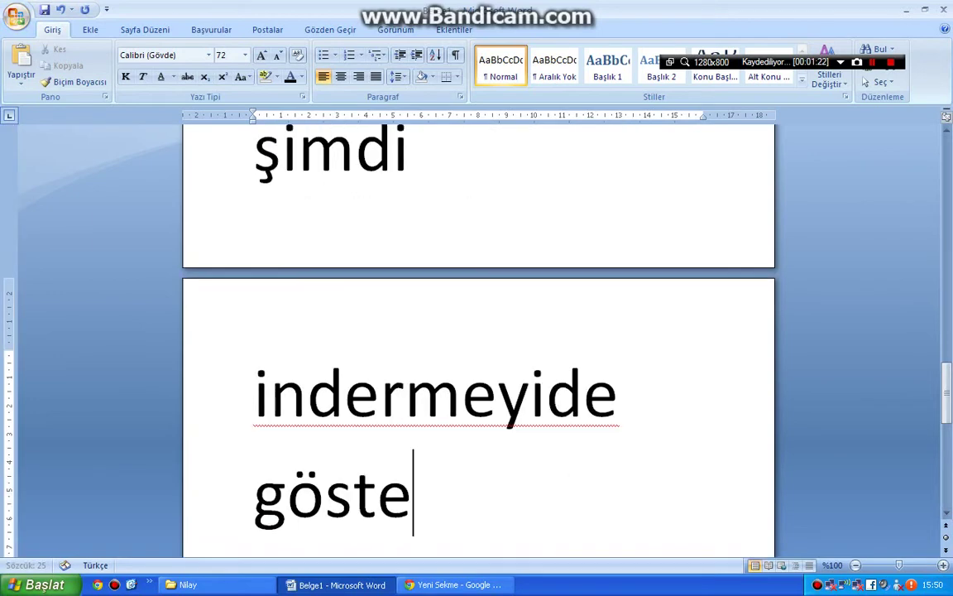
pyautogui.write('receğim')
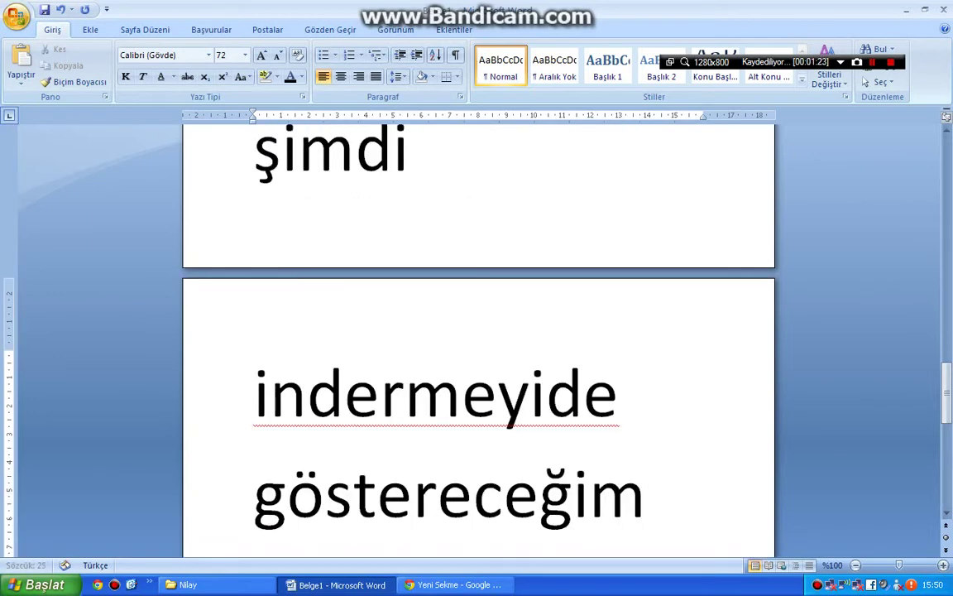
# Step: In Chrome, open a new tab and paste-and-go to the copied download link
pyautogui.click(451, 585)
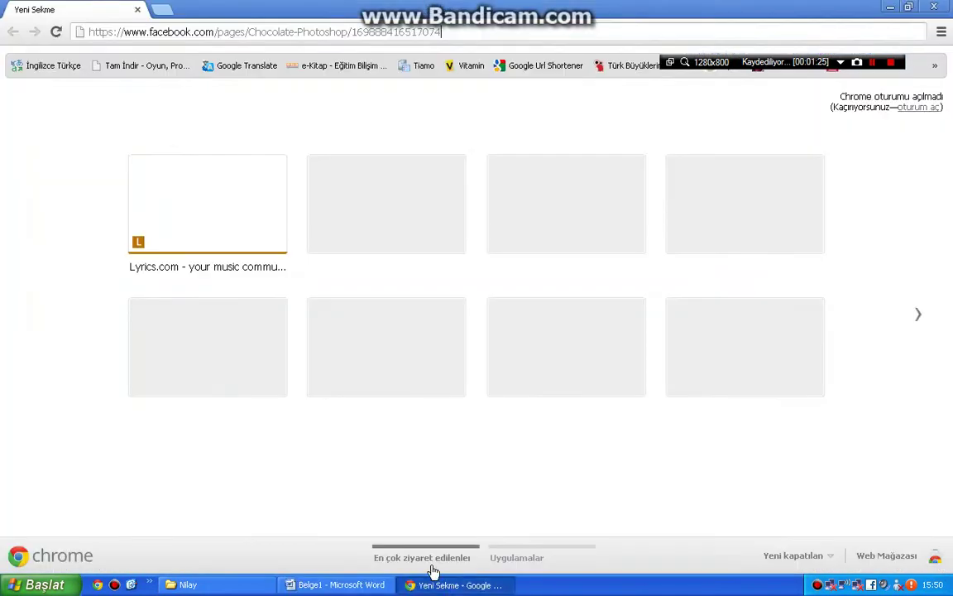
pyautogui.click(170, 10)
pyautogui.rightClick(176, 33)
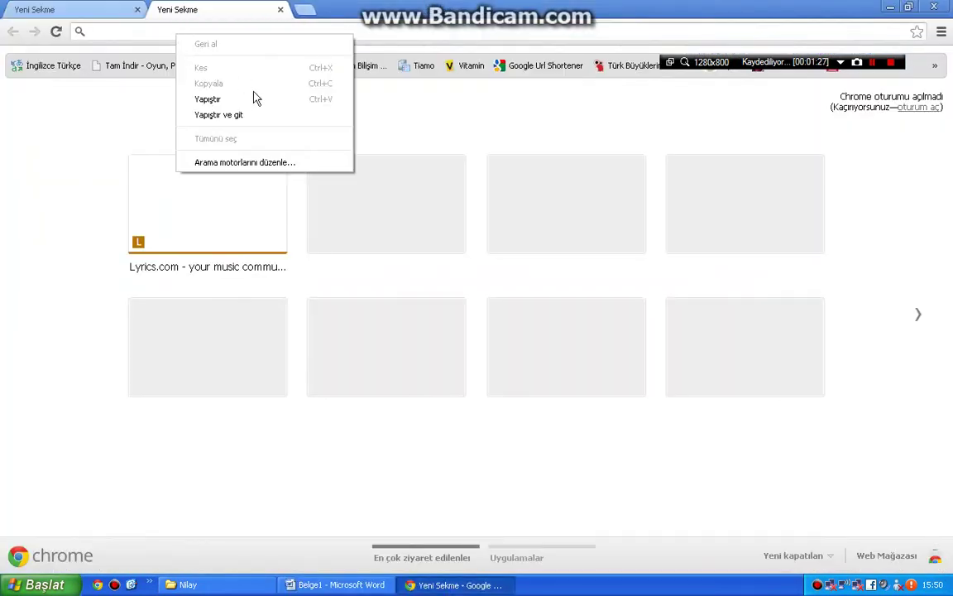
pyautogui.click(219, 115)
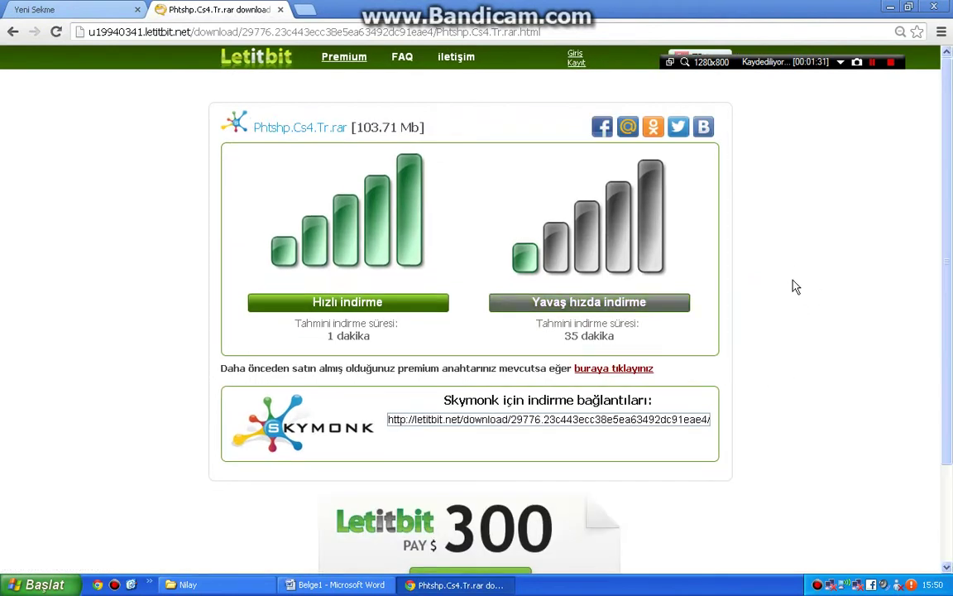
# Step: Choose Letitbit's free slow download, decline the premium offer, and start the wait countdown
pyautogui.click(620, 306)
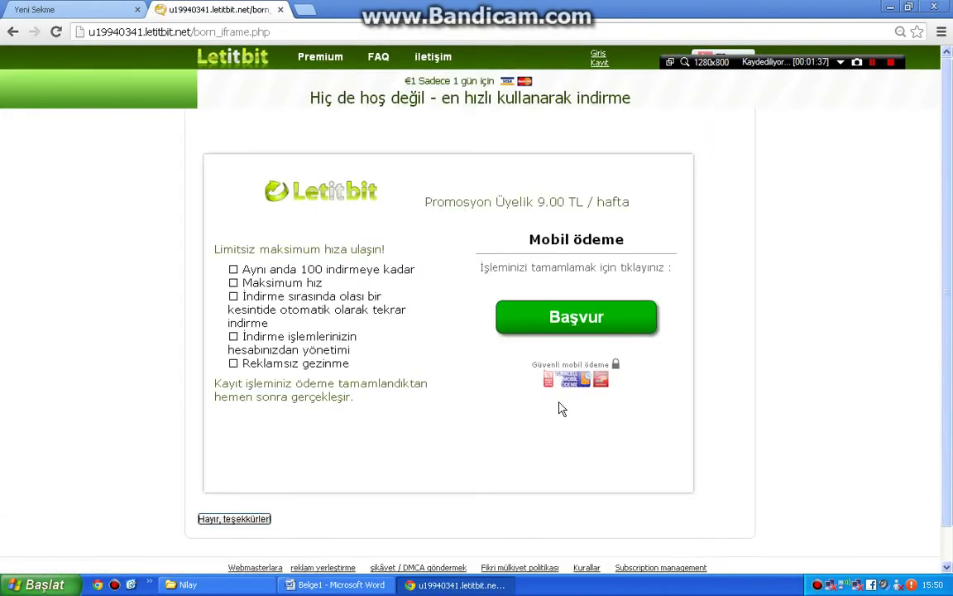
pyautogui.scroll(-1, 542, 406)
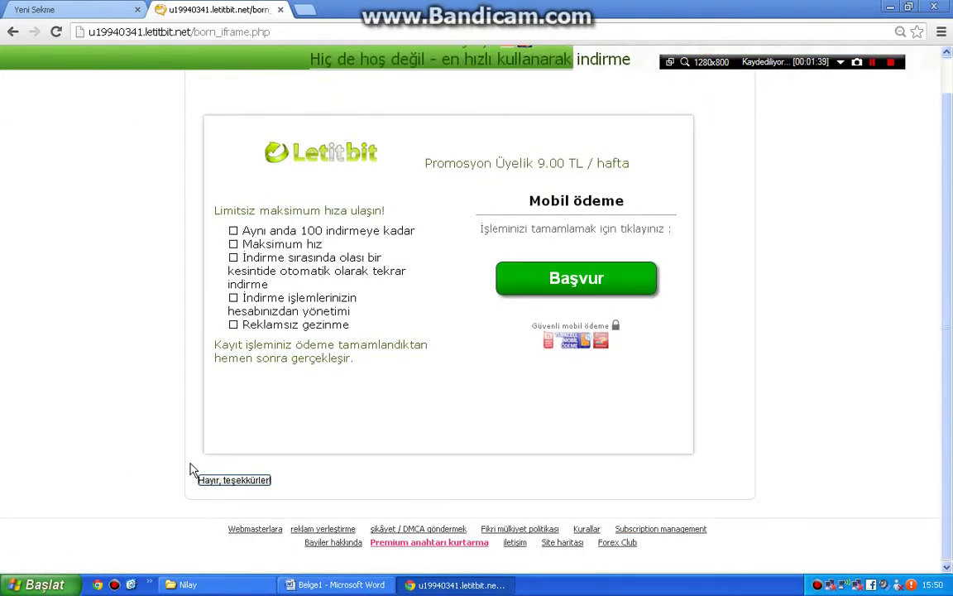
pyautogui.click(235, 484)
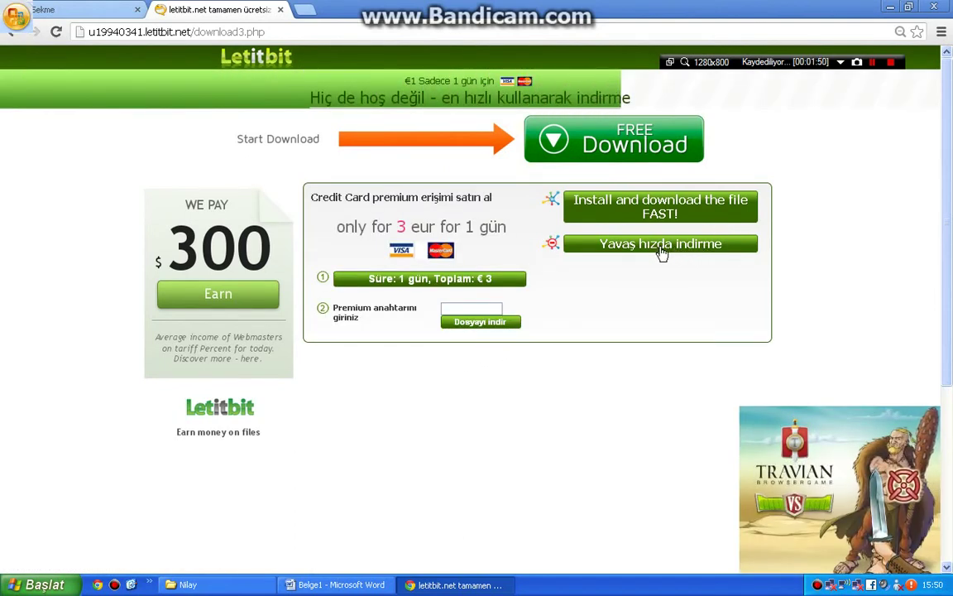
pyautogui.click(630, 248)
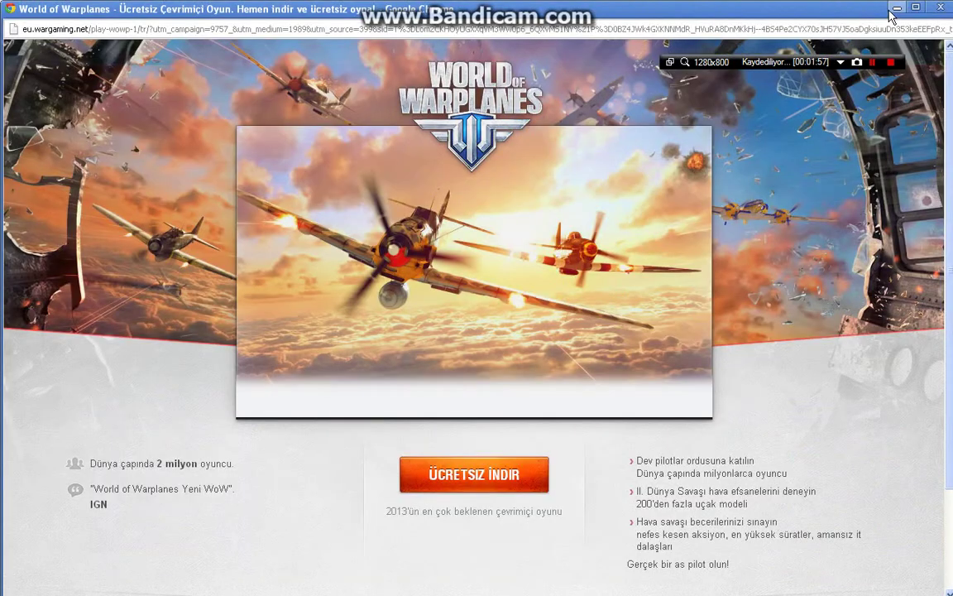
# Step: Close the game ad and type 'o butona tıklayınca bi reklam çıktı sizdede çıkacak onu kapatın'
pyautogui.click(941, 8)
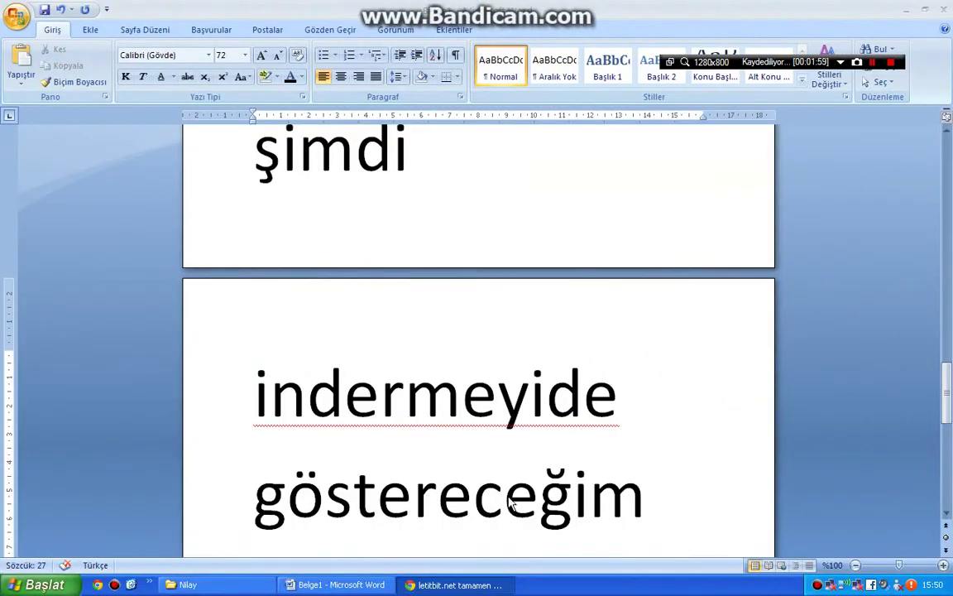
pyautogui.click(650, 489)
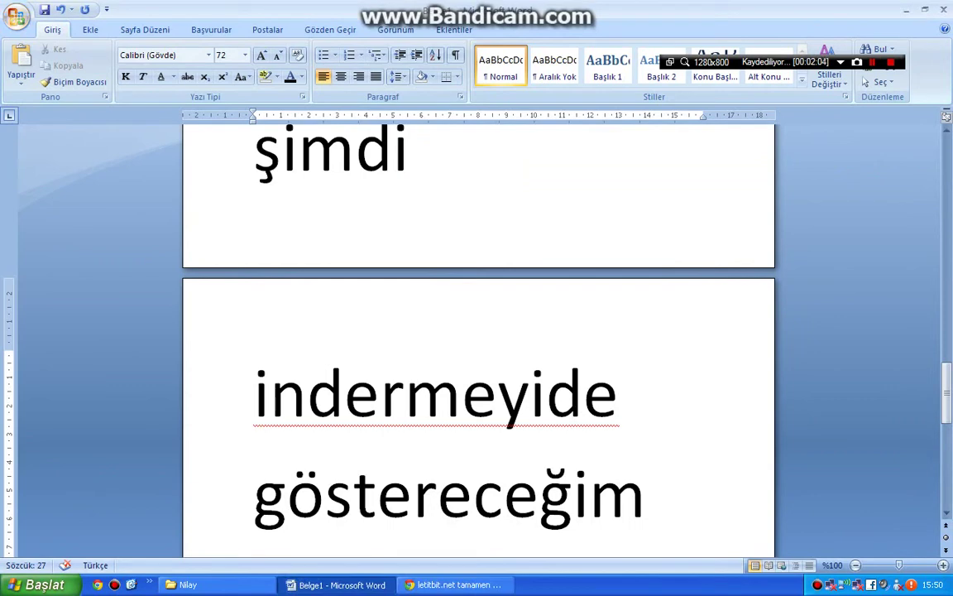
pyautogui.write('o ')
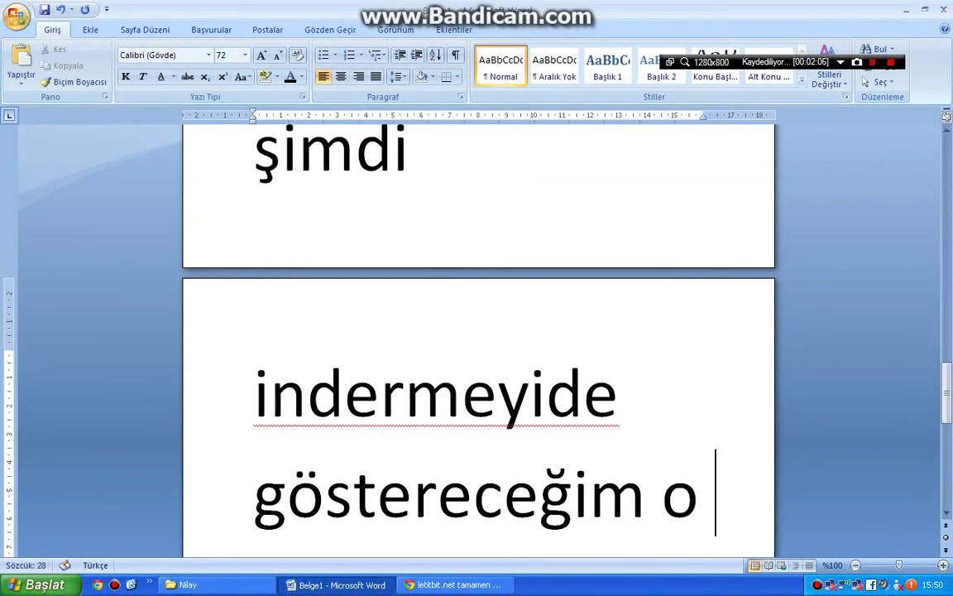
pyautogui.write('butona ')
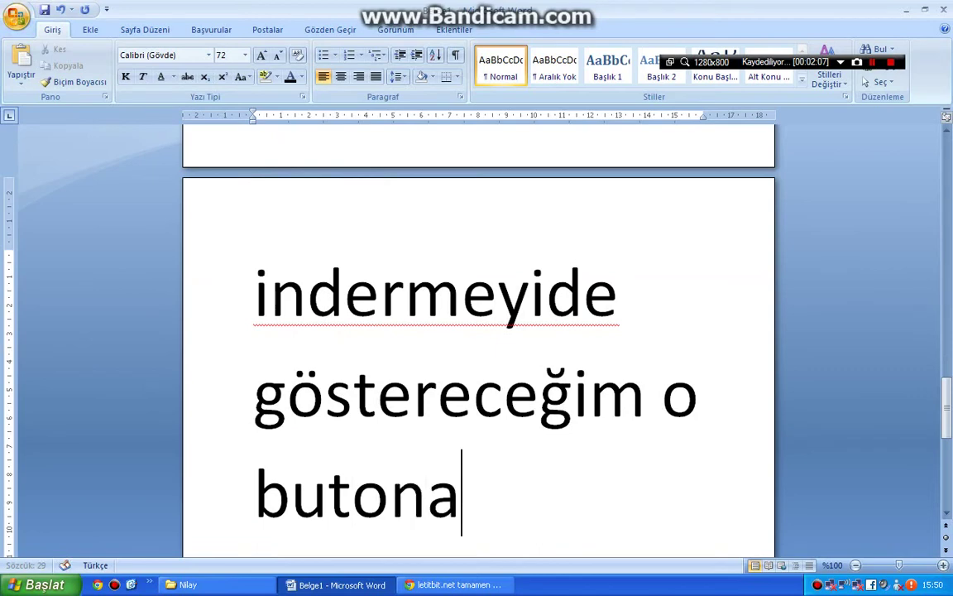
pyautogui.write('tıklayı')
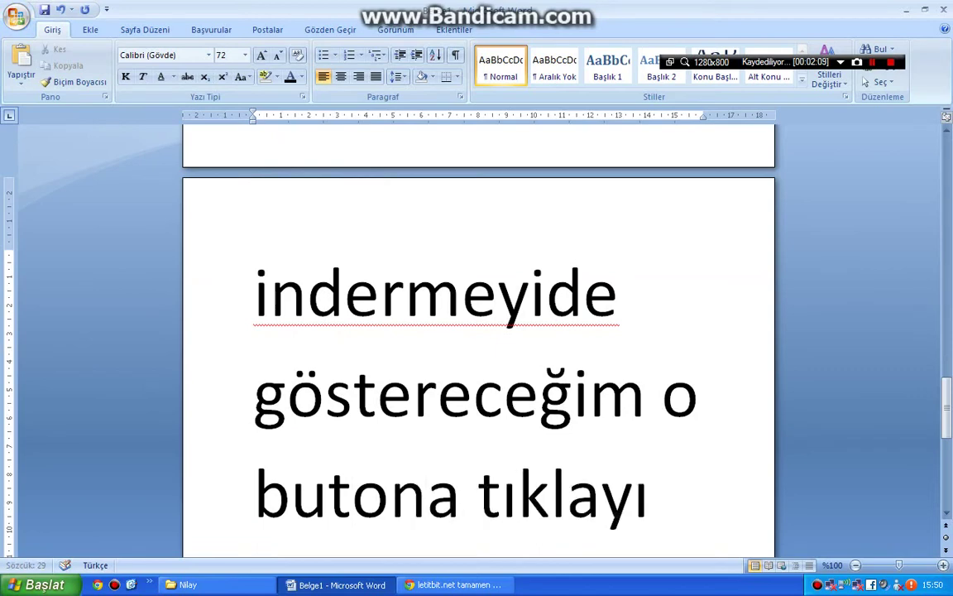
pyautogui.write('nca')
pyautogui.press('BackSpace')
pyautogui.write('bi')
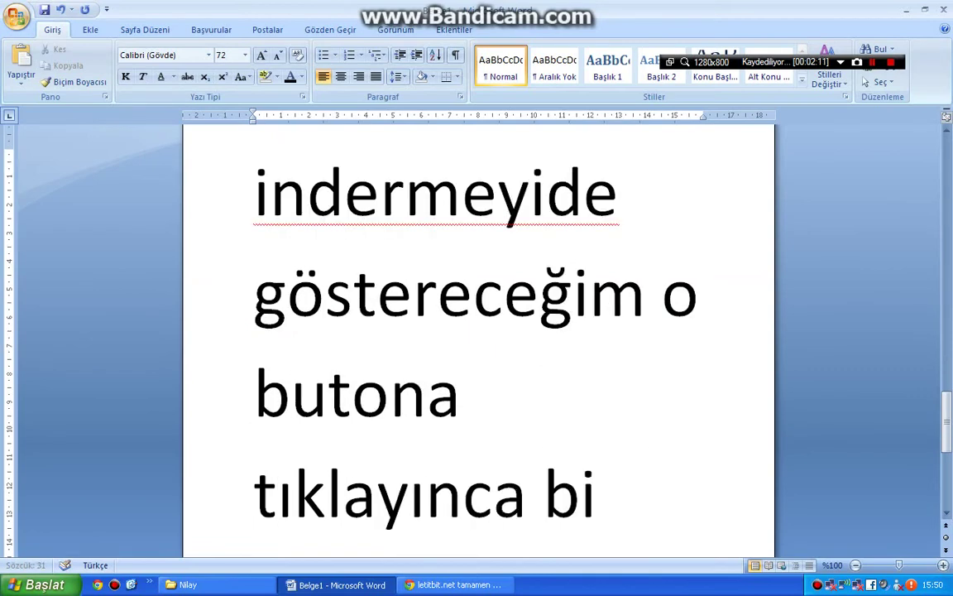
pyautogui.write(' reklam çı')
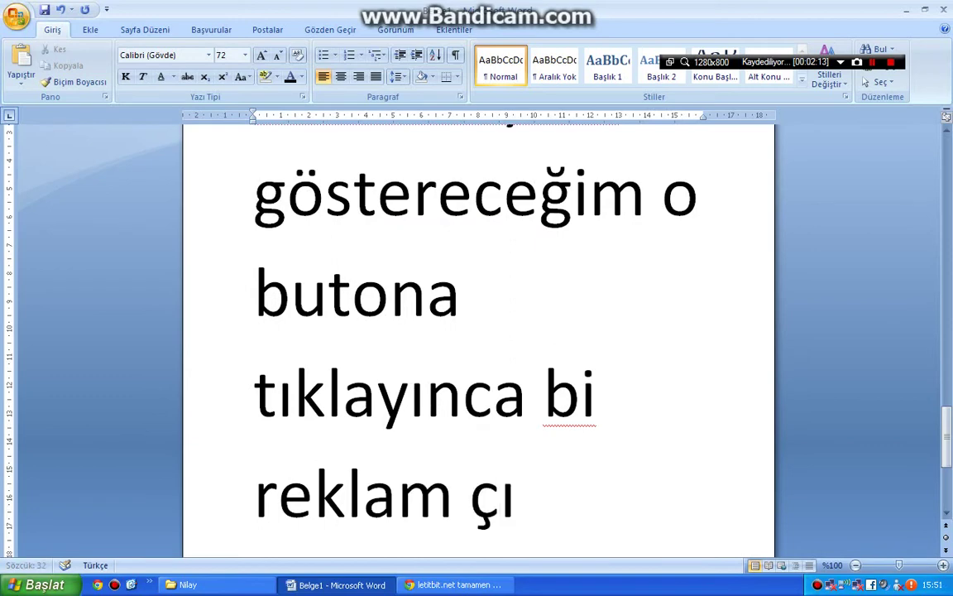
pyautogui.write('ktı ')
pyautogui.write('sizd')
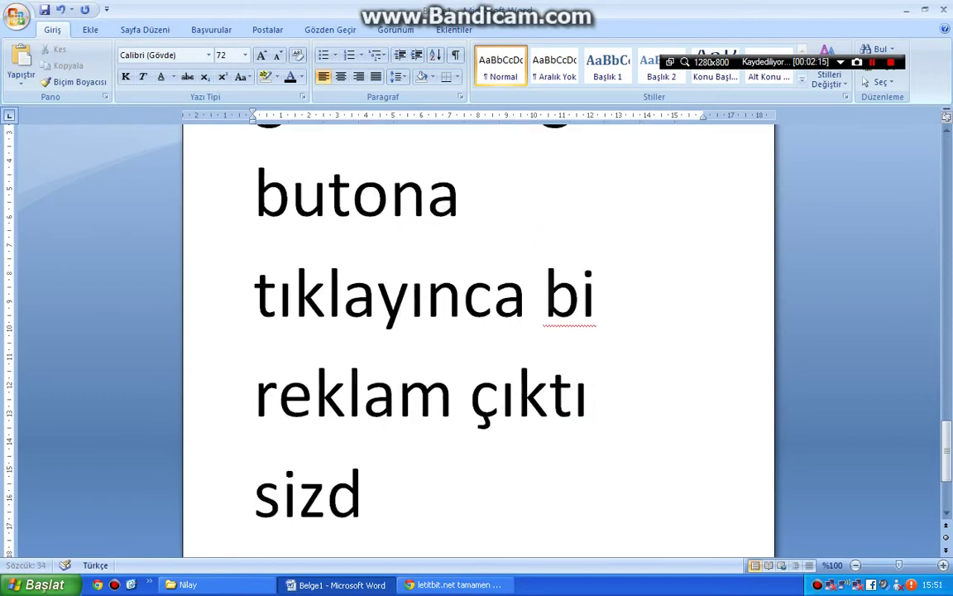
pyautogui.write('ede çıka')
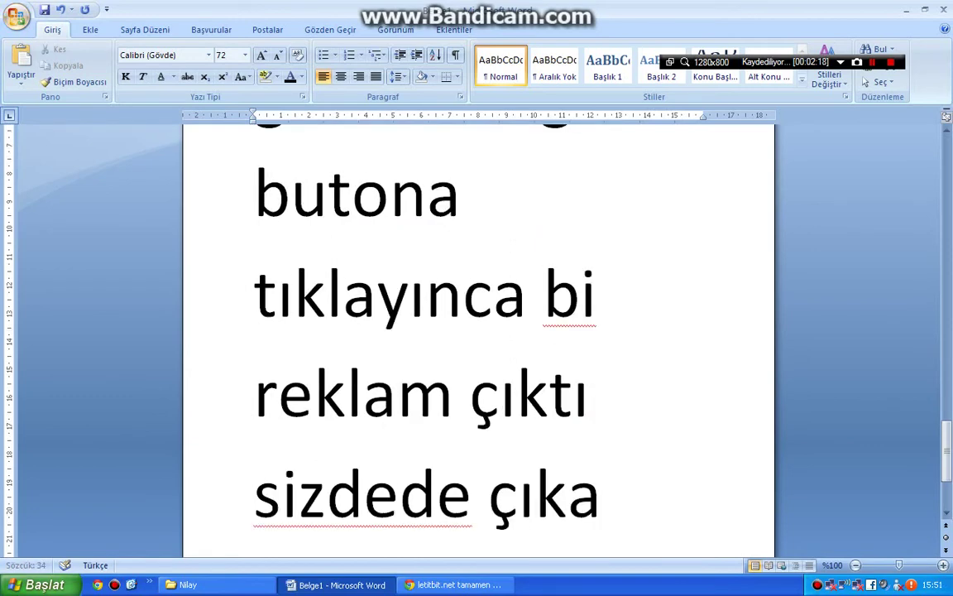
pyautogui.write('cak onu kap')
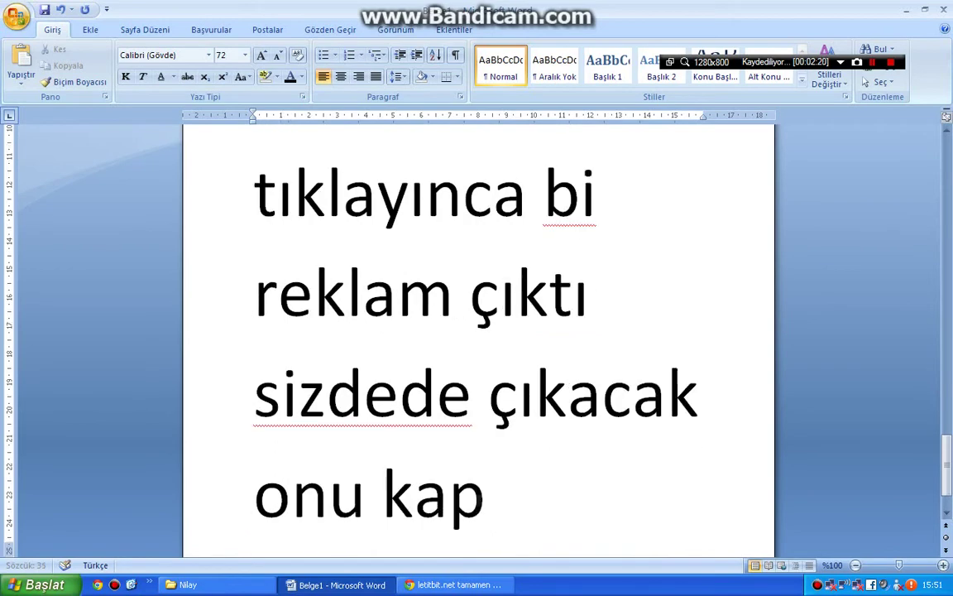
pyautogui.write('atın')
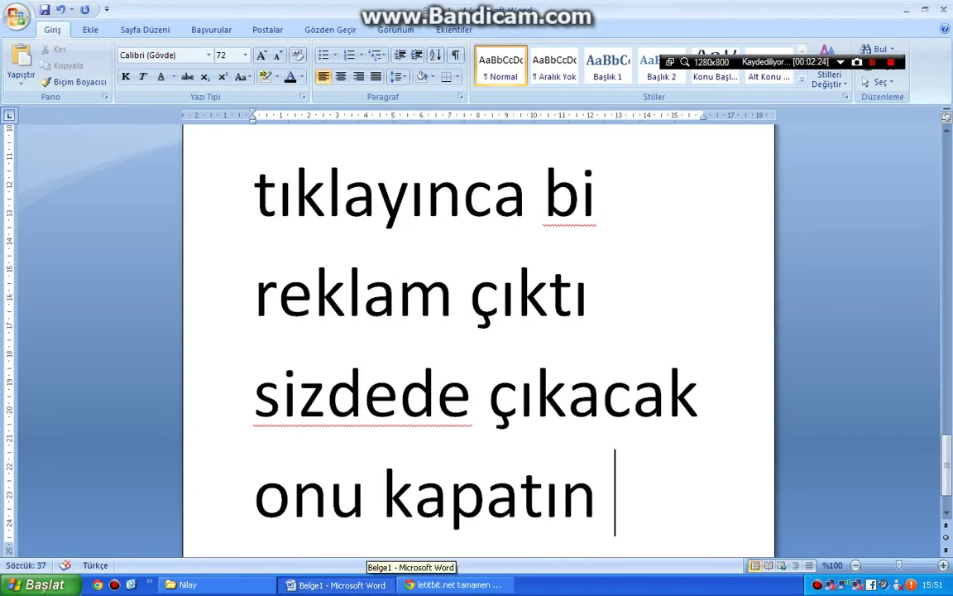
# Step: After checking Chrome, type 'gösterdiğim süre dolunca inmiş değil indirilmeye hazır hale geliyor'
pyautogui.click(455, 584)
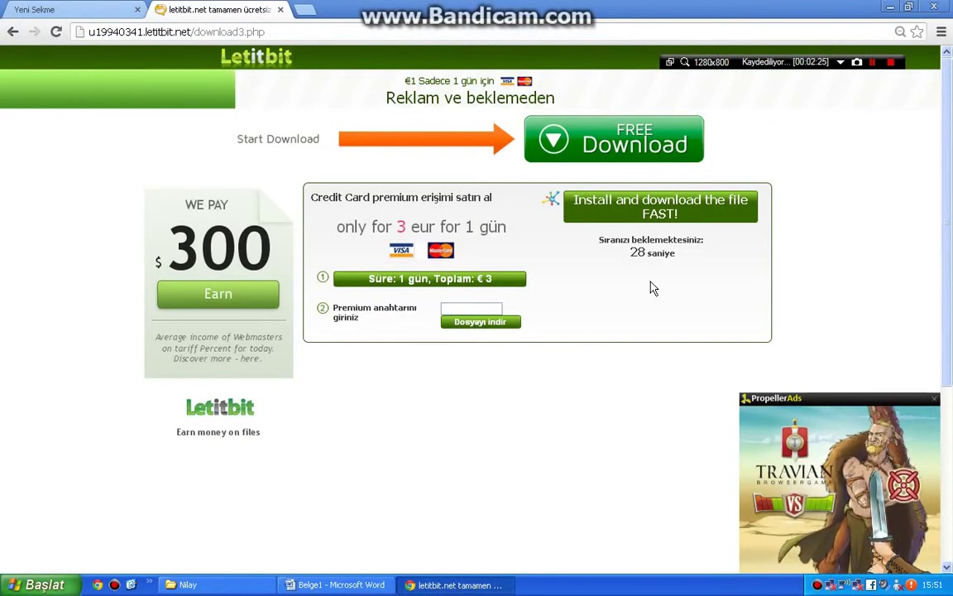
pyautogui.click(335, 584)
pyautogui.write('göste')
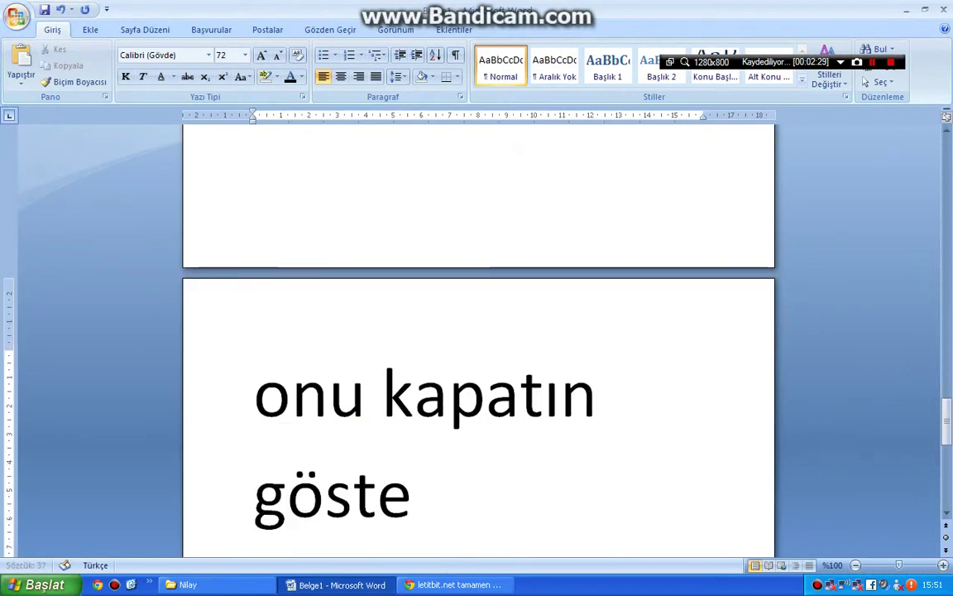
pyautogui.write('rdiğim s')
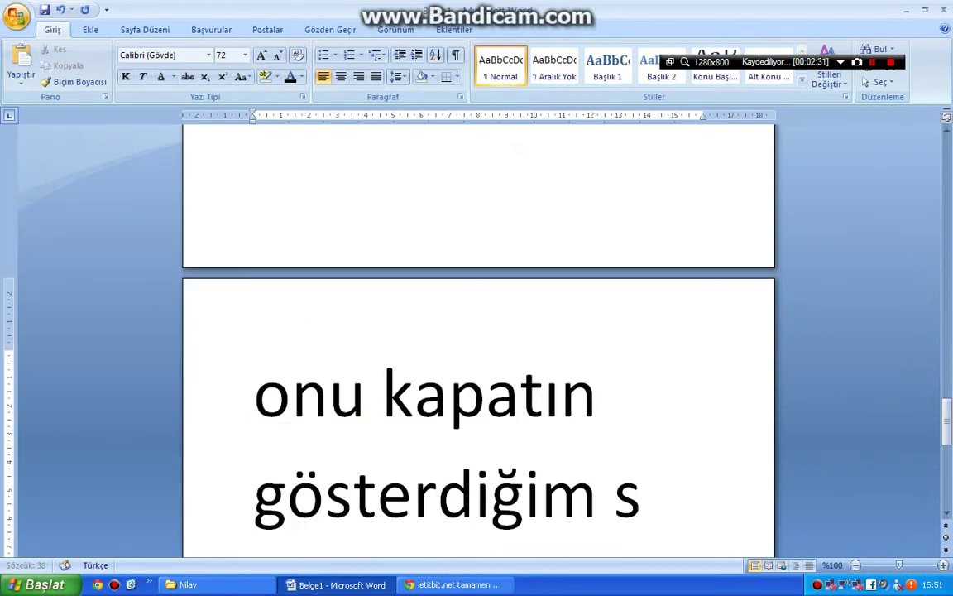
pyautogui.write('üre dolunca')
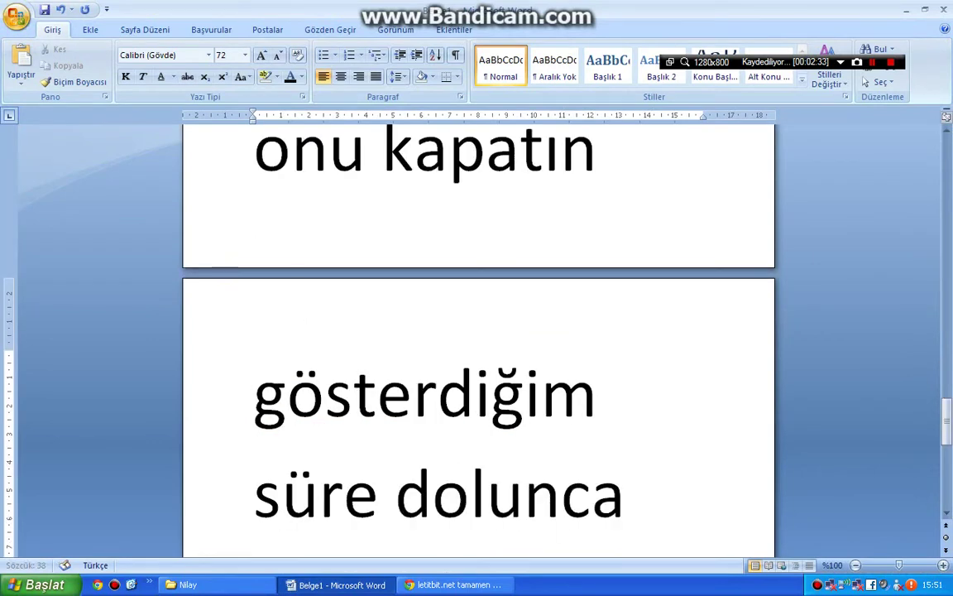
pyautogui.write('nmiş d')
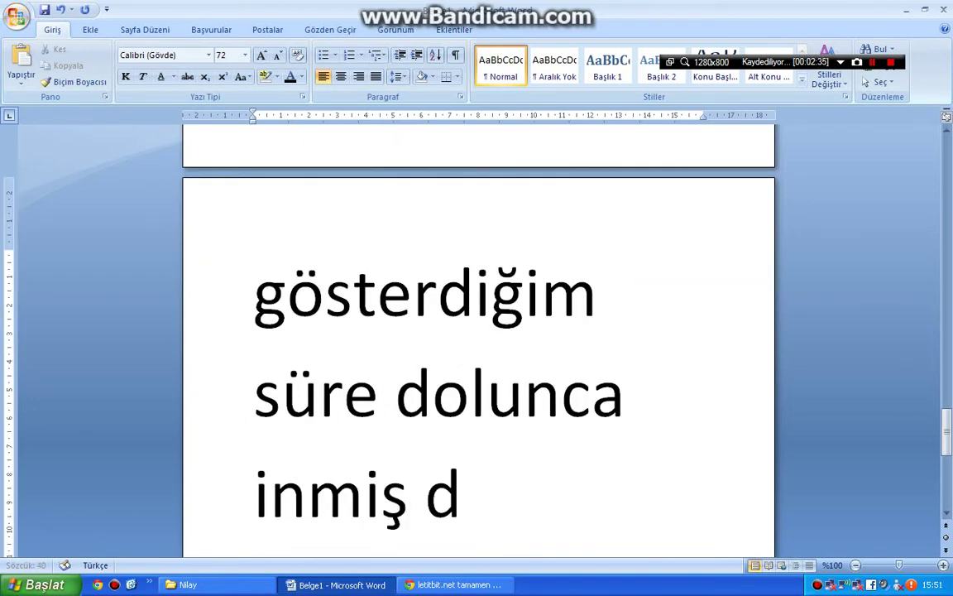
pyautogui.write('eğil in')
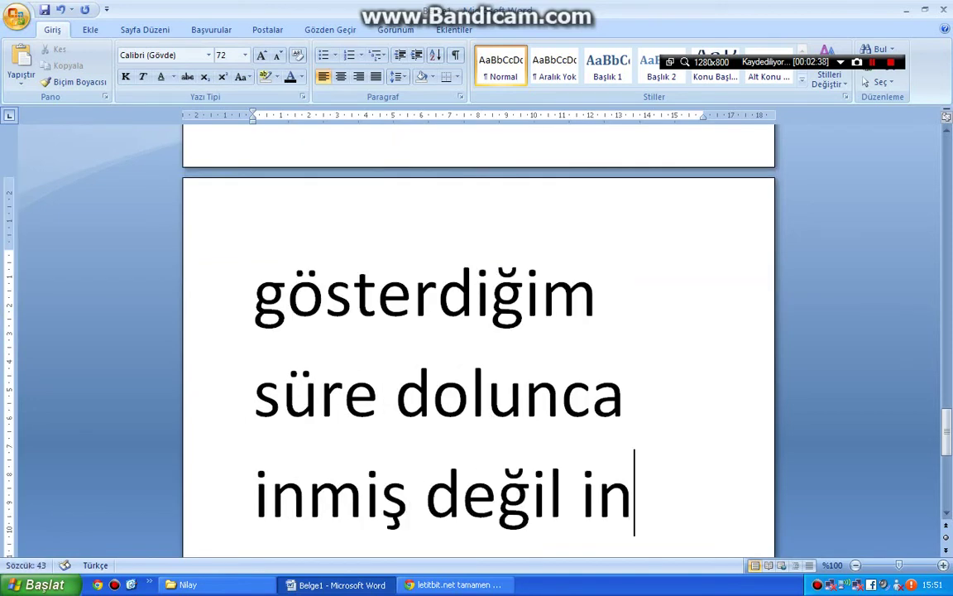
pyautogui.write('dirilmeye ha')
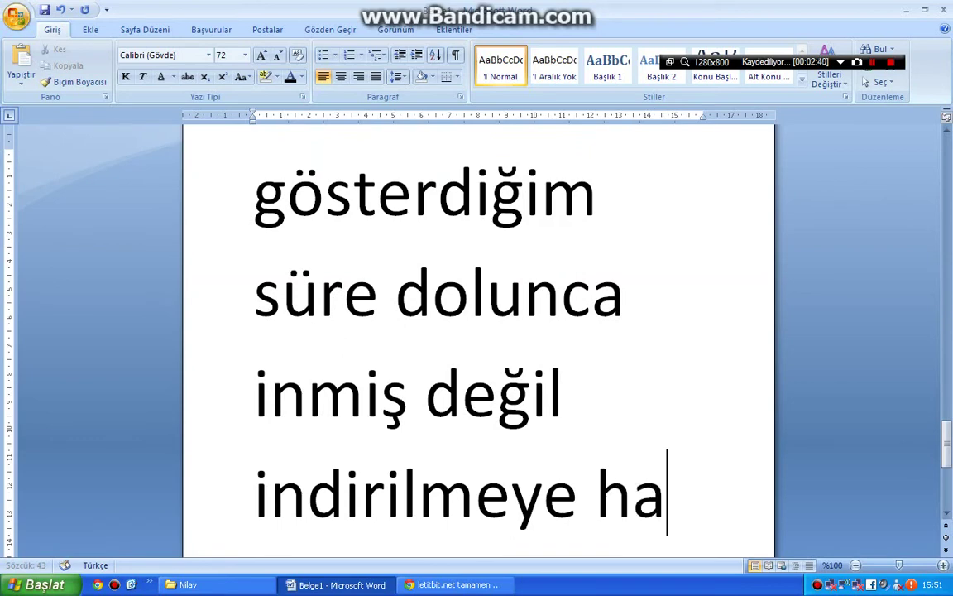
pyautogui.write('zır hale g')
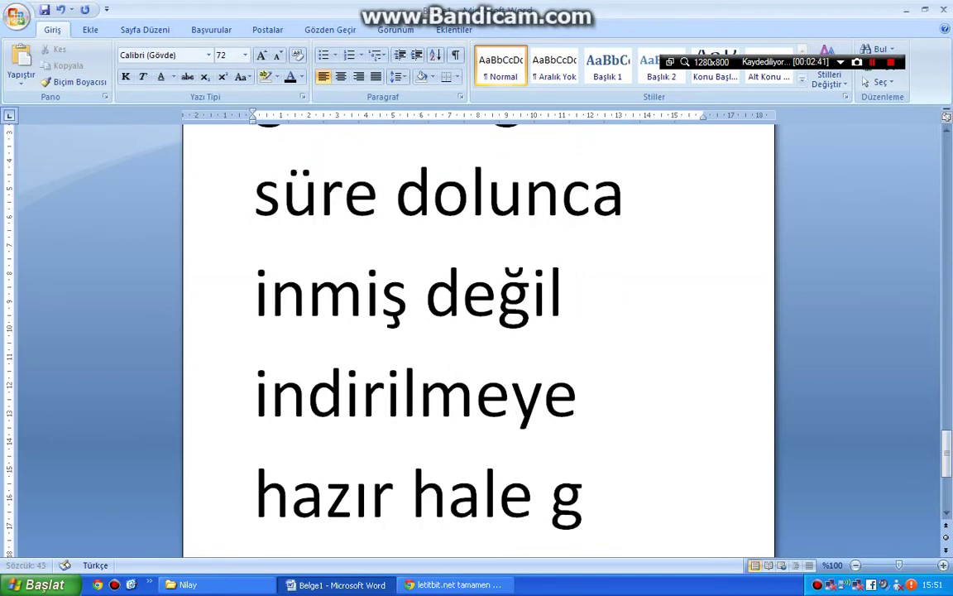
pyautogui.write('eliyo')
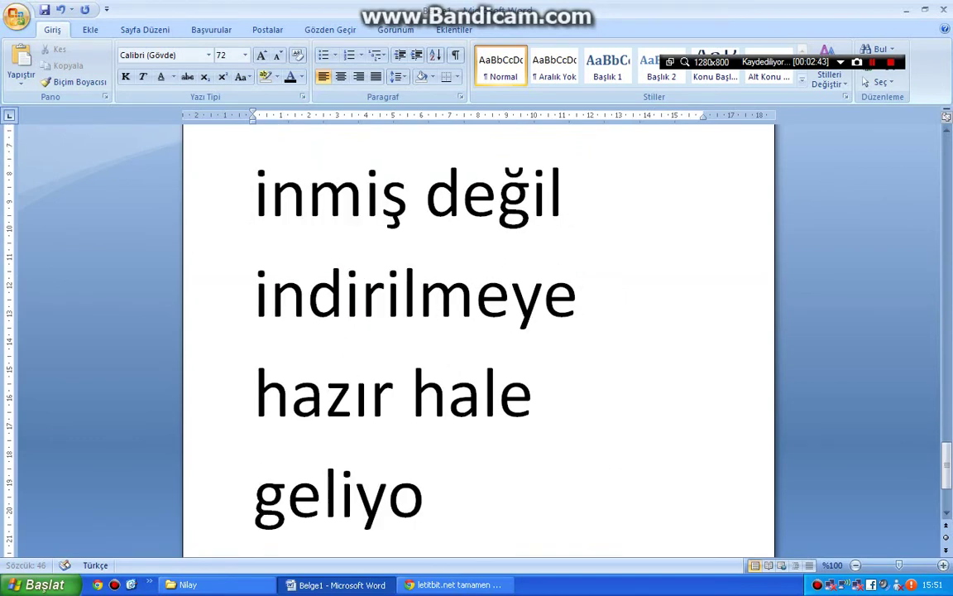
pyautogui.write('r')
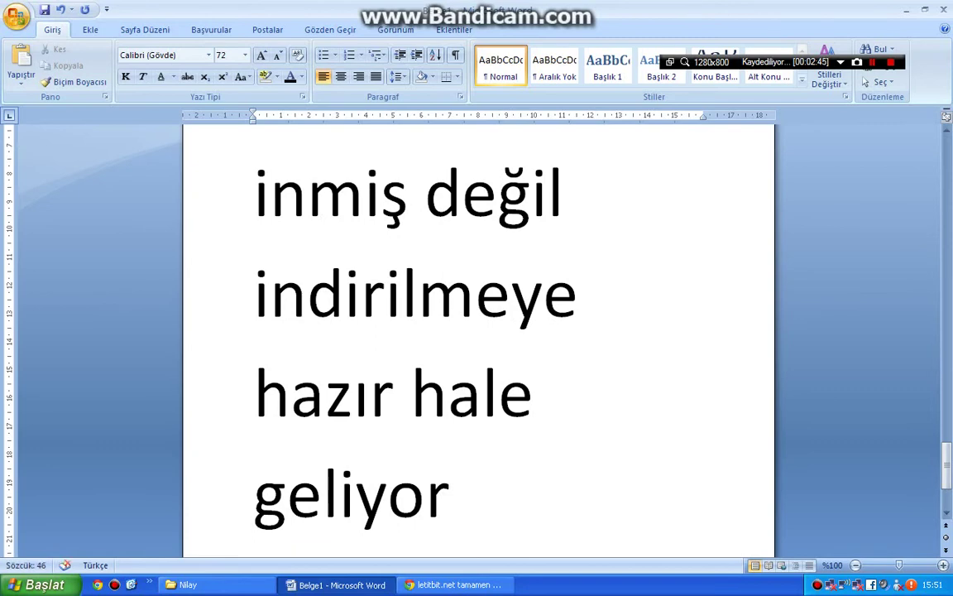
# Step: In Letitbit, close the Travian ad and untick Download with Skymonk, then return to Word
pyautogui.click(500, 585)
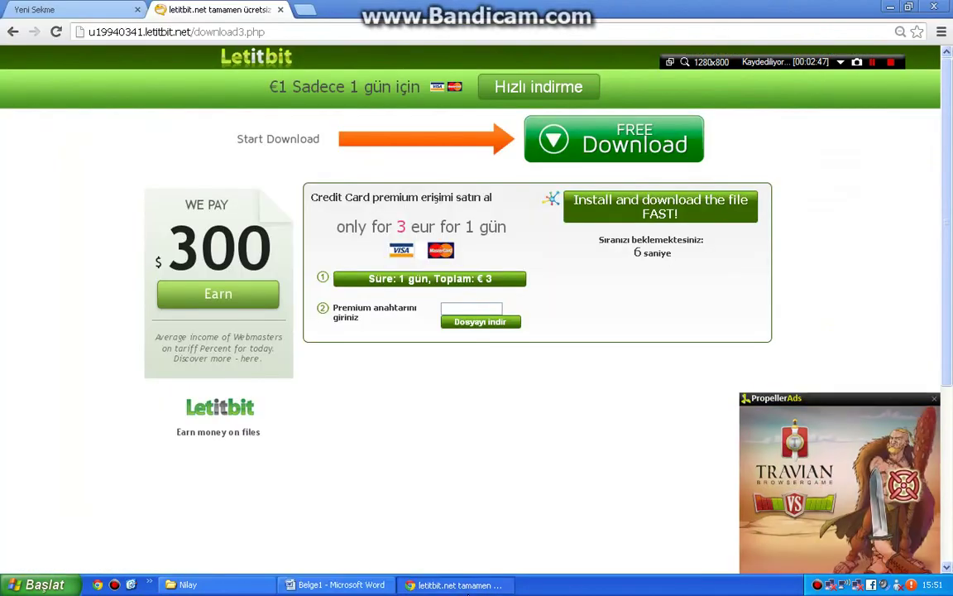
pyautogui.click(934, 398)
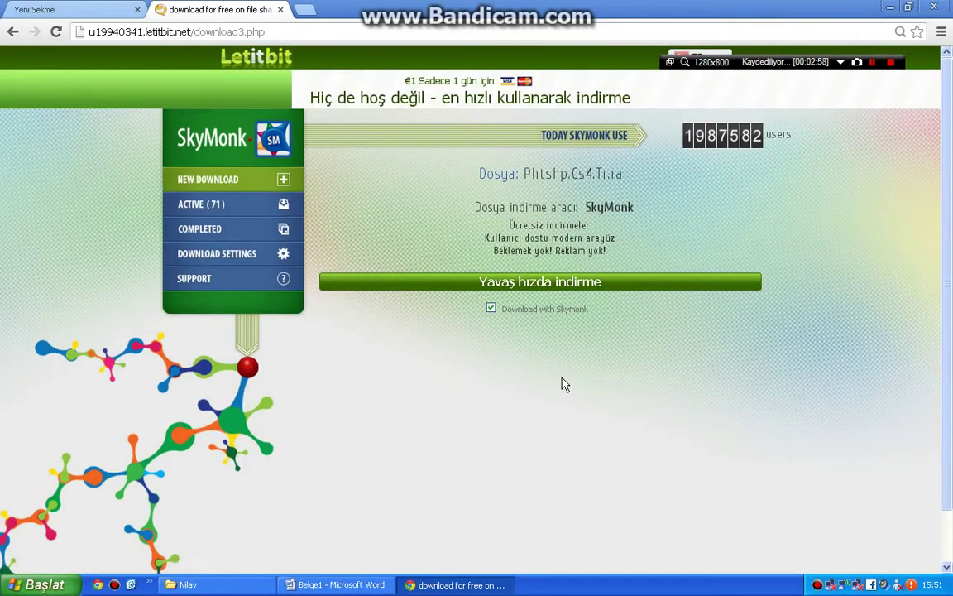
pyautogui.click(491, 311)
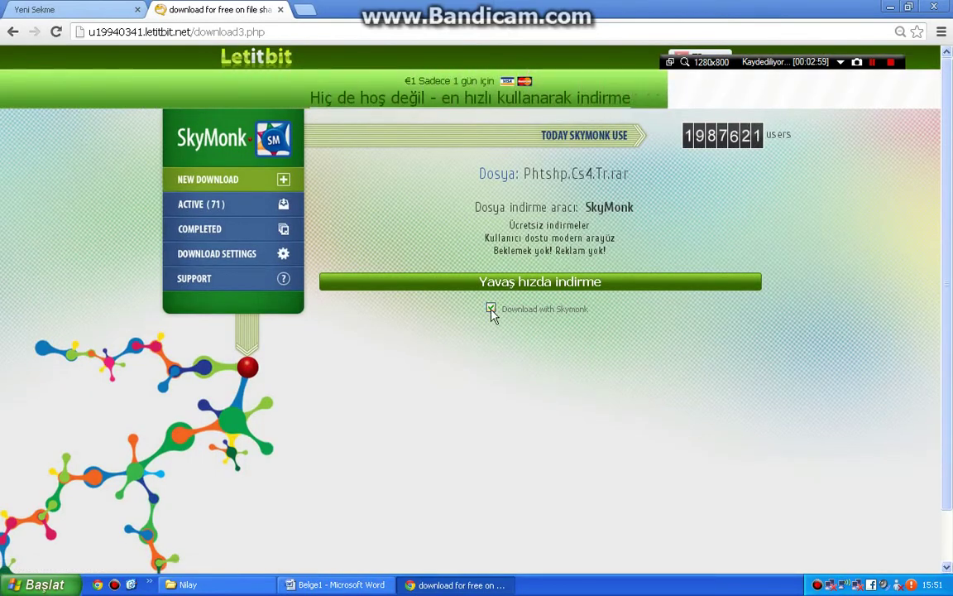
pyautogui.click(339, 585)
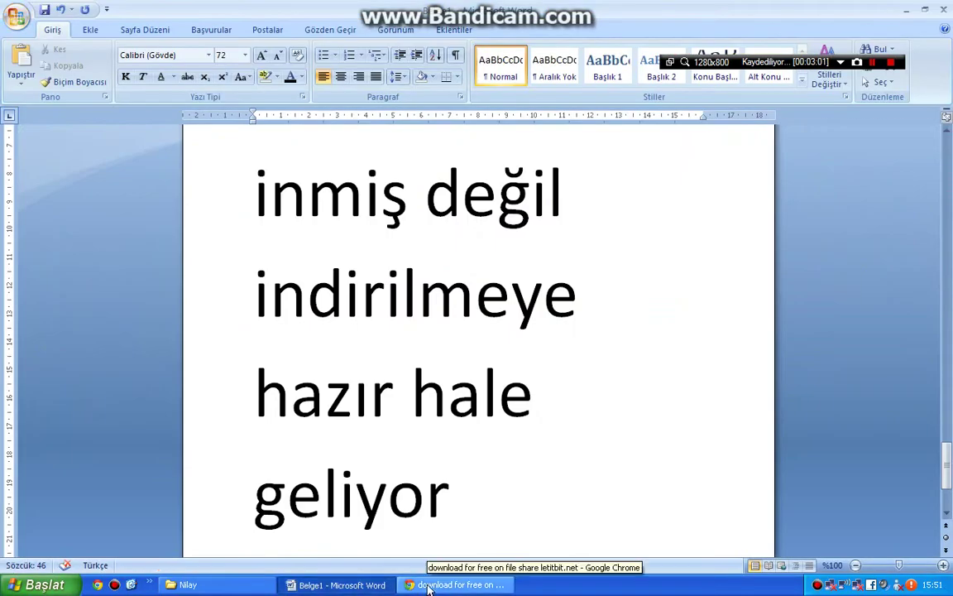
# Step: Type 'tick işaretini kaldırın ve tuşa tıklayın' after 'geliyor'
pyautogui.write(' t')
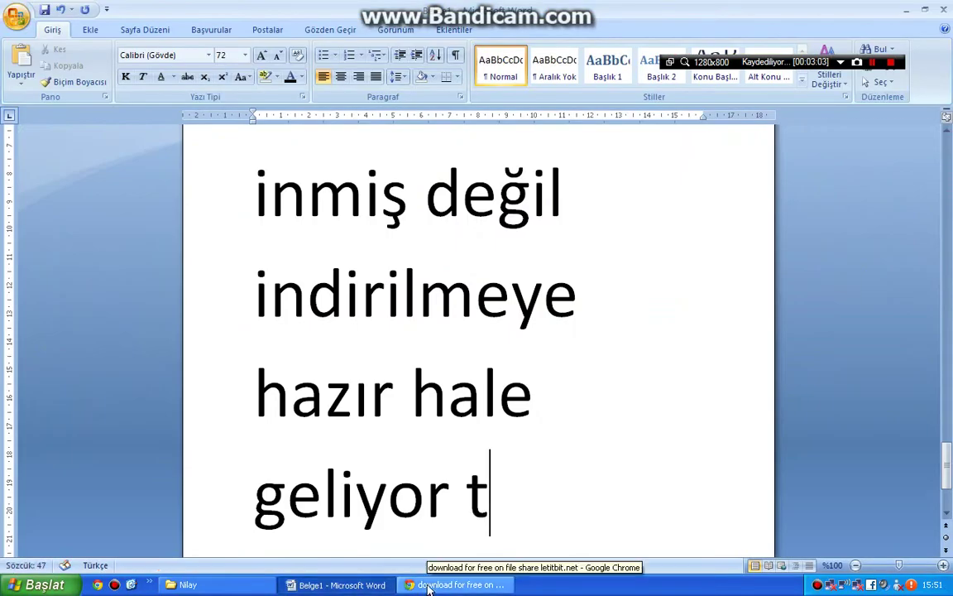
pyautogui.write('i')
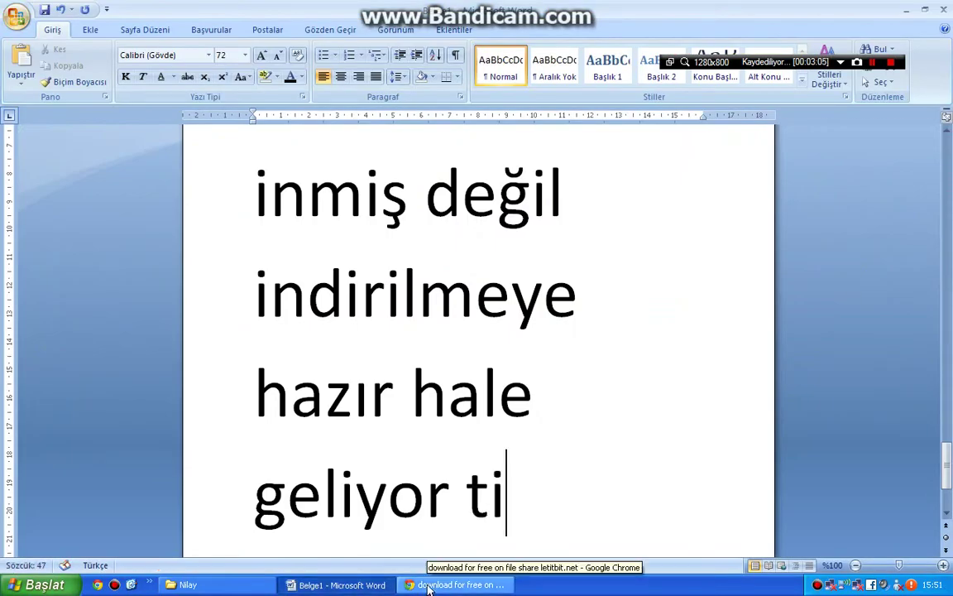
pyautogui.write('ck işar')
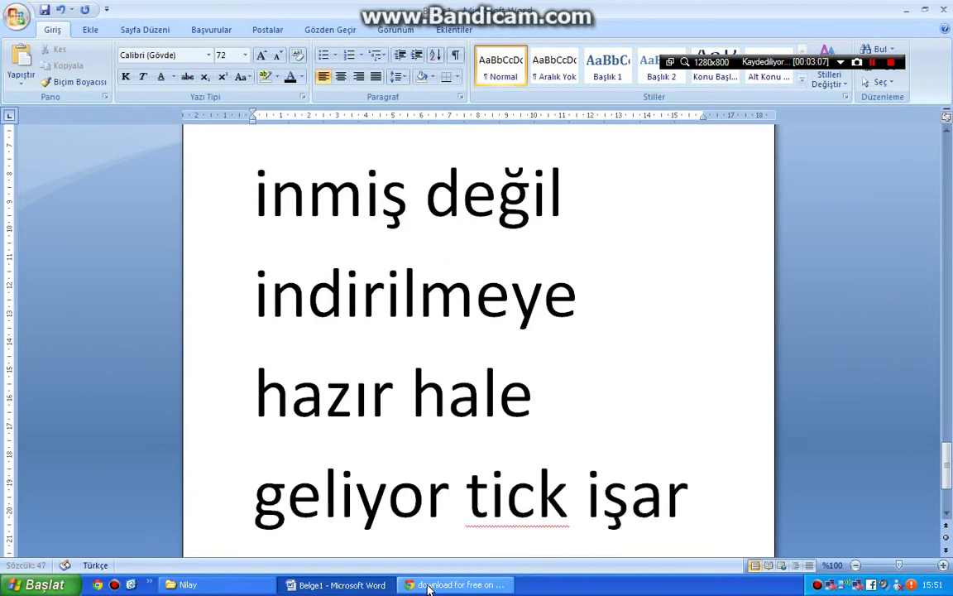
pyautogui.write('etinikal')
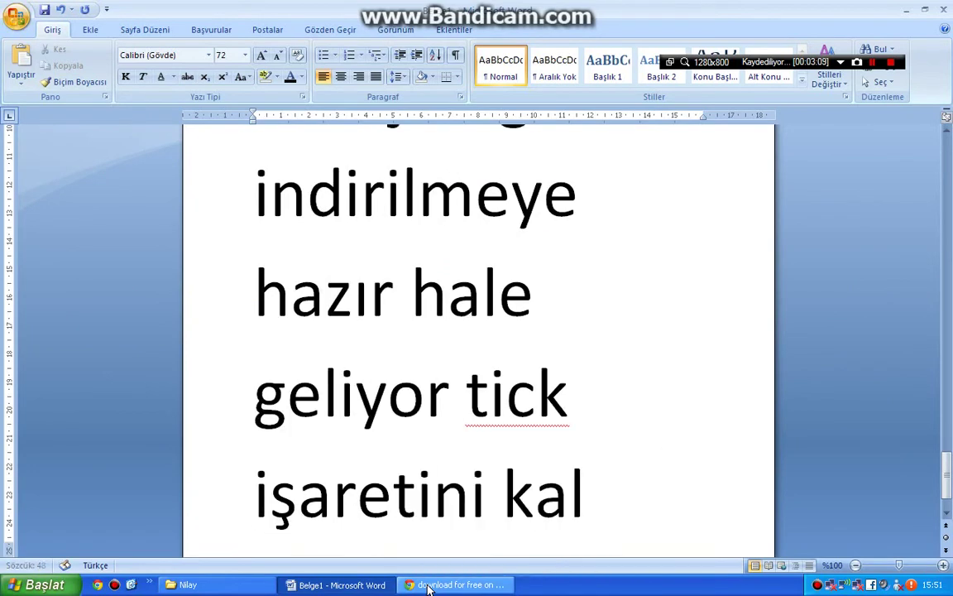
pyautogui.write('dırın ve tı')
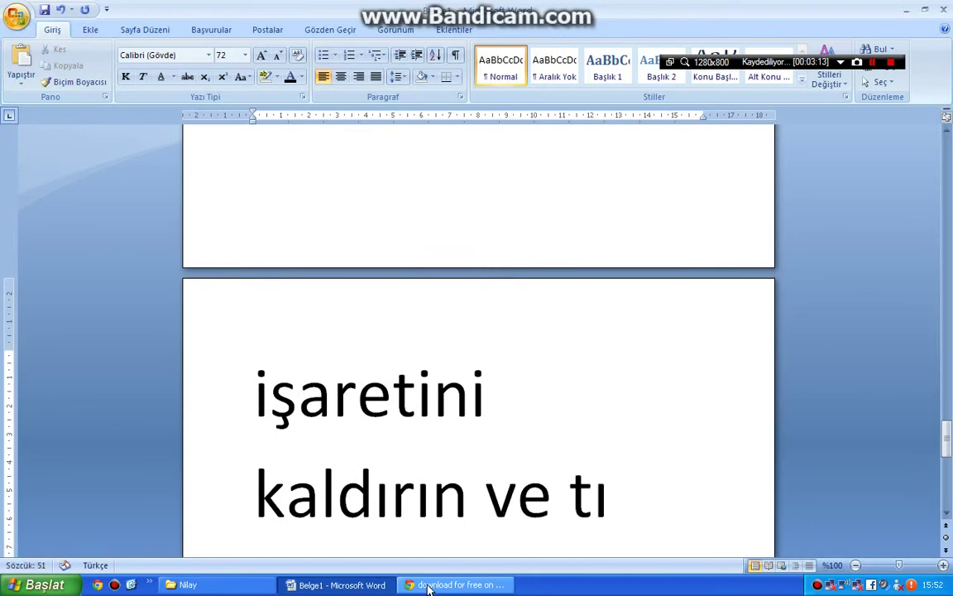
pyautogui.press('BackSpace')
pyautogui.write('u')
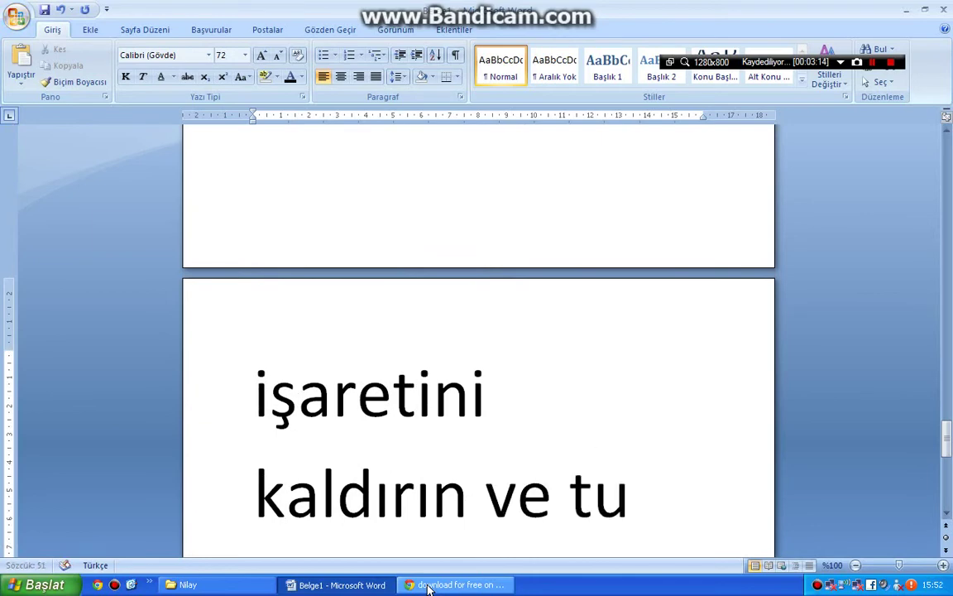
pyautogui.write('şa ')
pyautogui.write('tıklay')
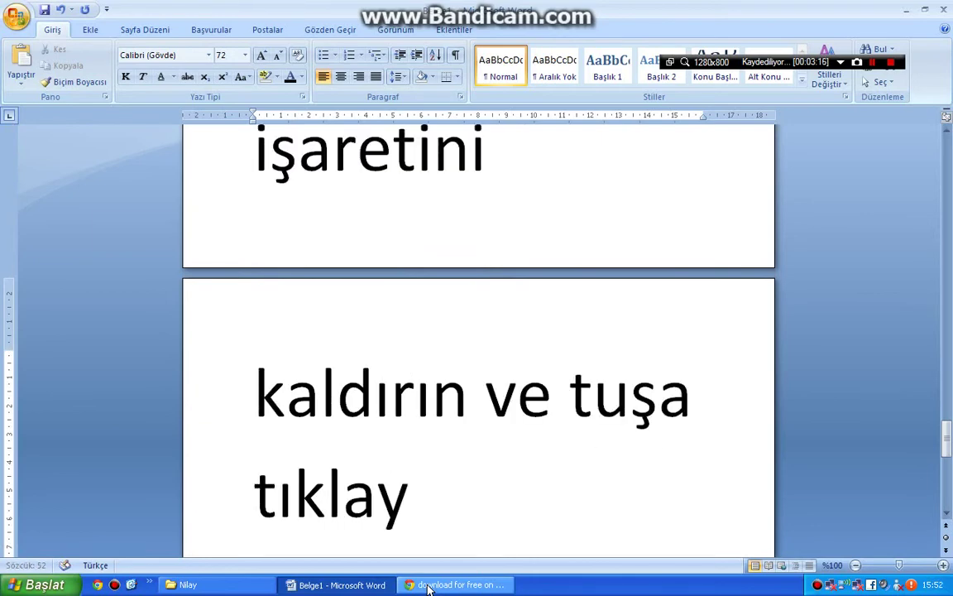
pyautogui.write('ın')
# Step: Refresh and solve the Letitbit captcha, then start downloading Phtshp.Cs4.Tr.rar
pyautogui.click(436, 586)
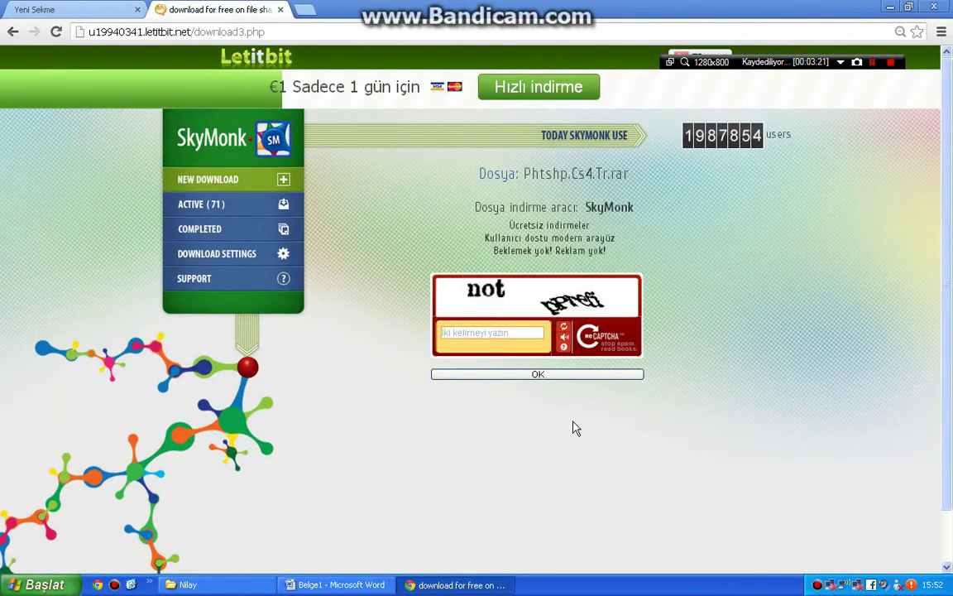
pyautogui.click(564, 328)
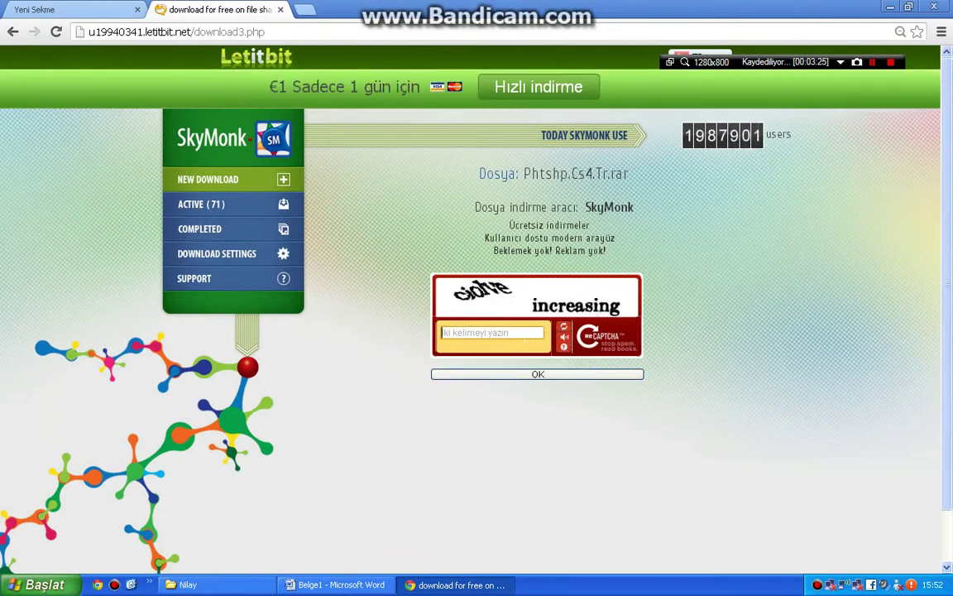
pyautogui.write('ciolve ')
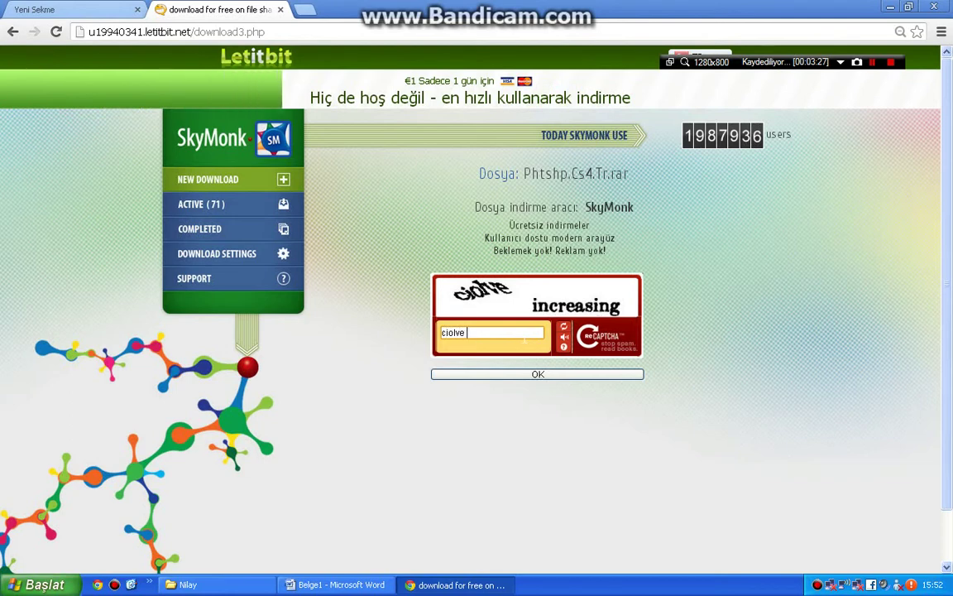
pyautogui.write('inc')
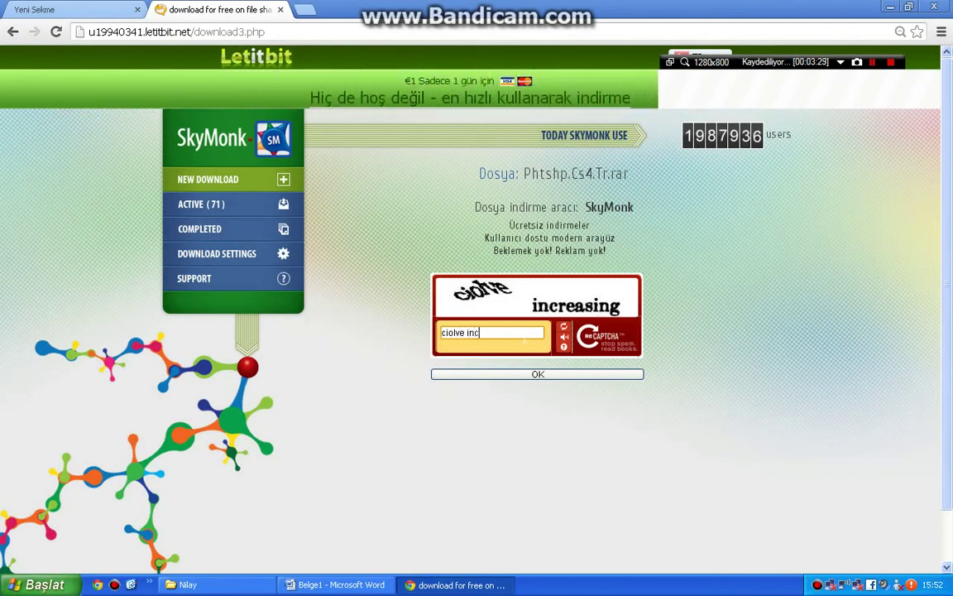
pyautogui.write('reasi')
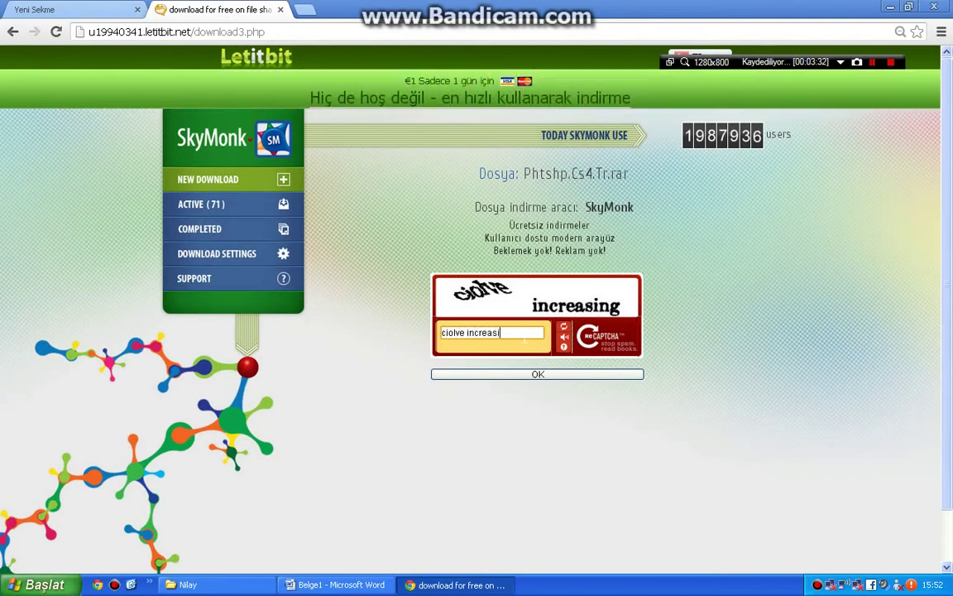
pyautogui.write('ng')
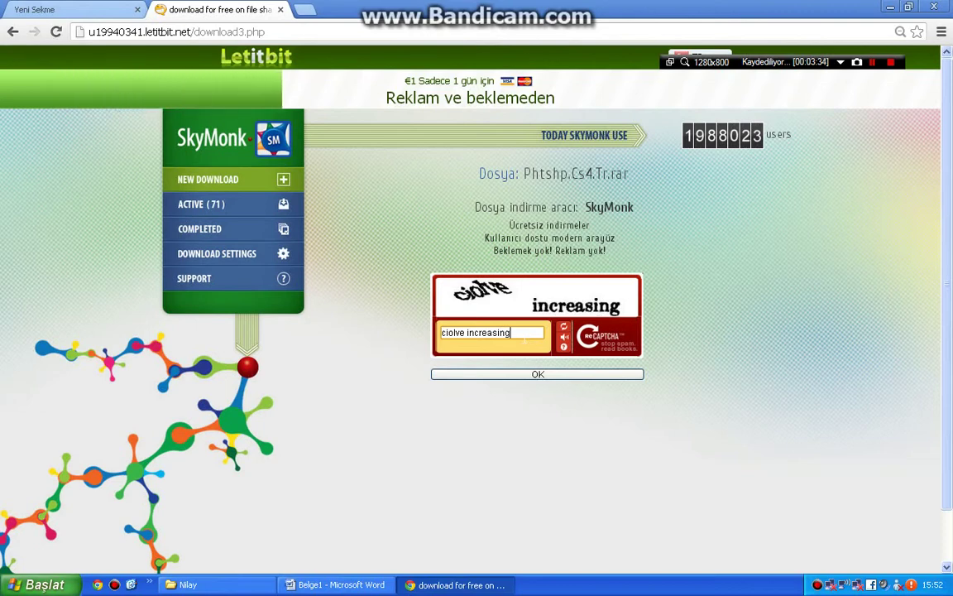
pyautogui.click(569, 376)
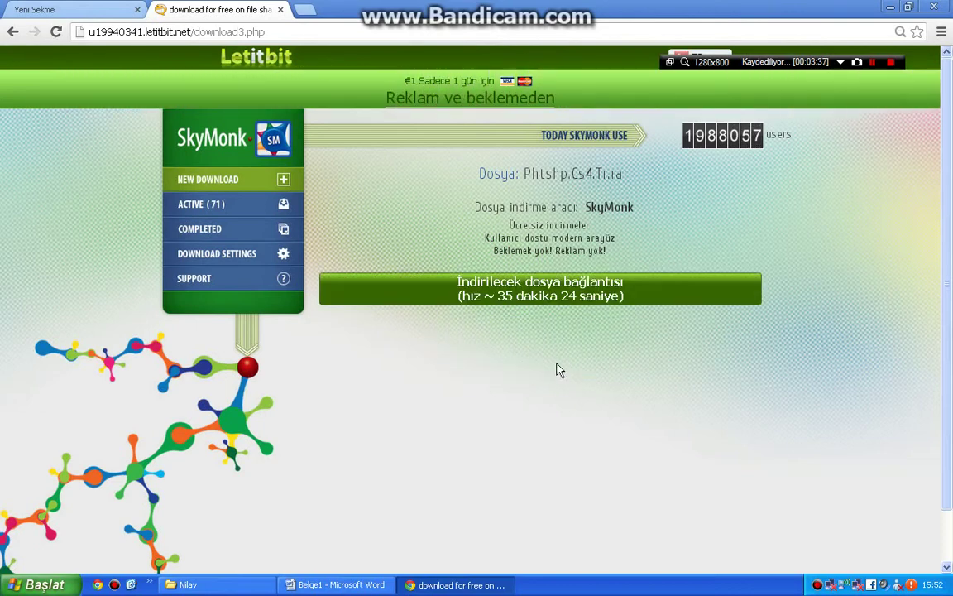
pyautogui.click(519, 294)
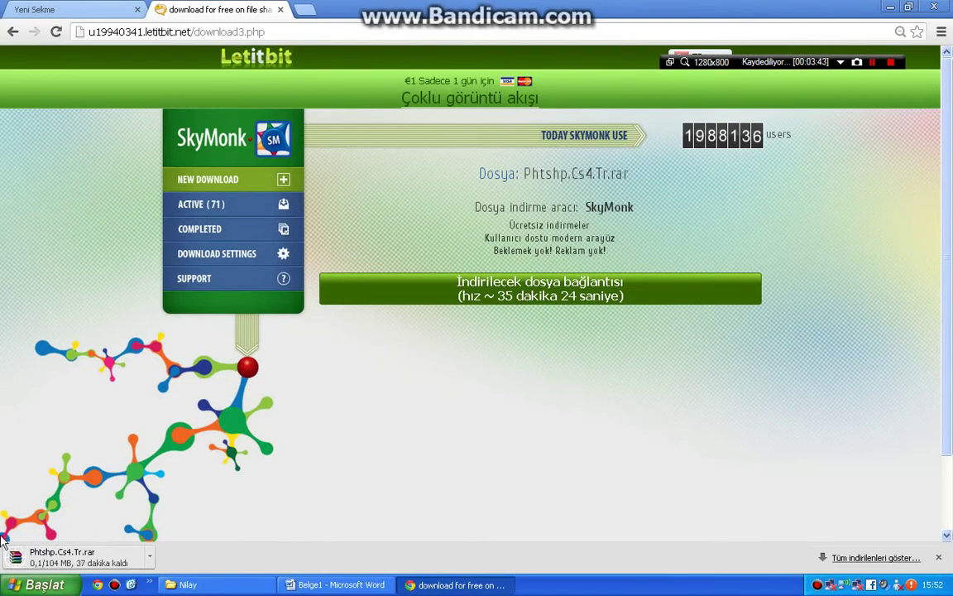
# Step: Type that the download takes about half an hour, green-on-black text appears, and to accept it
pyautogui.click(348, 585)
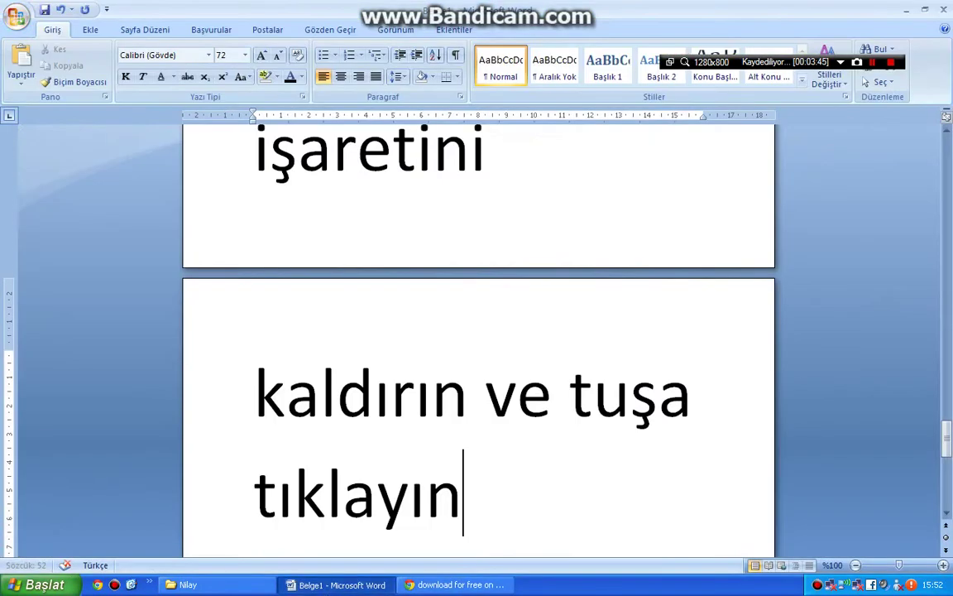
pyautogui.write(' indiril')
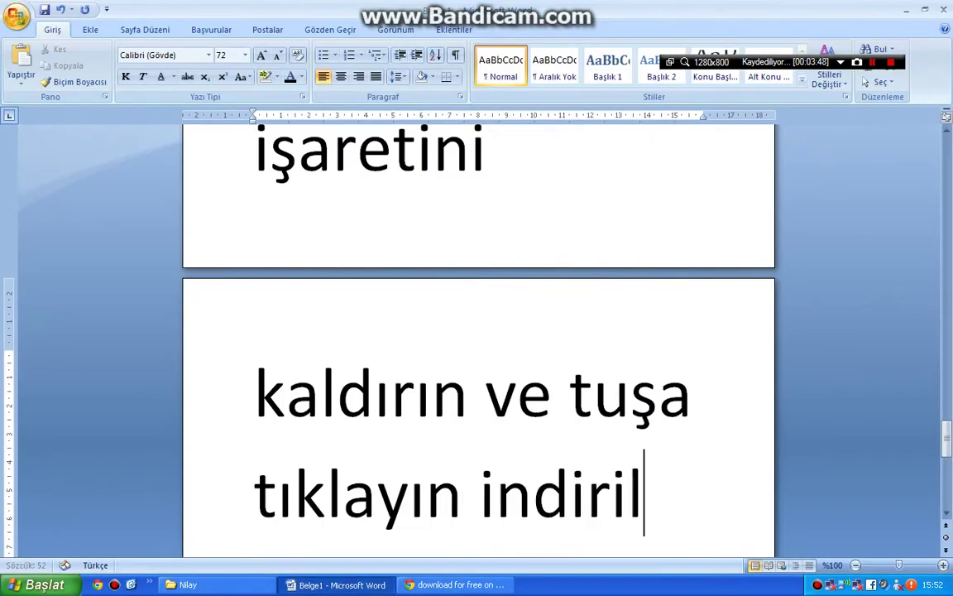
pyautogui.write('meye başla')
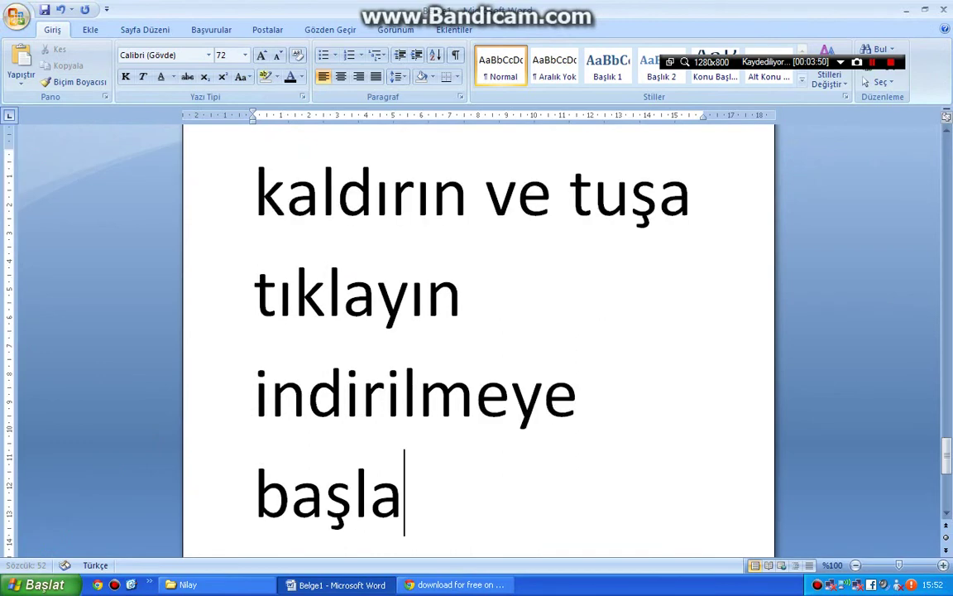
pyautogui.write('ndı y')
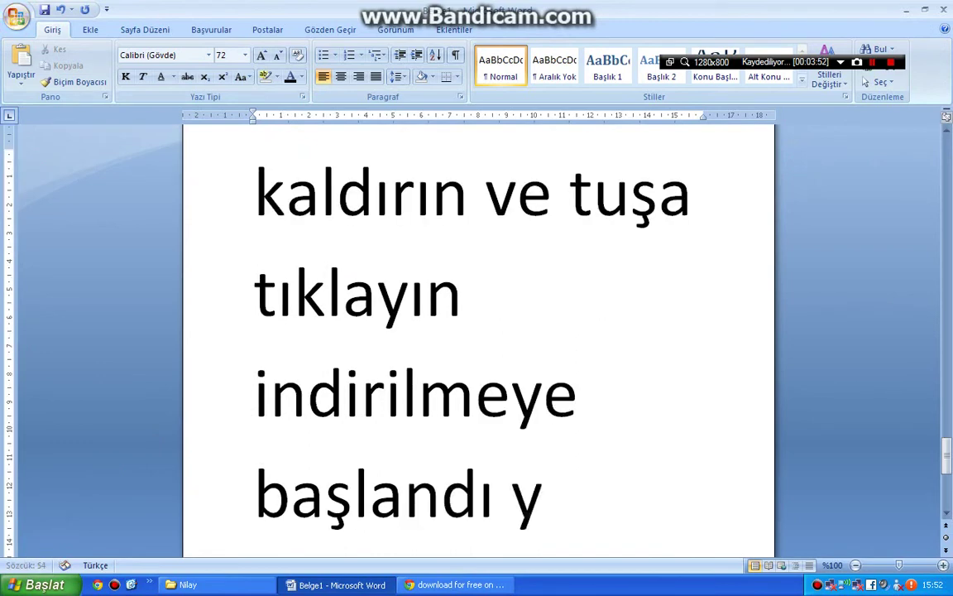
pyautogui.write('aklaşık ya')
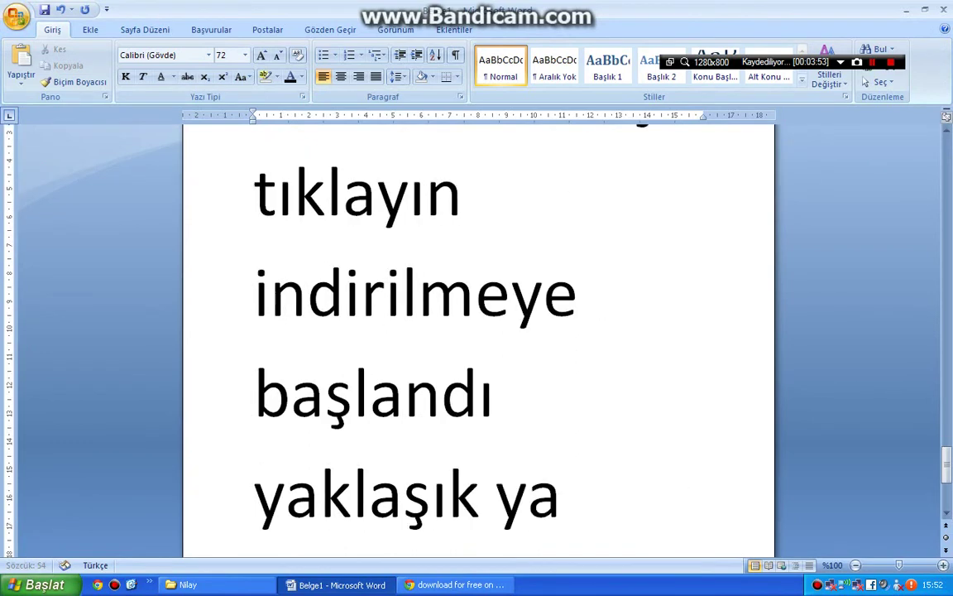
pyautogui.write('rım saat ')
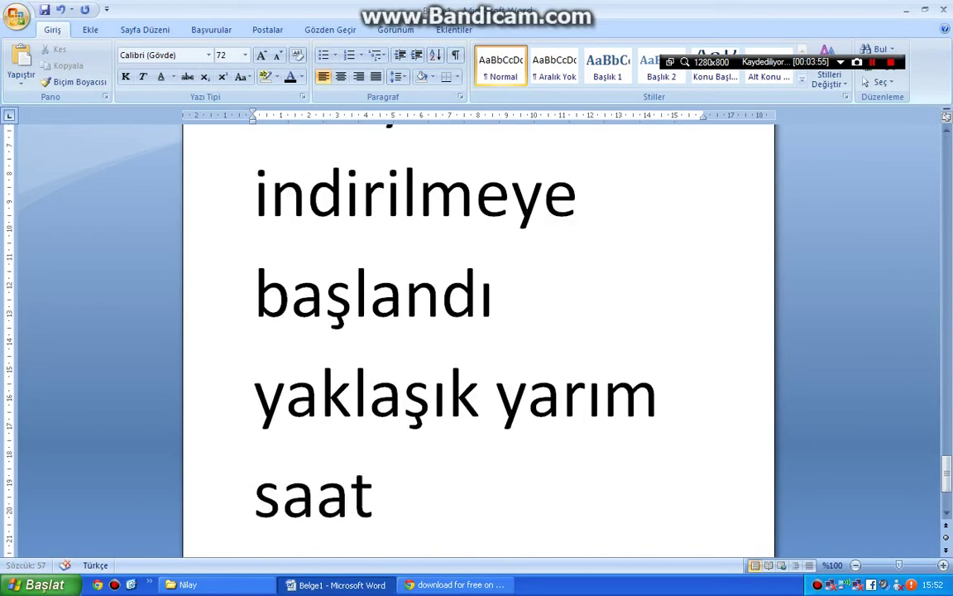
pyautogui.write('sonra')
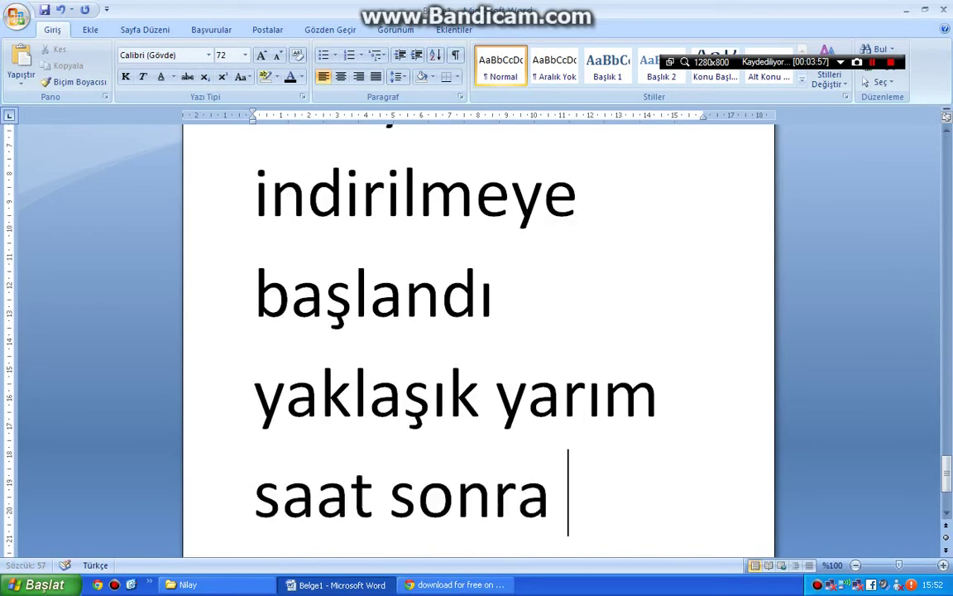
pyautogui.write('karşınızd')
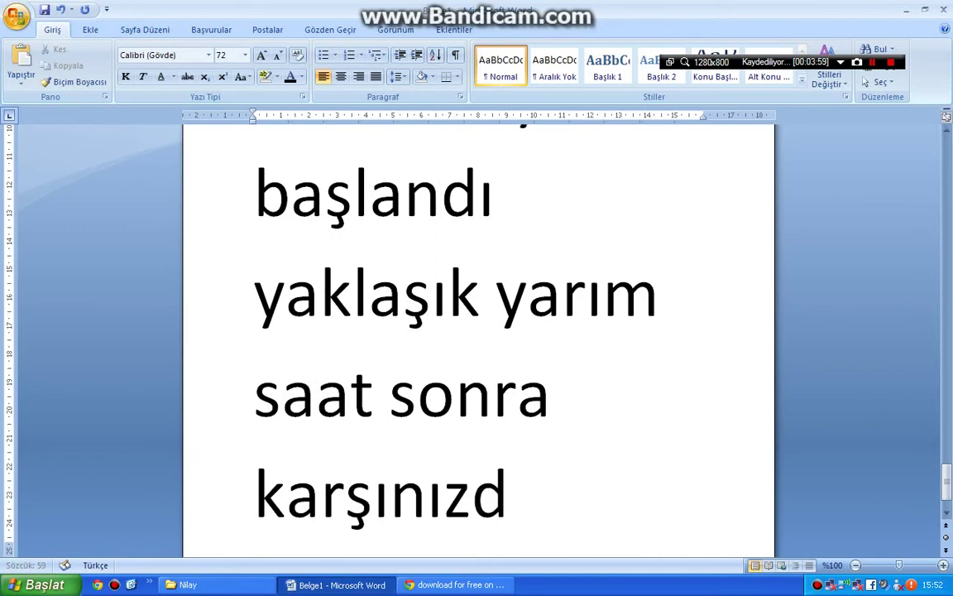
pyautogui.write('a s,')
pyautogui.press('BackSpace')
pyautogui.write('i')
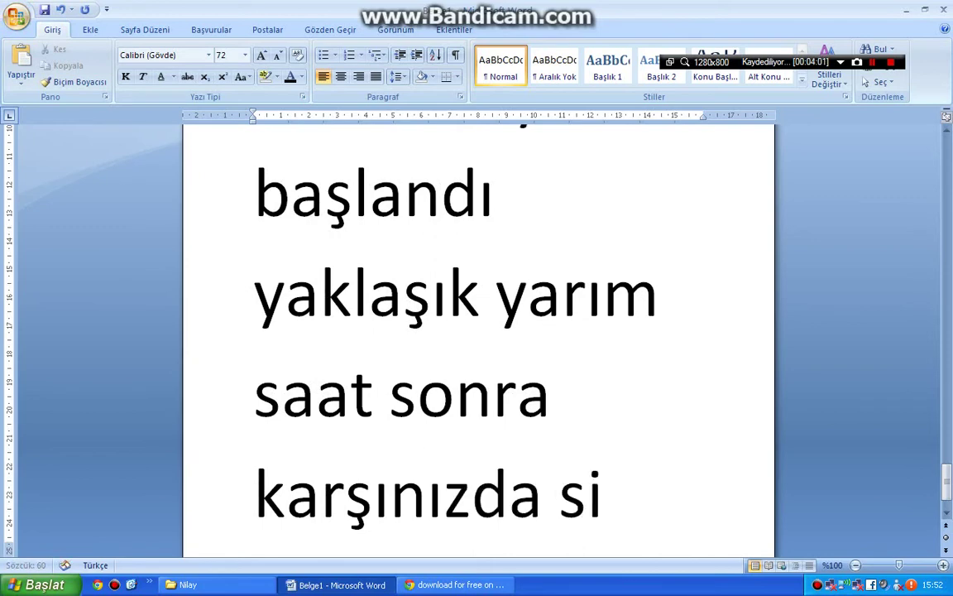
pyautogui.write('yah üzeri')
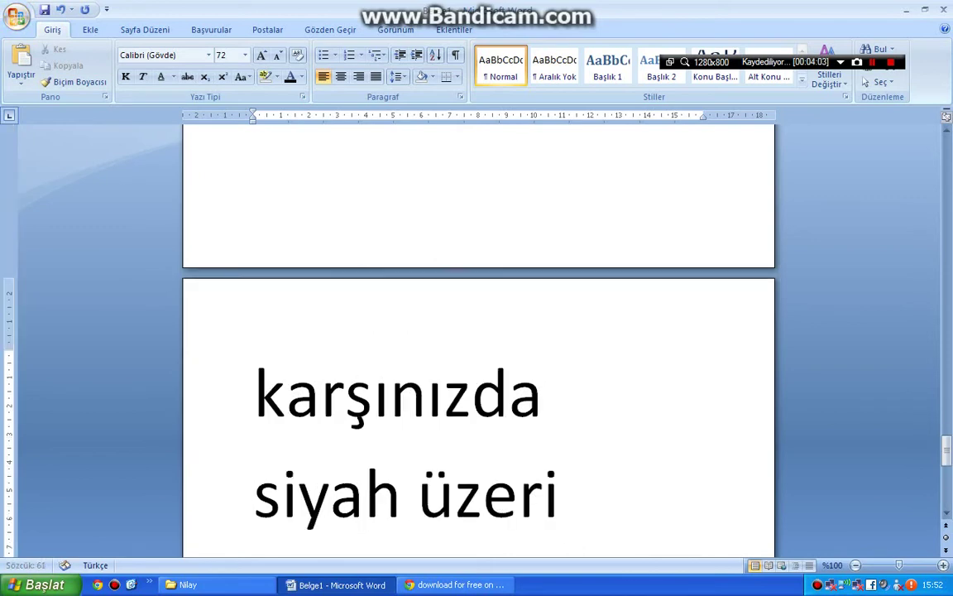
pyautogui.write(' yeşik')
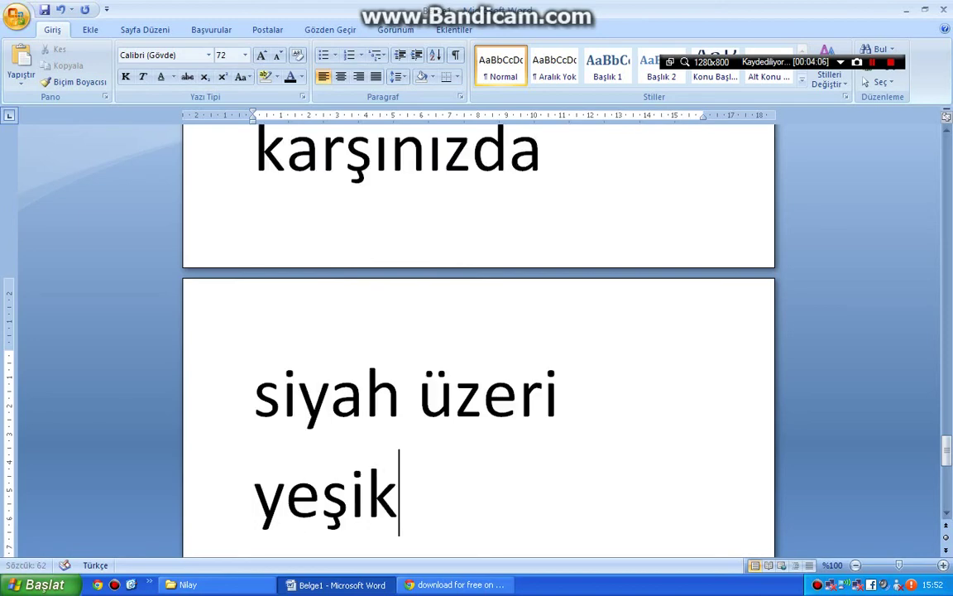
pyautogui.press('BackSpace')
pyautogui.write('l ya')
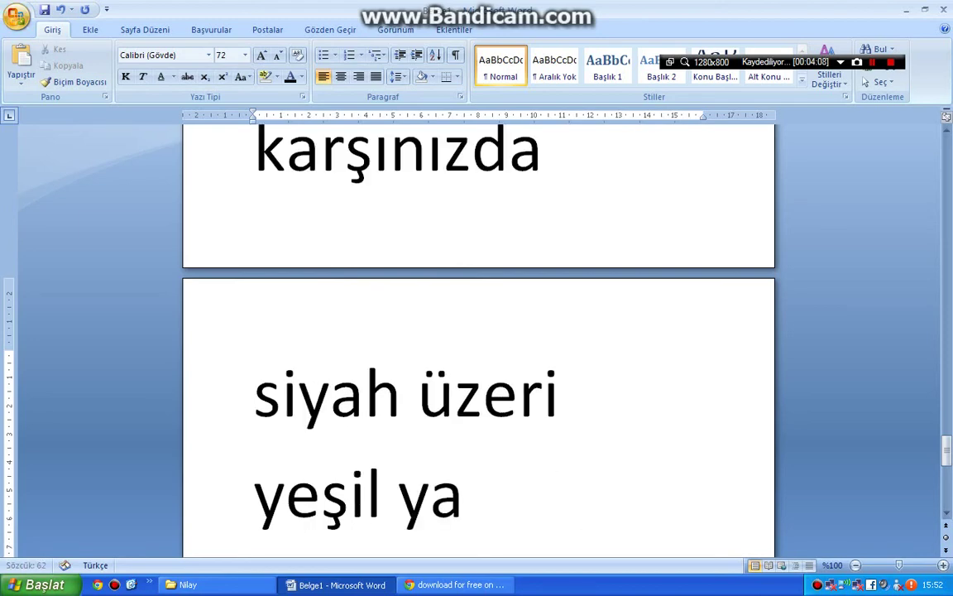
pyautogui.write('zıla')
pyautogui.write(' çıkac')
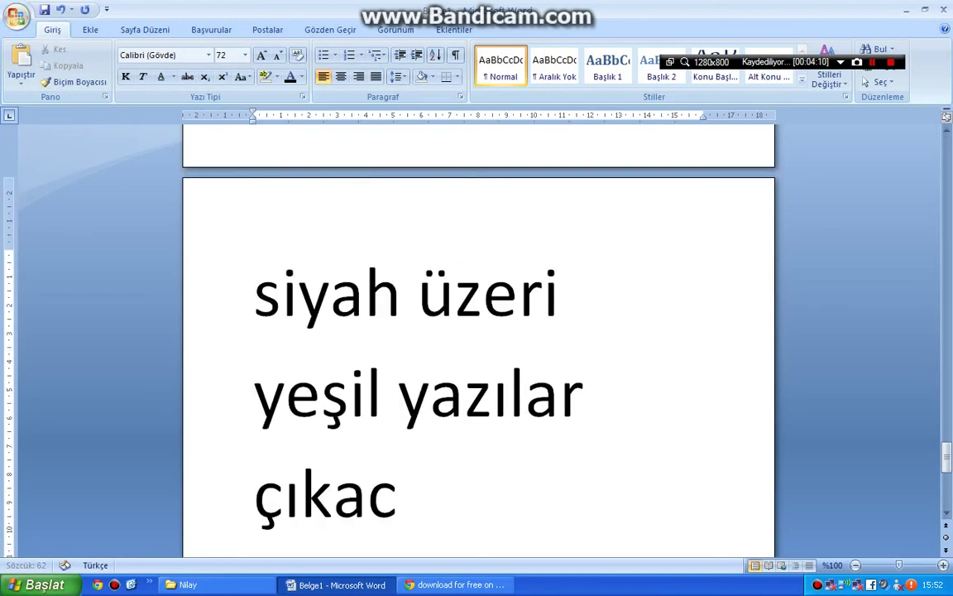
pyautogui.write('ak')
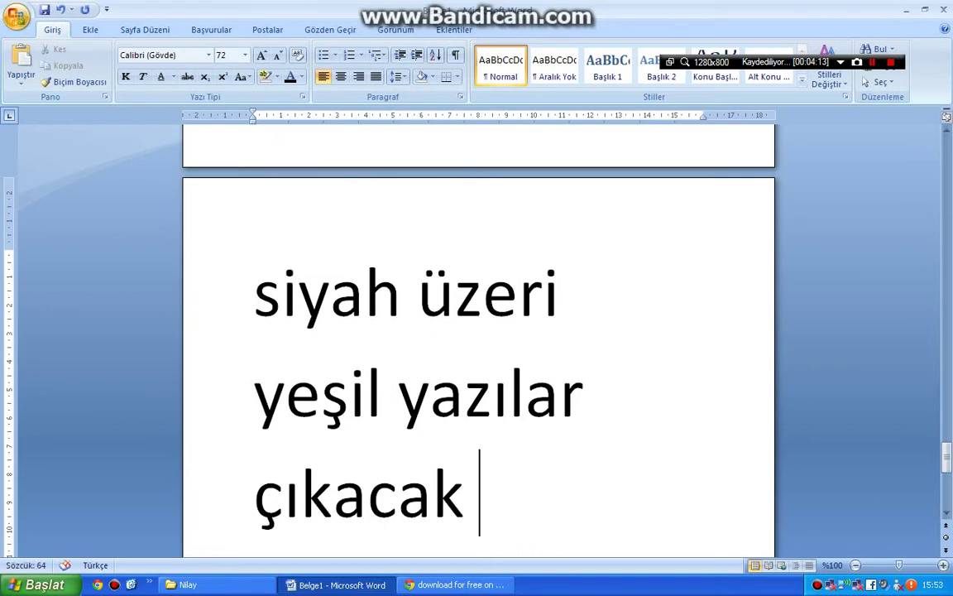
pyautogui.write(' ve bekle')
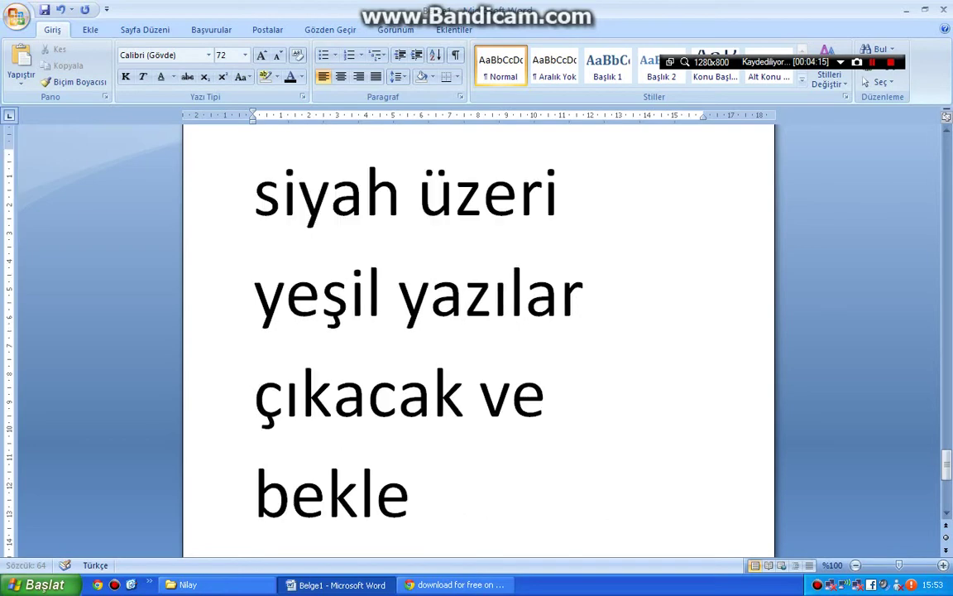
pyautogui.write('yin çıkan')
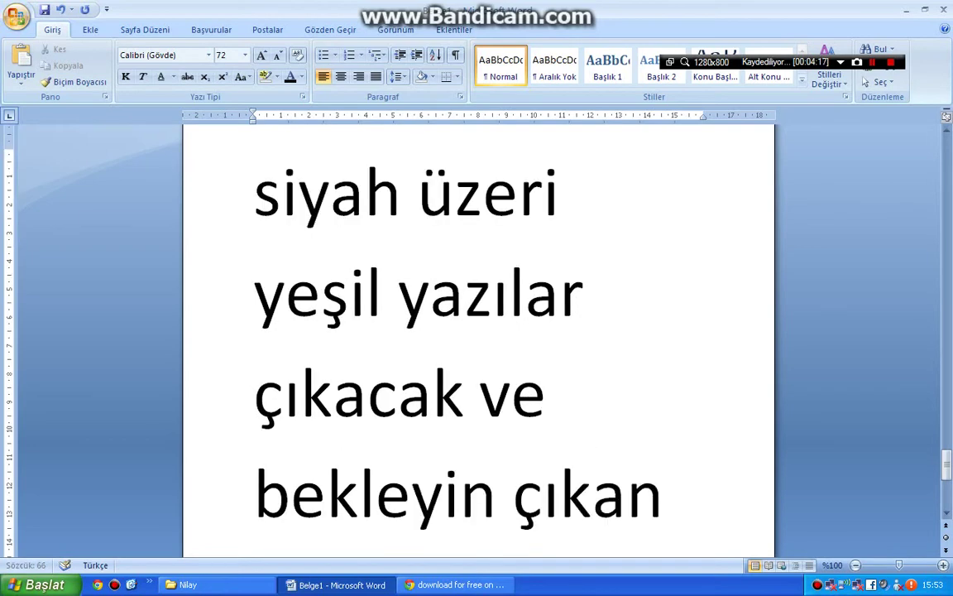
pyautogui.write('şeye')
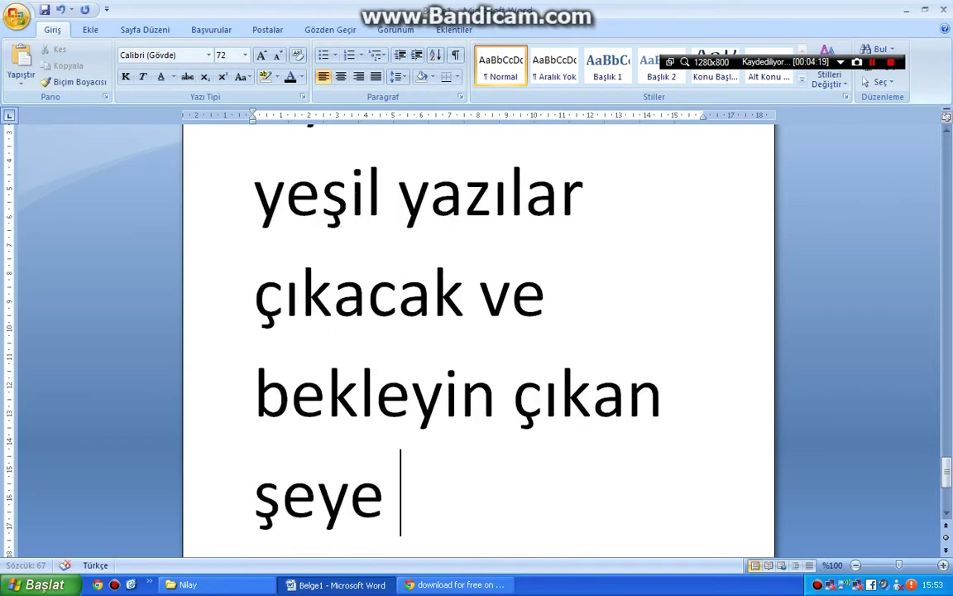
pyautogui.write('accept ')
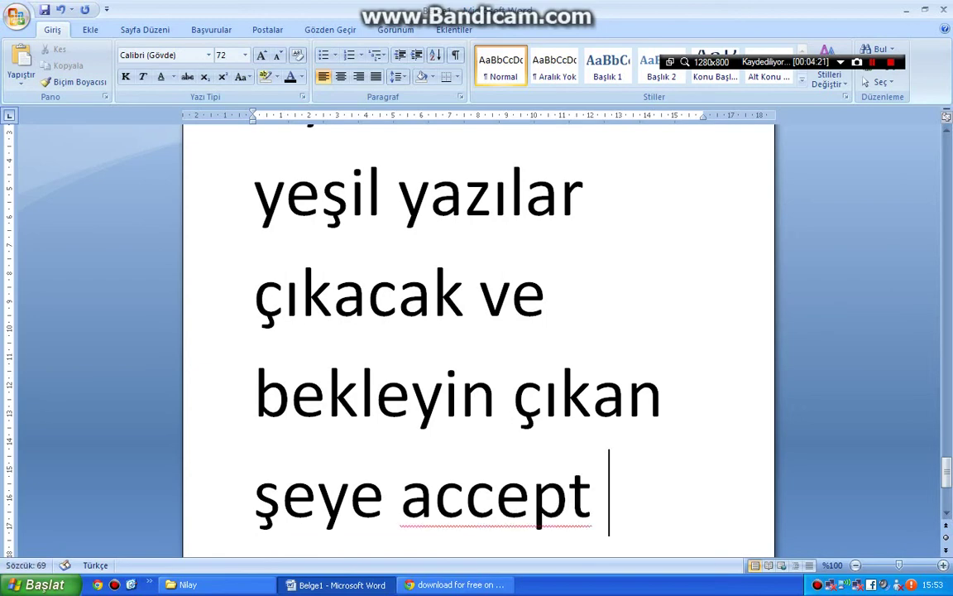
pyautogui.write('diyin')
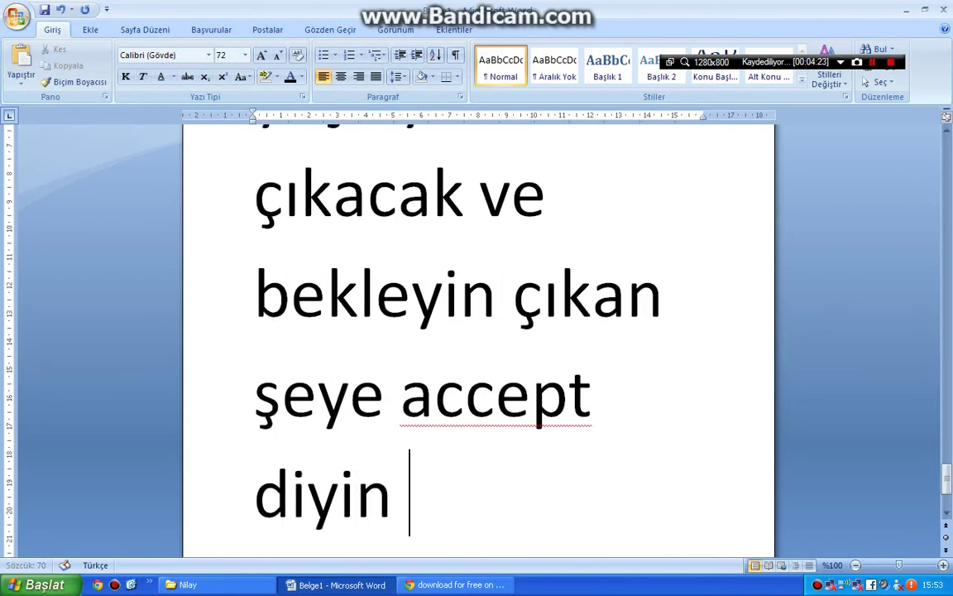
pyautogui.write('oluyor')
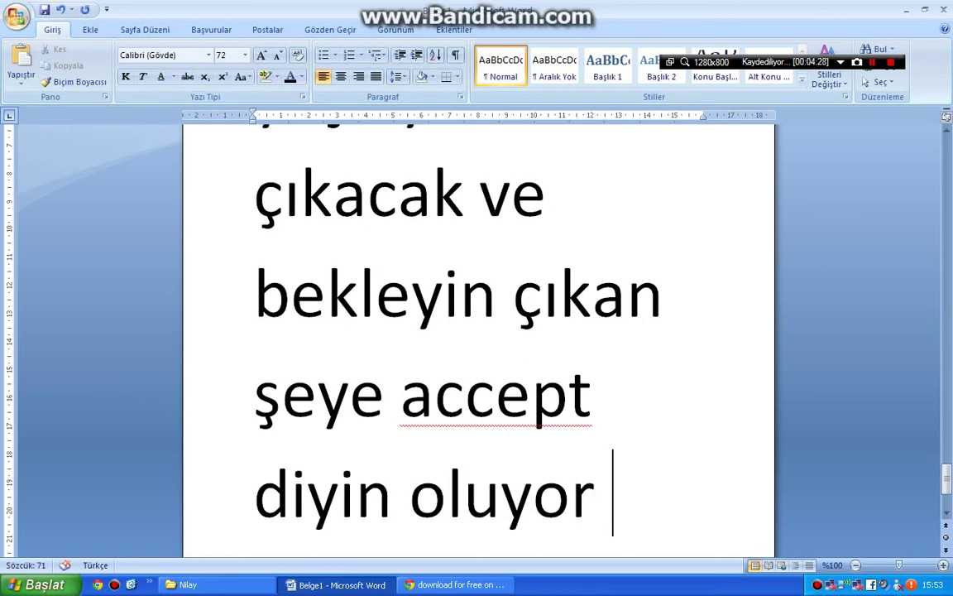
pyautogui.write(' %100')
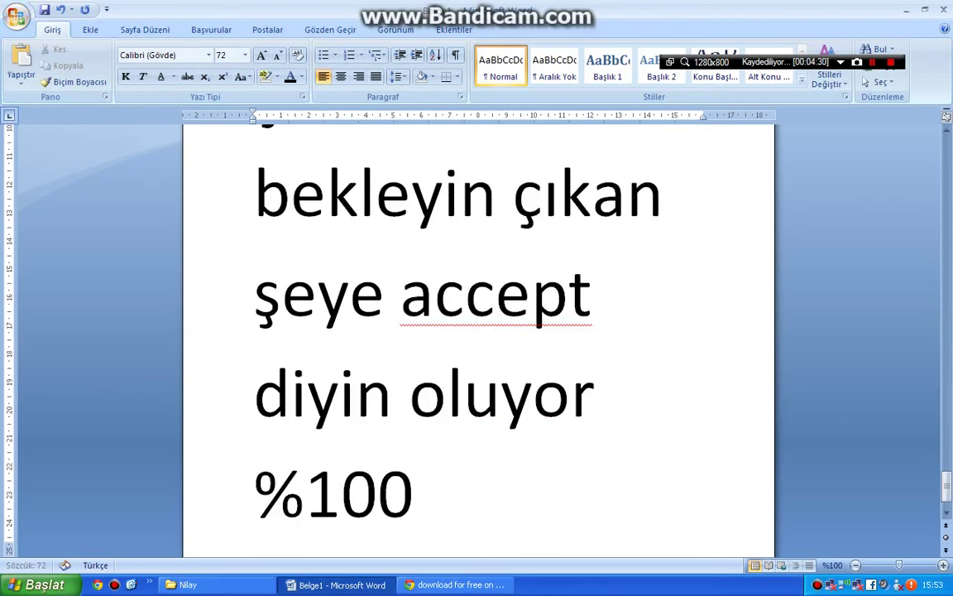
pyautogui.write(' zarars')
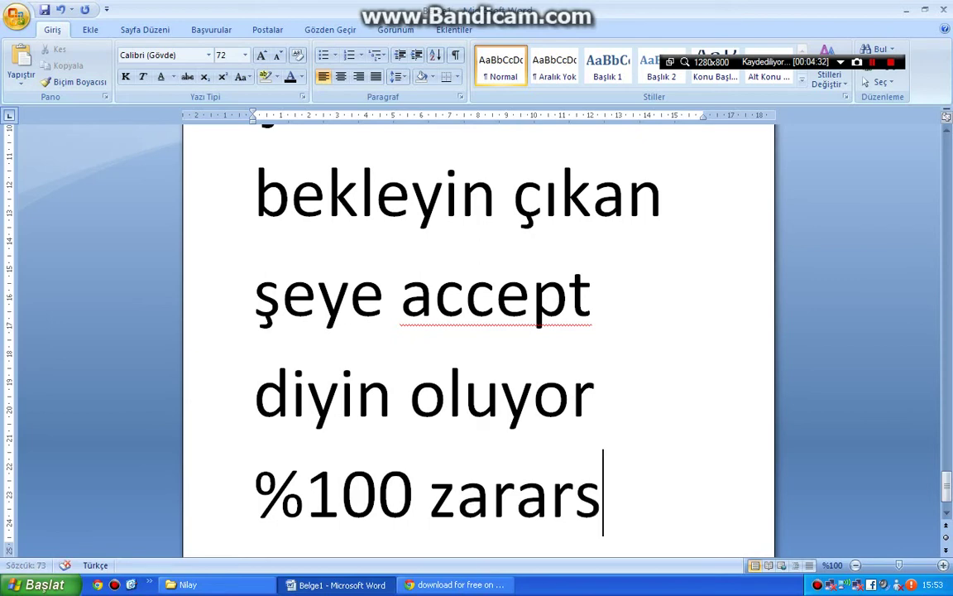
pyautogui.write('ızdır')
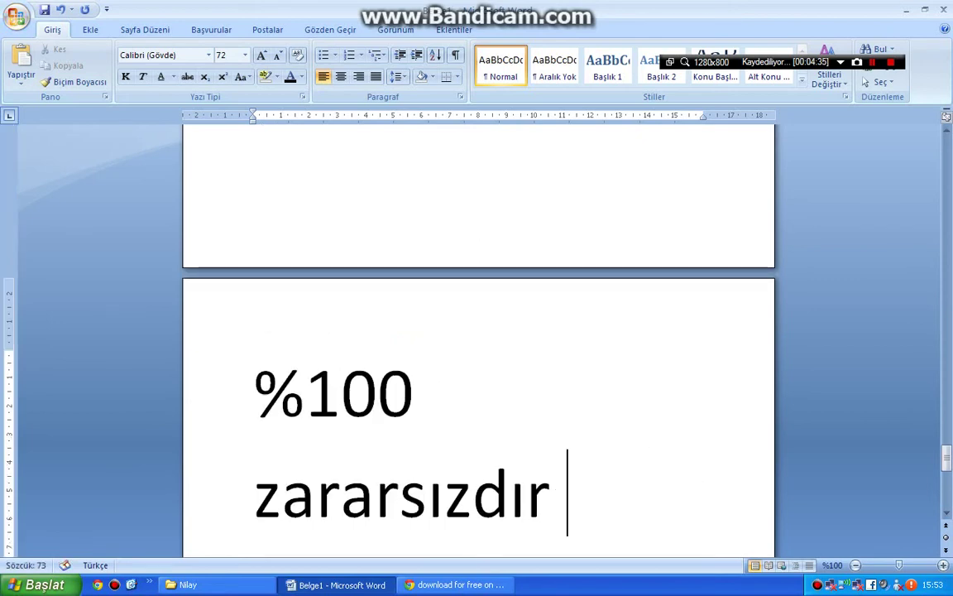
pyautogui.write(';)')
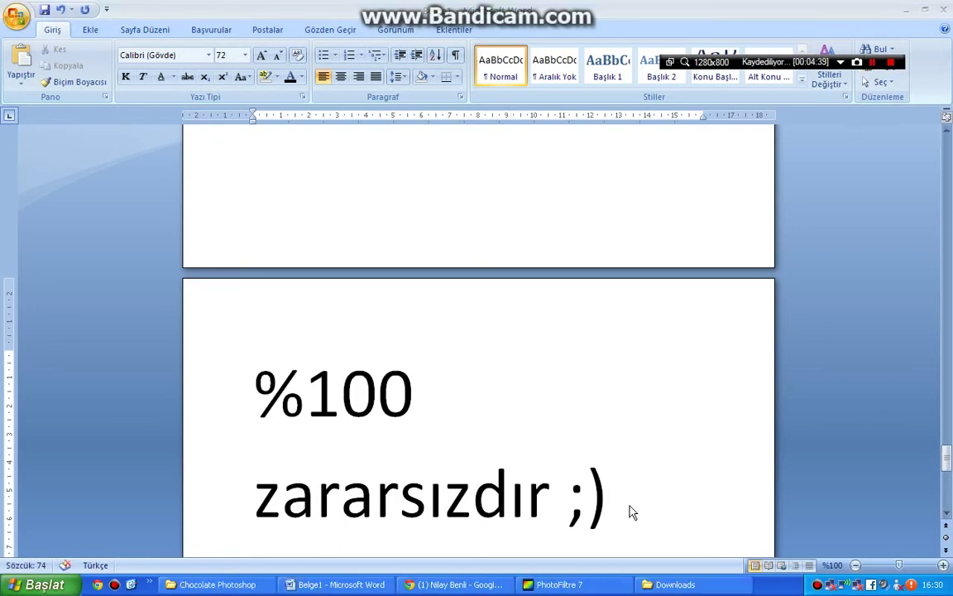
# Step: Add the lines 'şimdi yüklendi' and 'bakalım :)' below 'zararsızdır ;)'
pyautogui.press('Return')
pyautogui.write('şimdi')
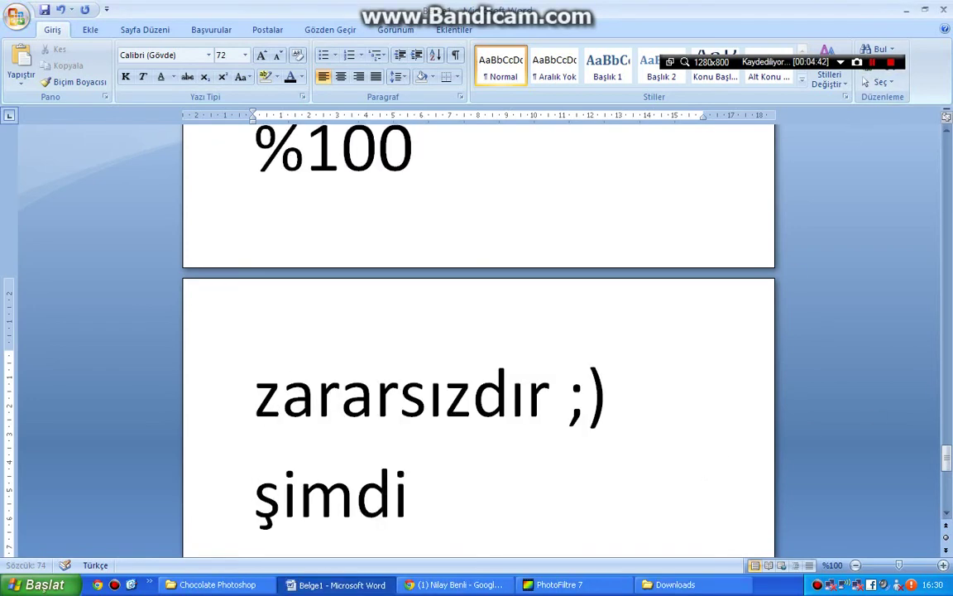
pyautogui.write(' yüklendi')
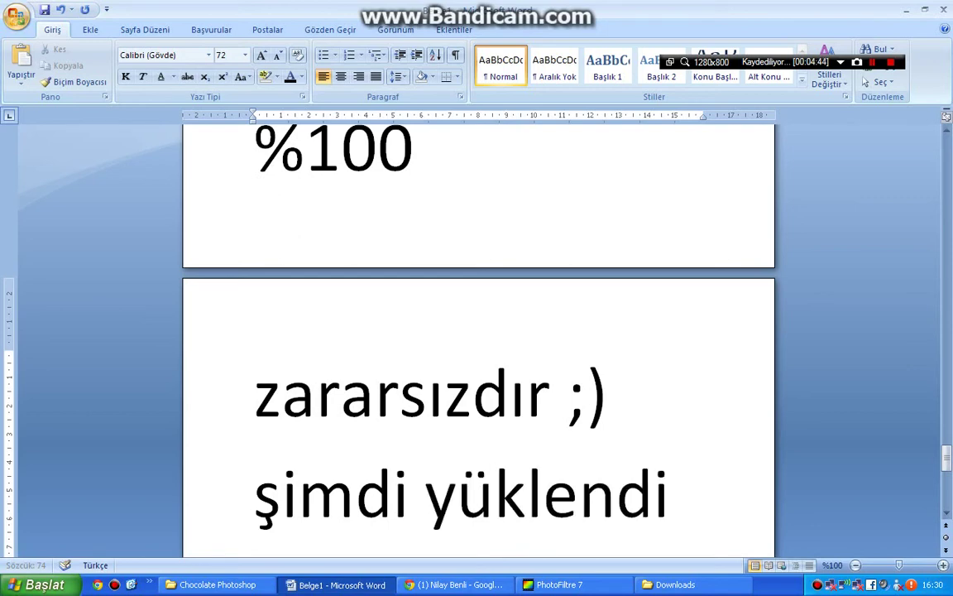
pyautogui.press('Return')
pyautogui.write('bakalım')
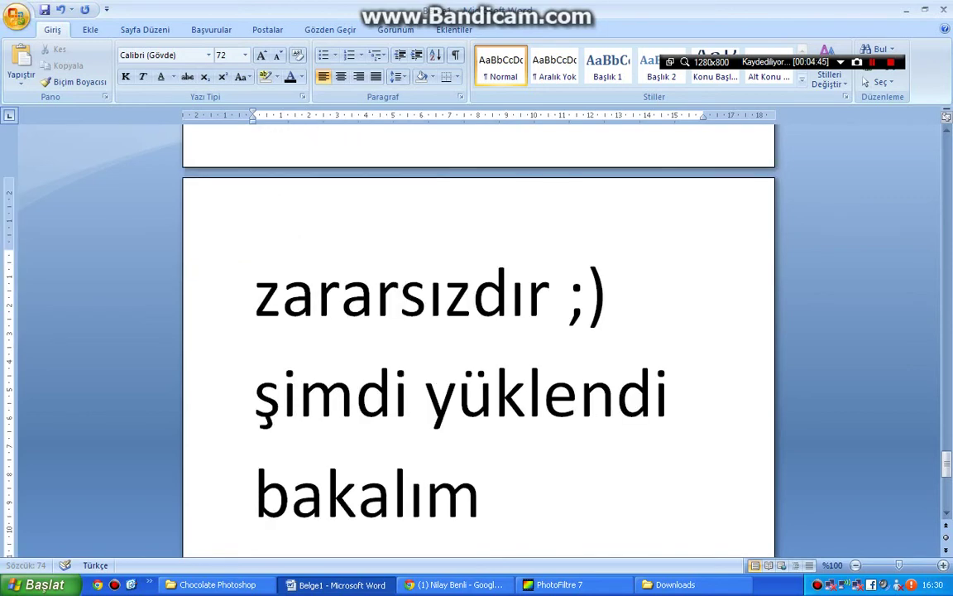
pyautogui.write(' :)')
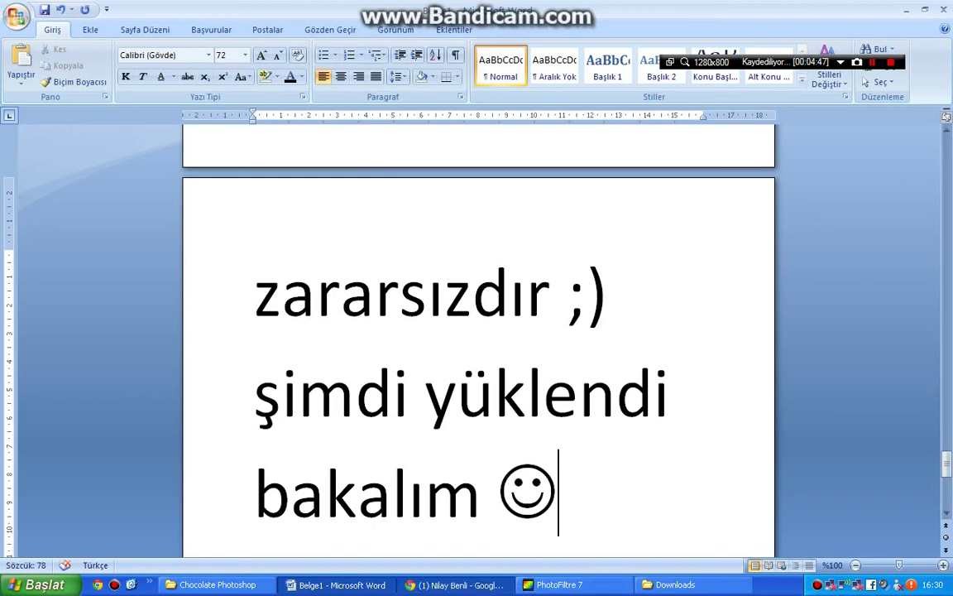
pyautogui.hotkey('alt', 'Tab')
# Step: Locate the Phtshp.Cs4.Tr download in Downloads and open the archive in WinRAR, dismissing the licence reminder
pyautogui.rightClick(130, 569)
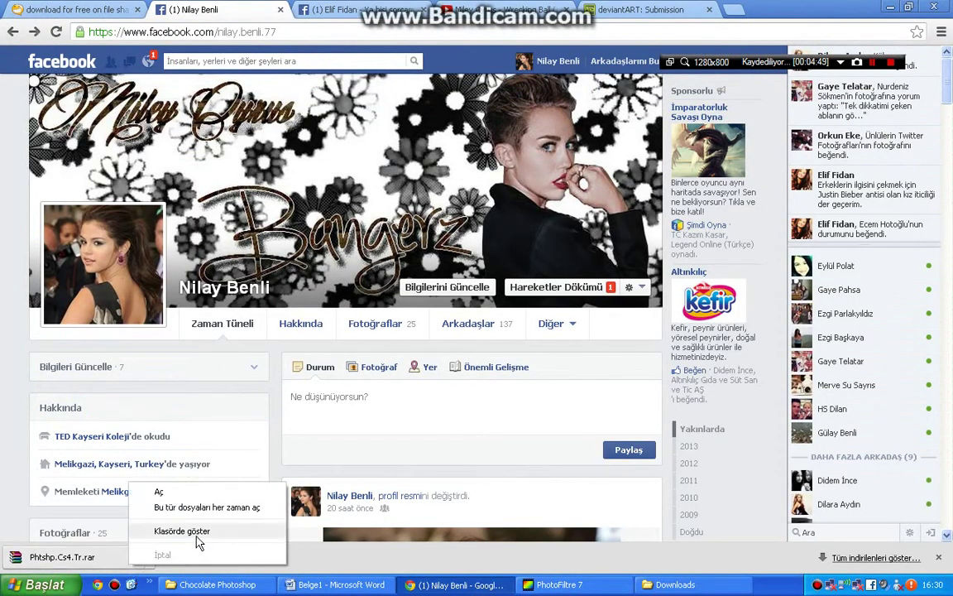
pyautogui.click(187, 534)
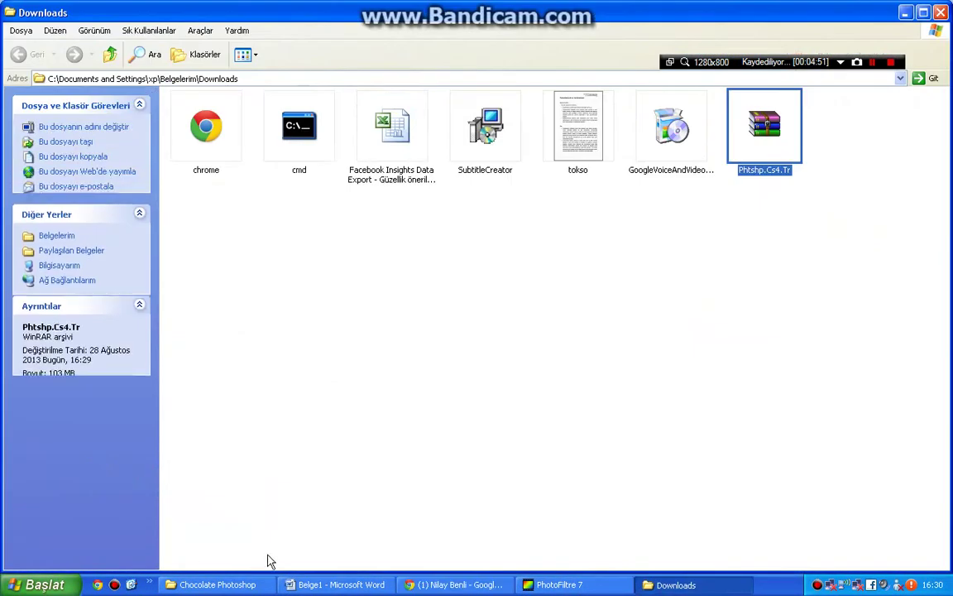
pyautogui.doubleClick(776, 141)
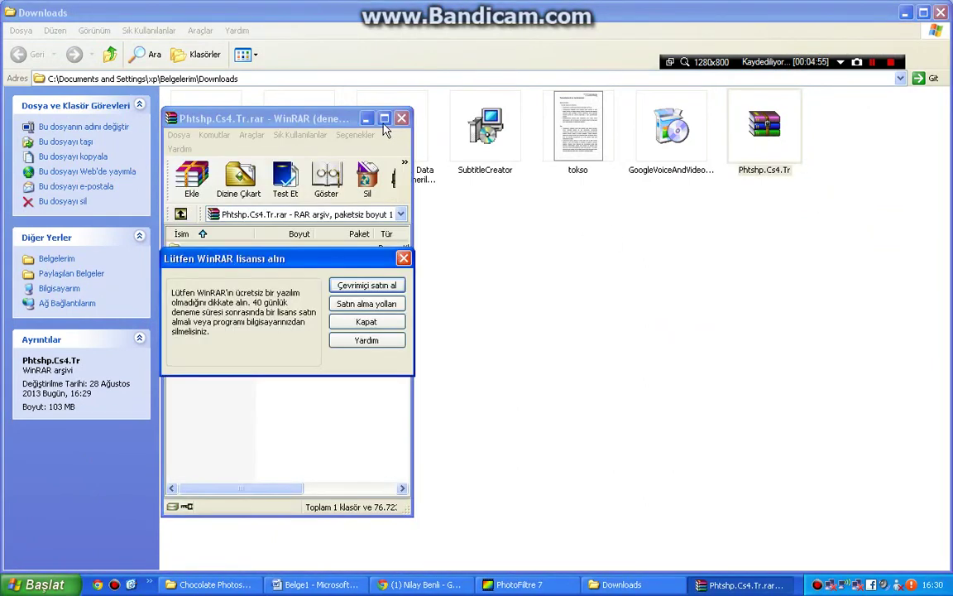
pyautogui.click(403, 258)
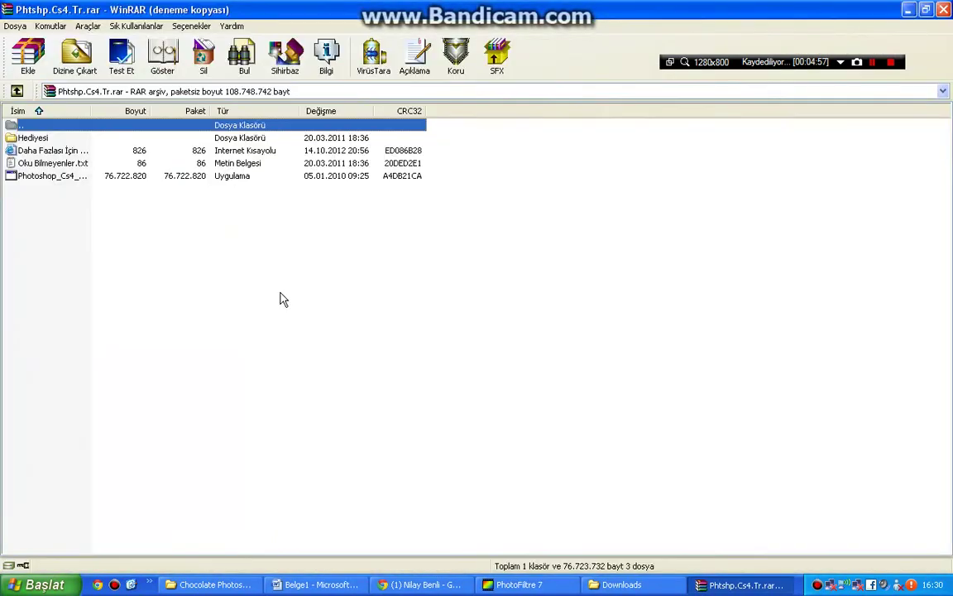
pyautogui.doubleClick(75, 164)
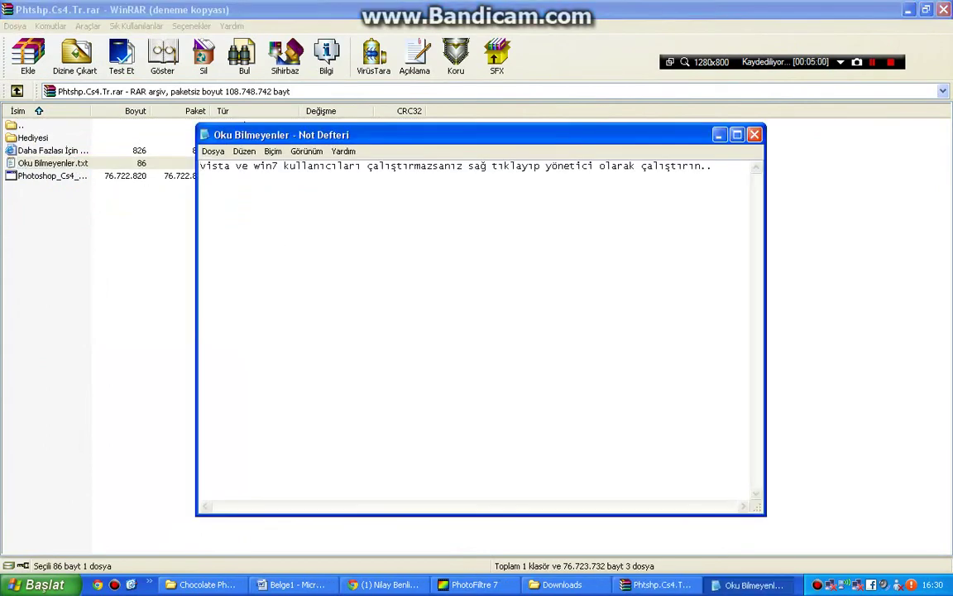
pyautogui.moveTo(499, 166); pyautogui.dragTo(200, 166)
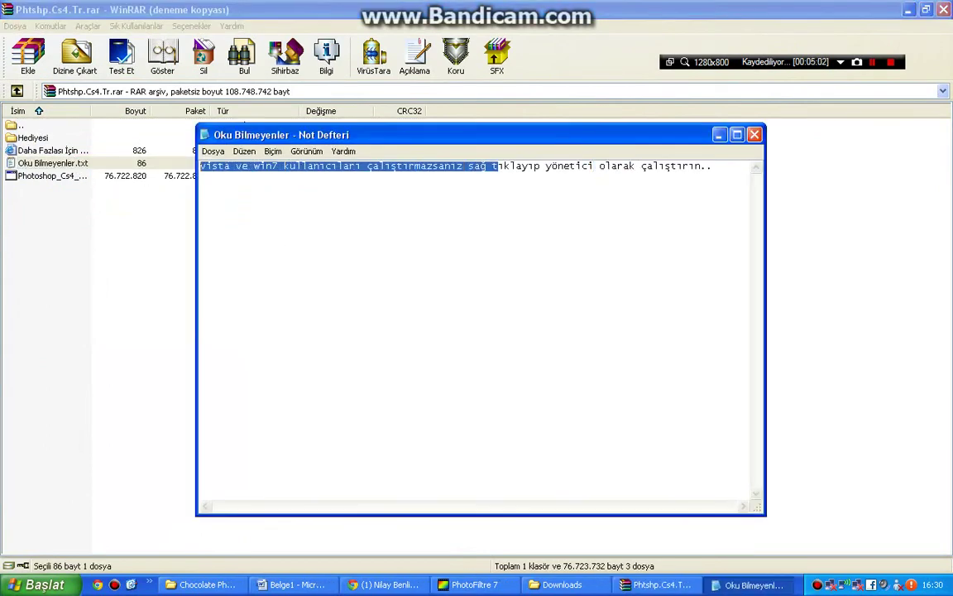
pyautogui.click(447, 165)
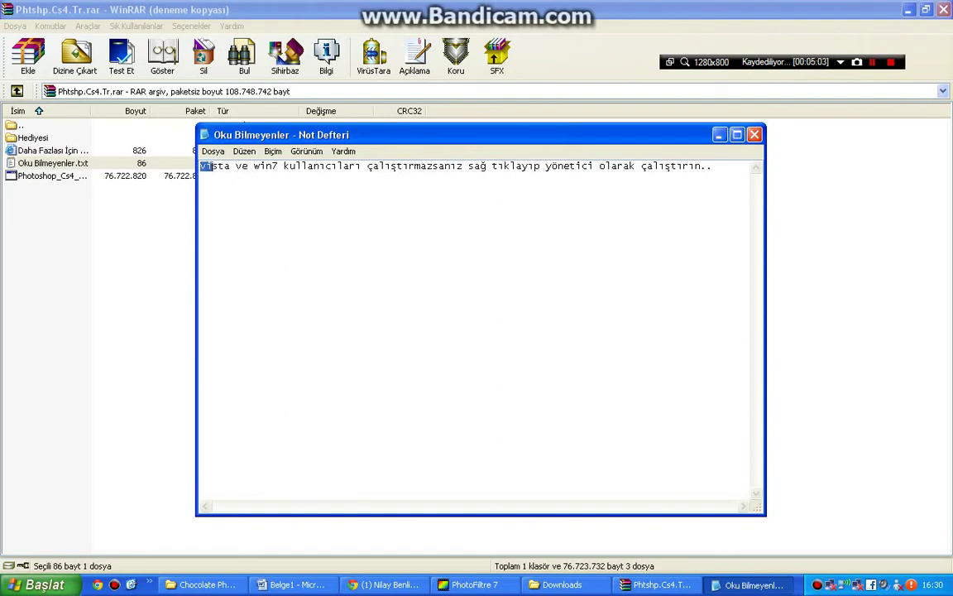
pyautogui.moveTo(266, 167); pyautogui.dragTo(713, 167)
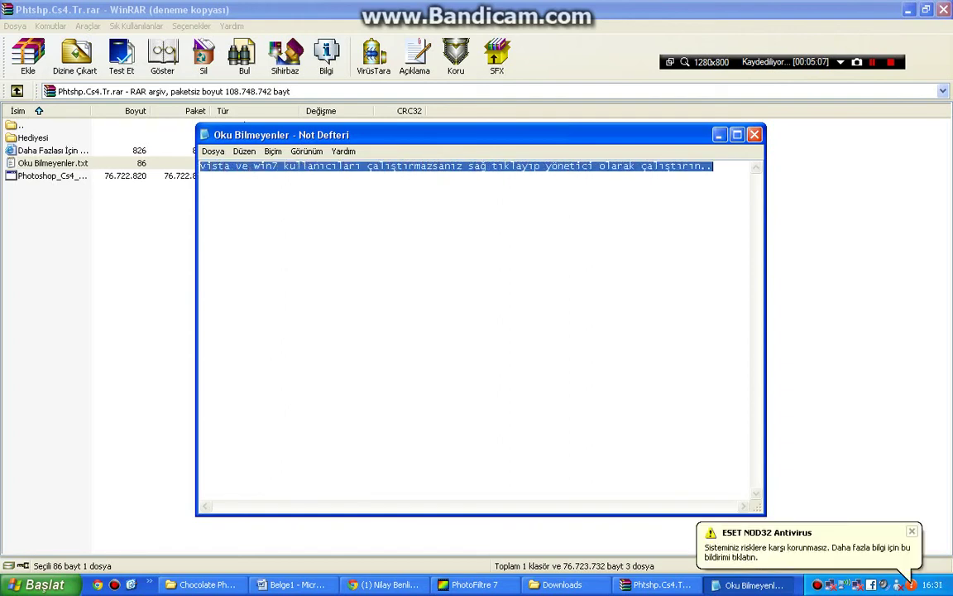
pyautogui.hotkey('alt', 'F4')
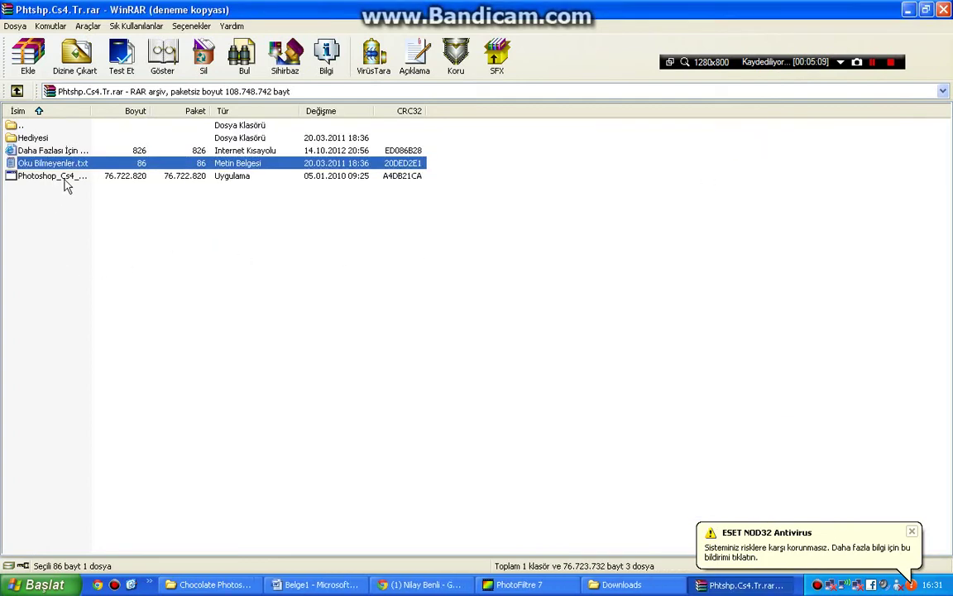
# Step: Run the Photoshop_Cs4 setup file from the WinRAR archive list
pyautogui.click(64, 181)
pyautogui.doubleClick(64, 181)
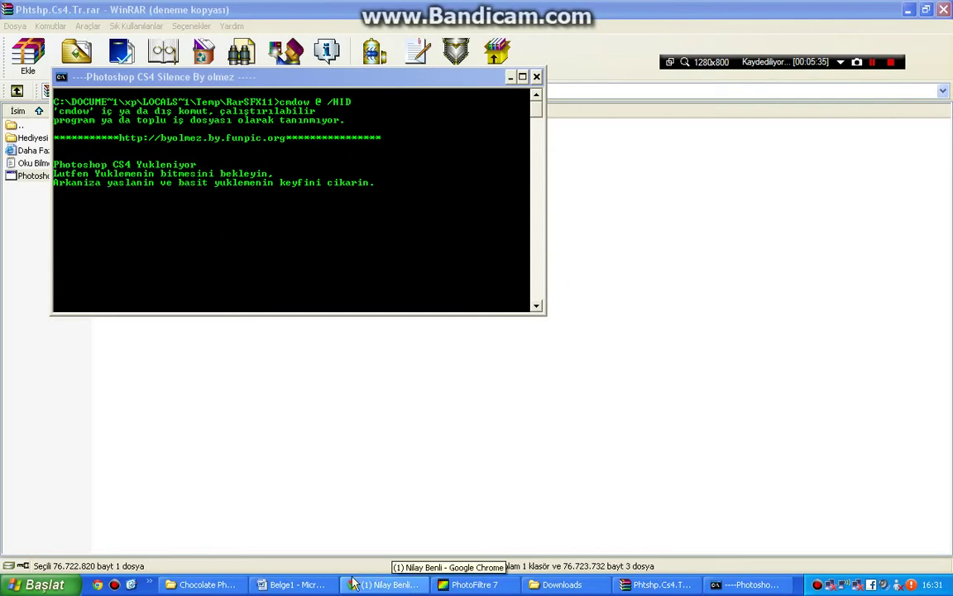
# Step: In Word, type 'gördüğünüz gibi siyah üzeri yeşil yazı çıktı şimdi sadece bekleyeceğiz', then 'oldu şimdi masaüstünü açalım.' on a new line
pyautogui.click(294, 585)
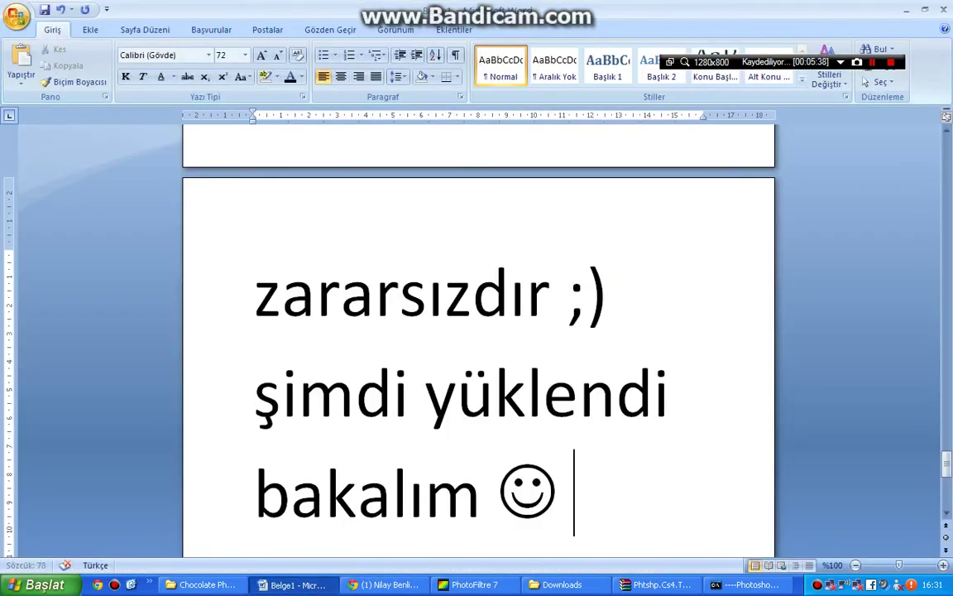
pyautogui.write('göt')
pyautogui.press('BackSpace')
pyautogui.write('r')
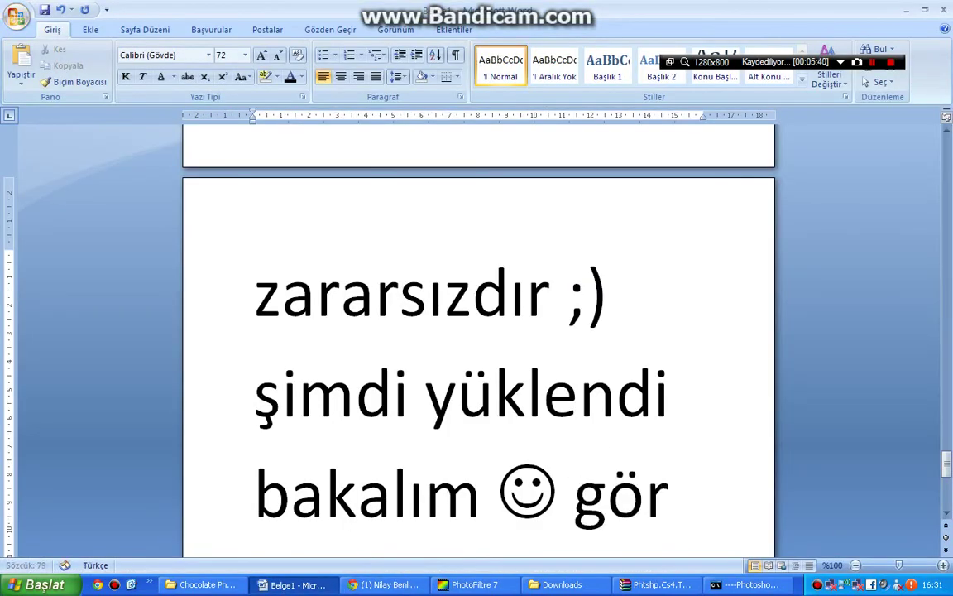
pyautogui.write('düğünüz')
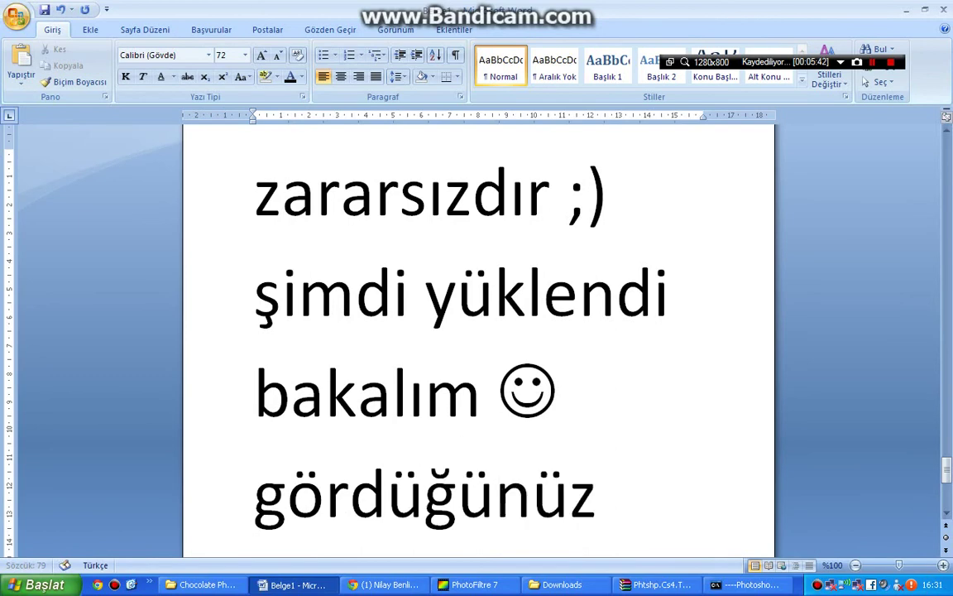
pyautogui.write(' gibi s')
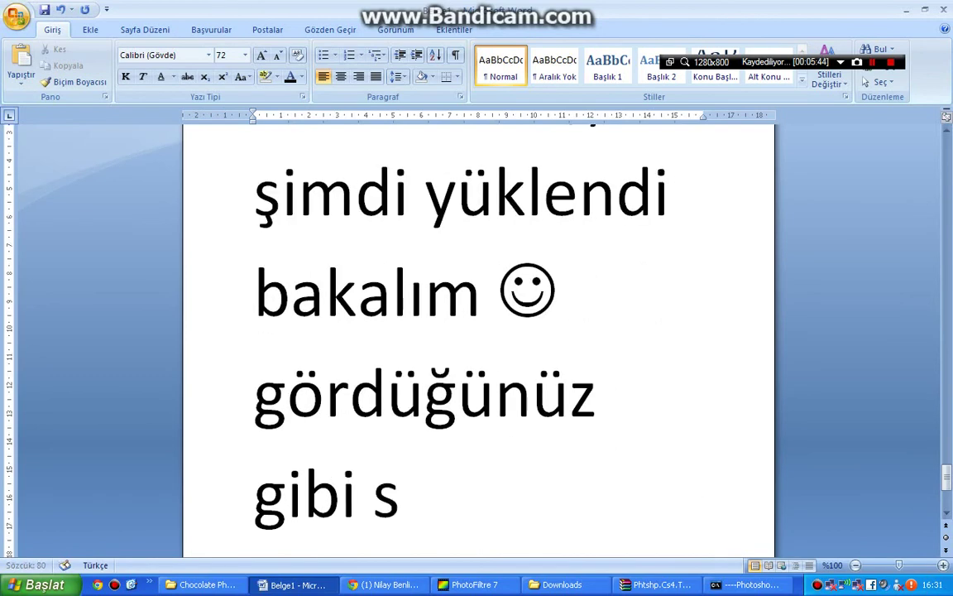
pyautogui.write('iyah üzer')
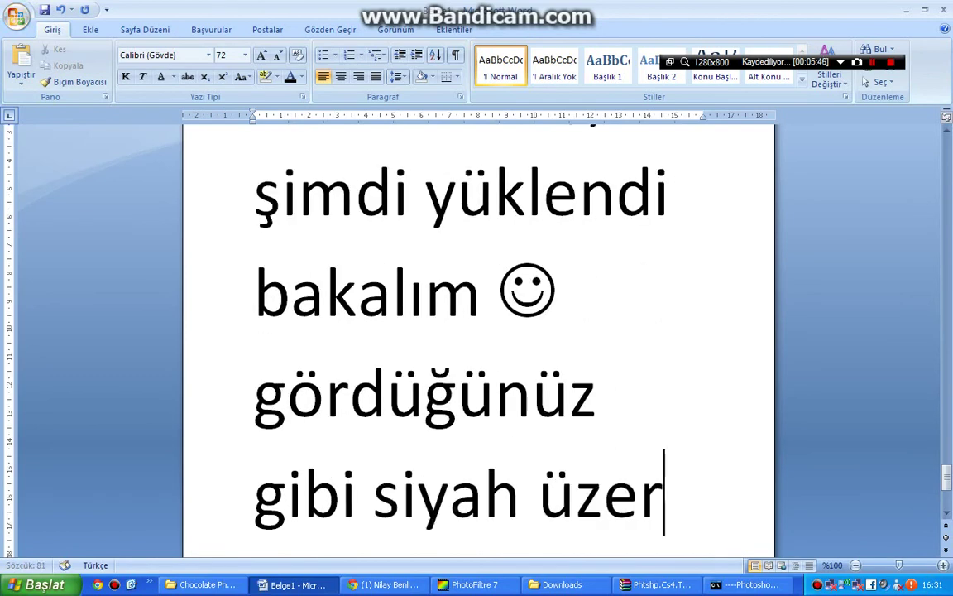
pyautogui.write('i yeşil')
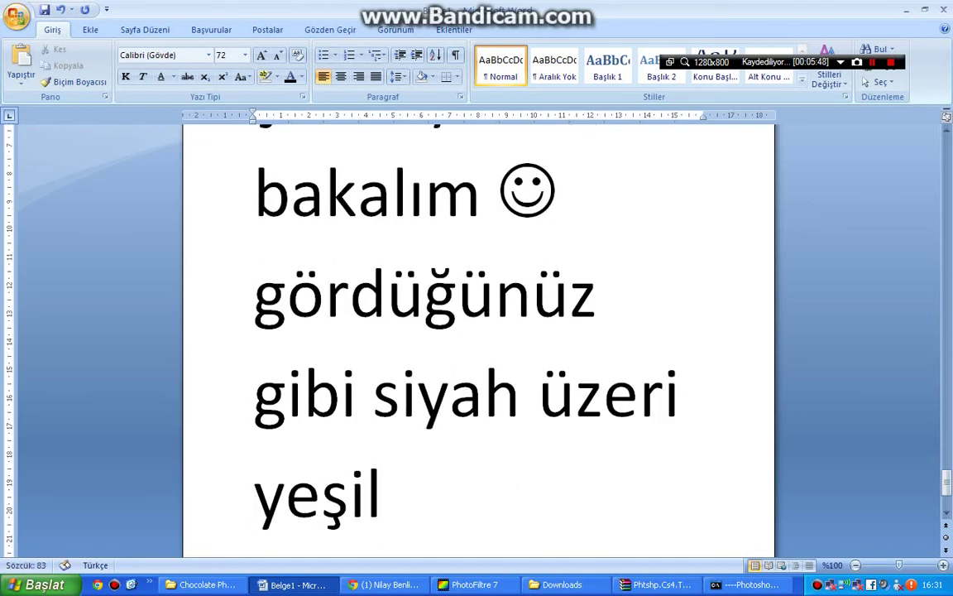
pyautogui.write(' yazıç')
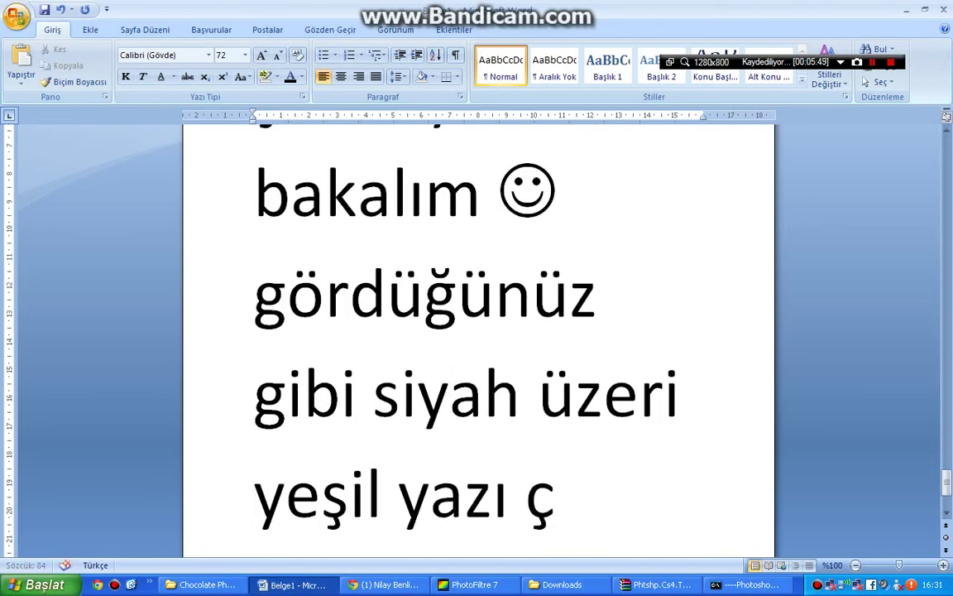
pyautogui.write('ıktı şim')
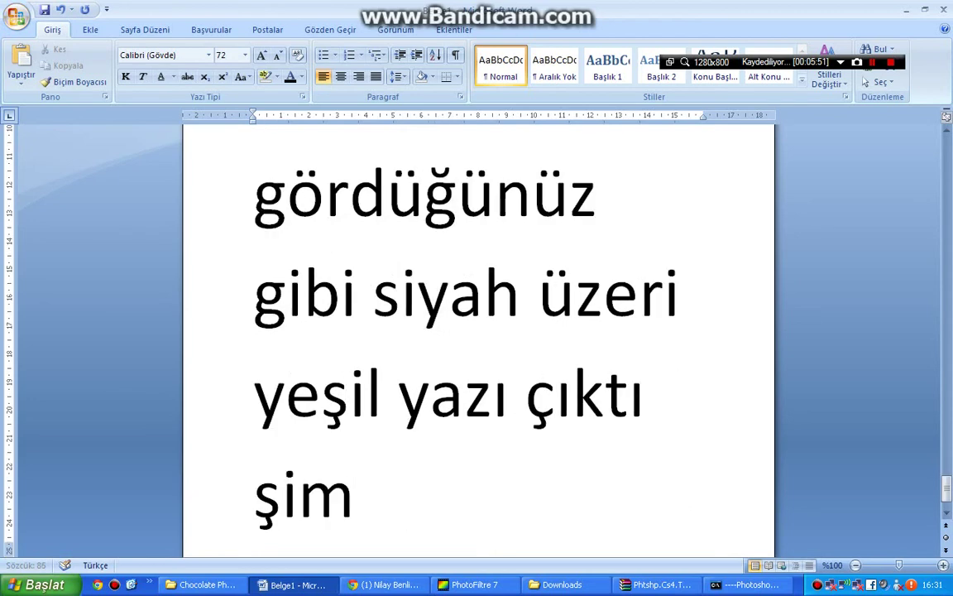
pyautogui.write('disad')
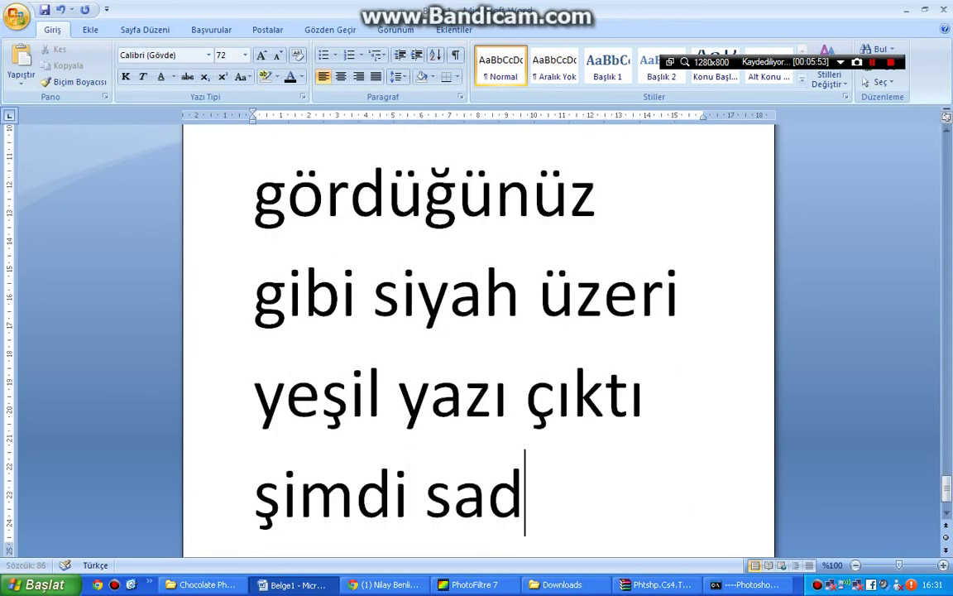
pyautogui.write('ece bekleye')
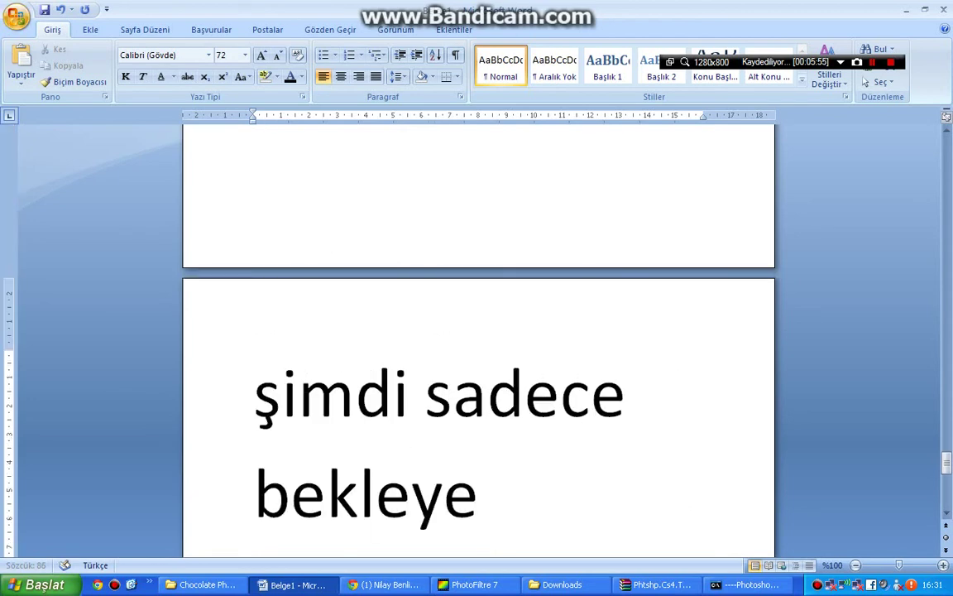
pyautogui.write('ceğiz...')
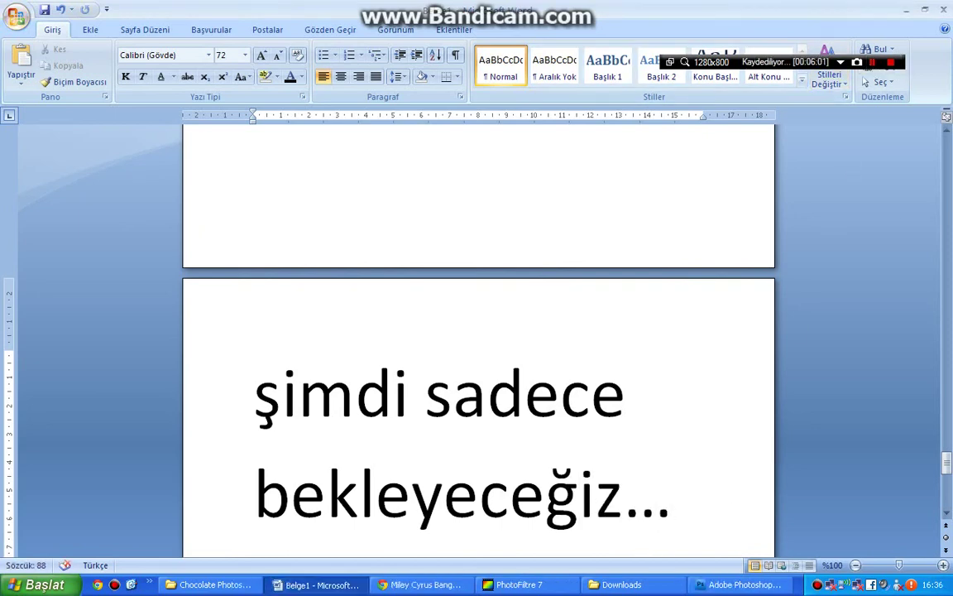
pyautogui.press('Return')
pyautogui.write('oldu ş')
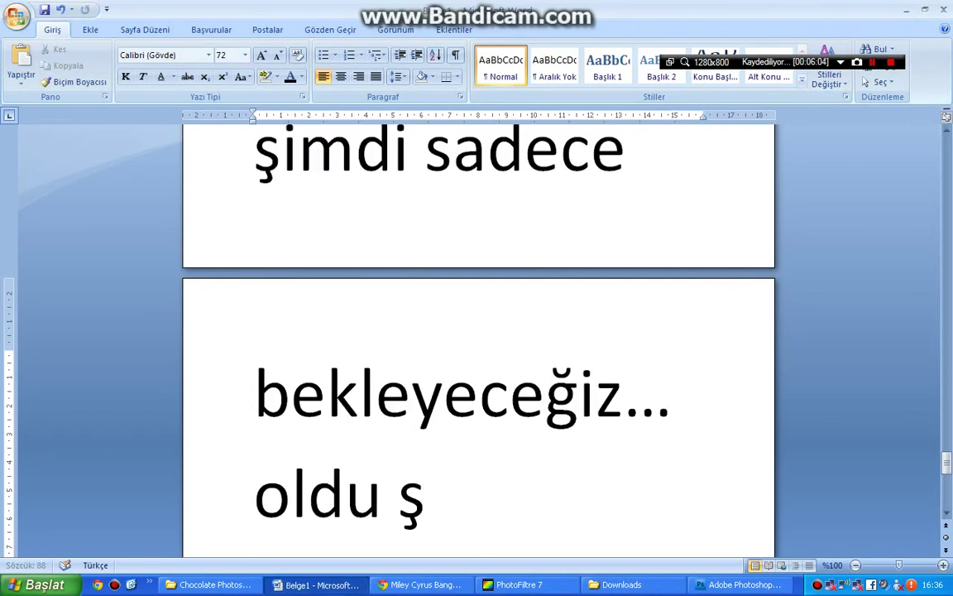
pyautogui.write('imdi masa')
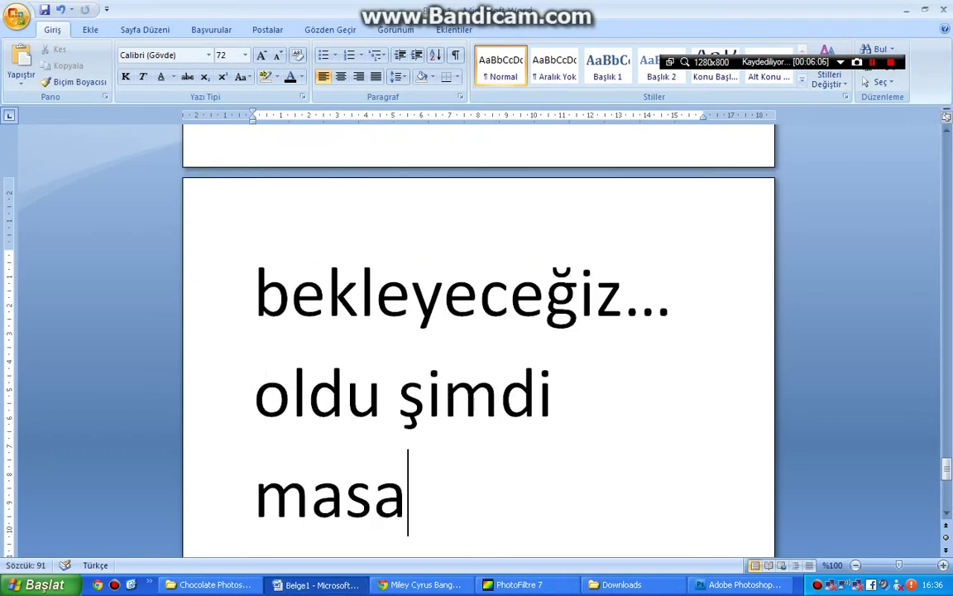
pyautogui.write('üstünü a')
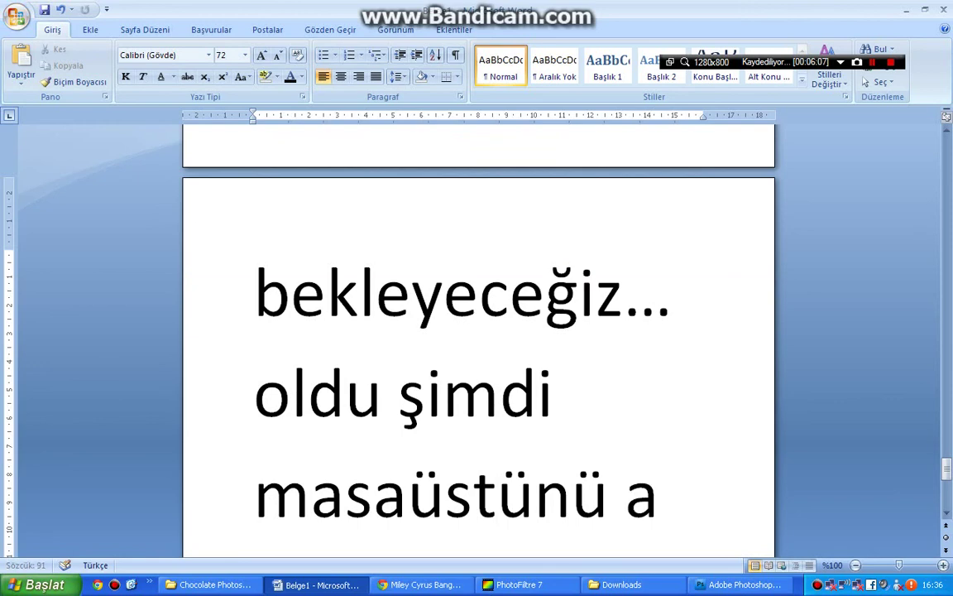
pyautogui.write('çalım...')
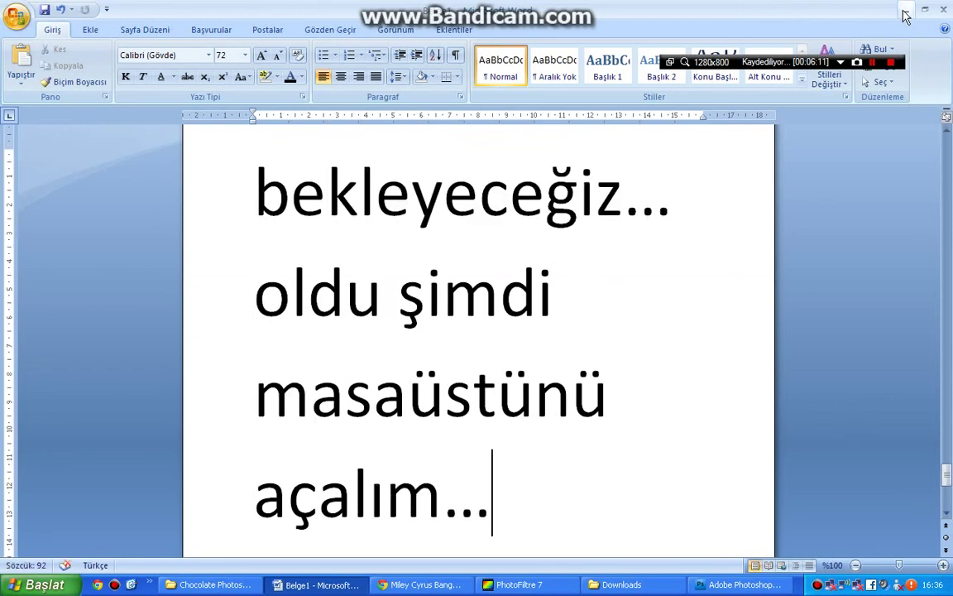
# Step: Minimize Word and the browser, dismiss the graphics-card warning, and close Photoshop
pyautogui.click(906, 15)
pyautogui.click(891, 10)
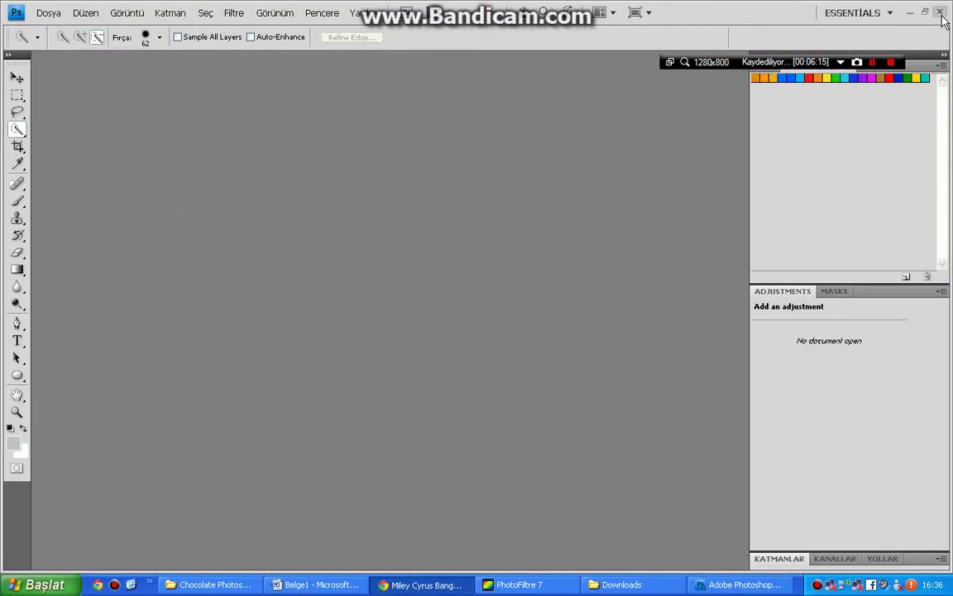
pyautogui.click(471, 242)
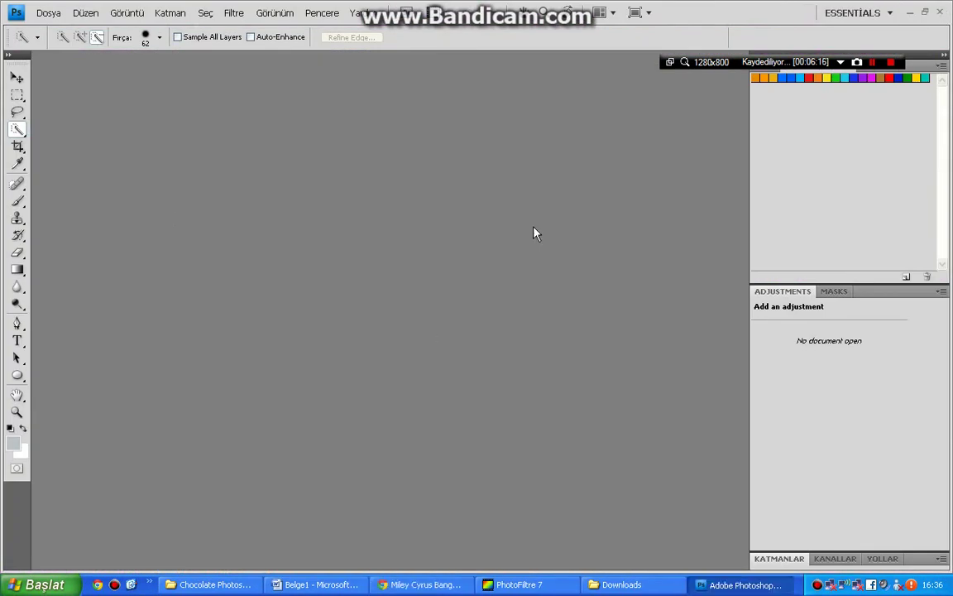
pyautogui.click(940, 12)
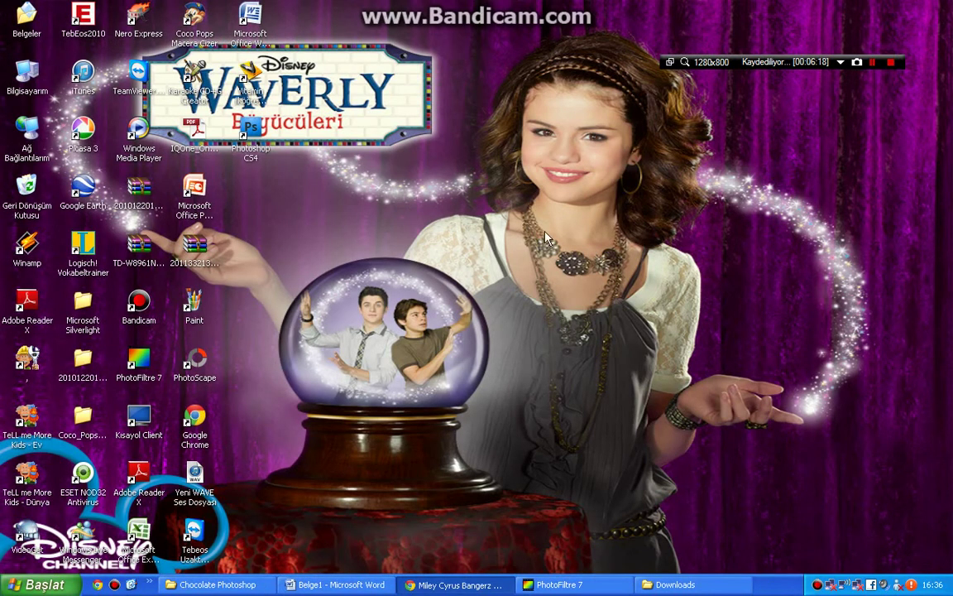
# Step: Relaunch Photoshop CS4 and accept the licence agreement in Türkçe, dismissing the graphics-card warning
pyautogui.click(252, 149)
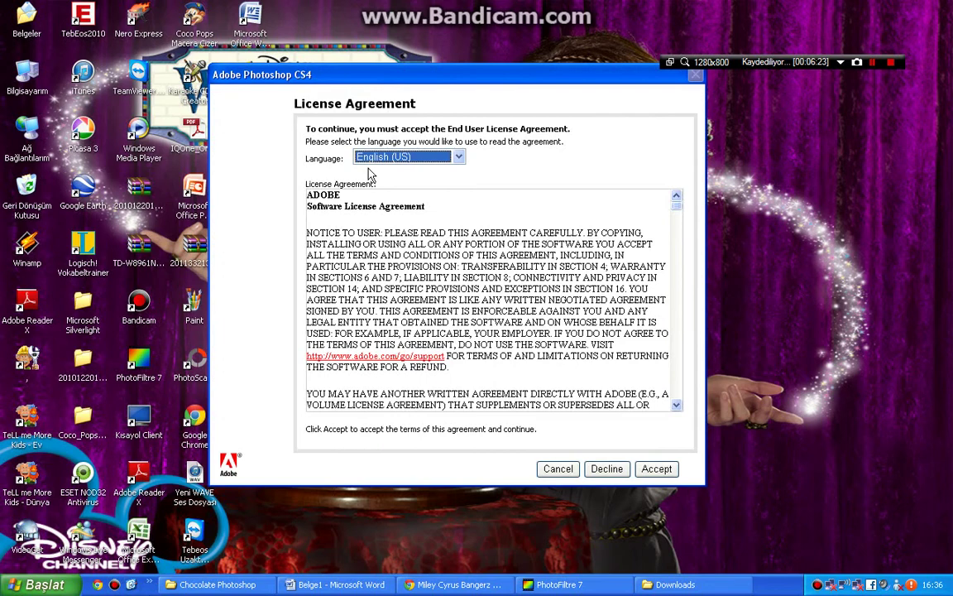
pyautogui.click(403, 159)
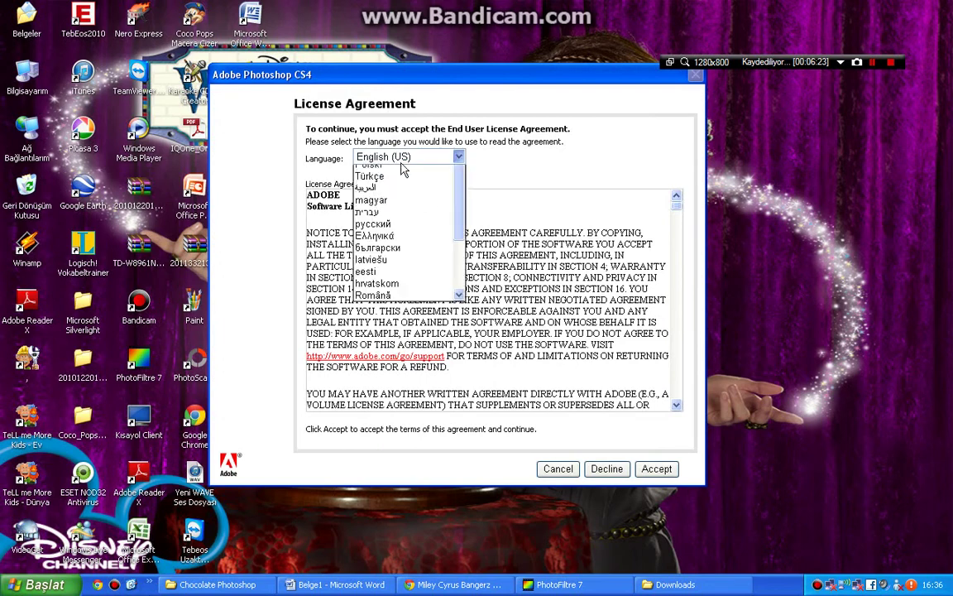
pyautogui.press('t')
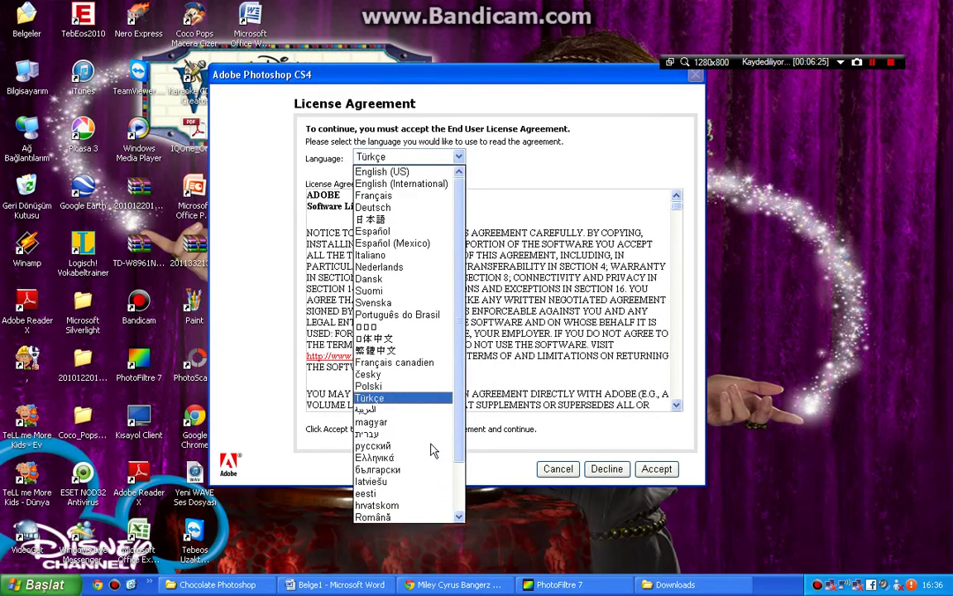
pyautogui.press('Return')
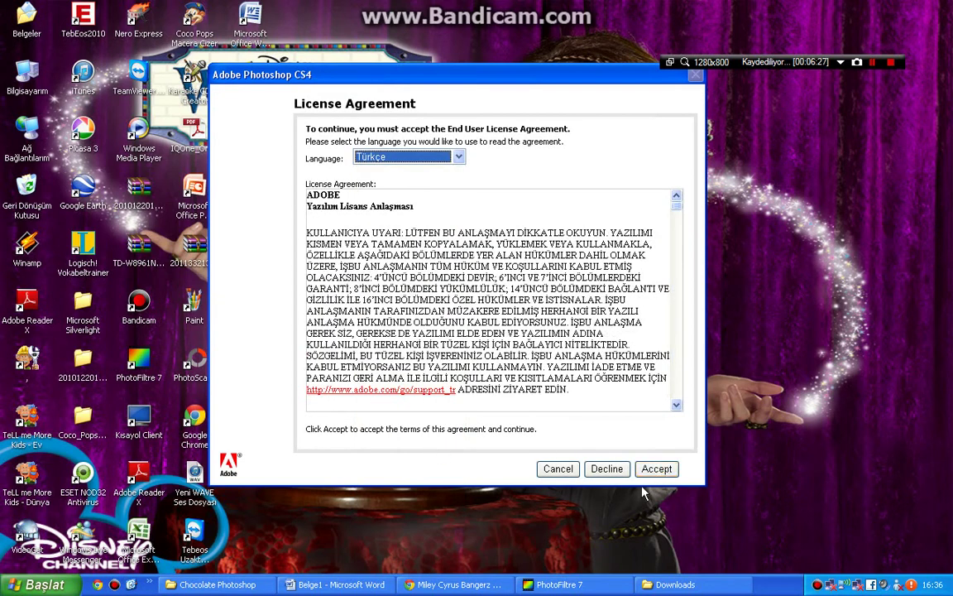
pyautogui.click(658, 469)
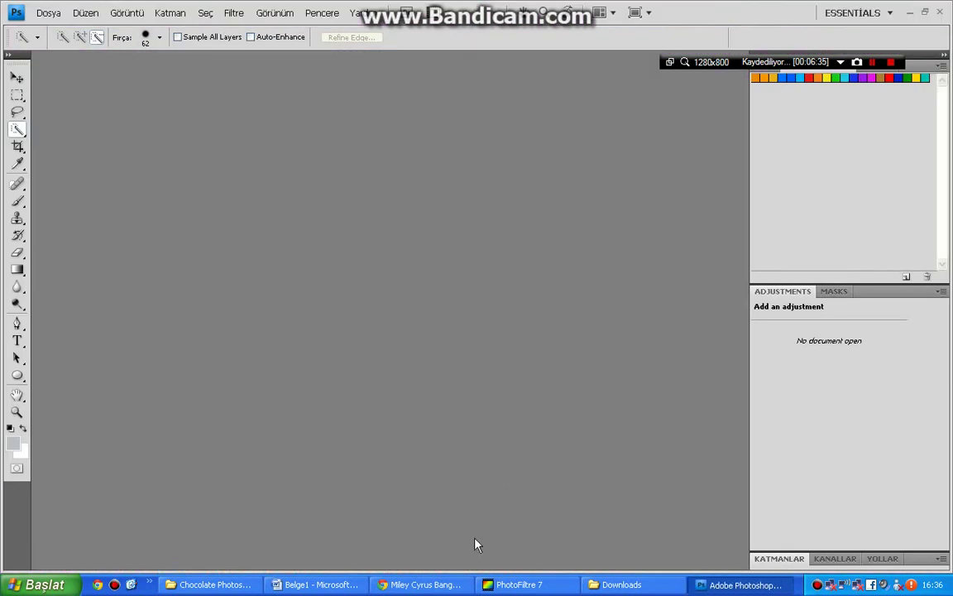
pyautogui.click(501, 249)
# Step: In Word, type 'artık indildi :)' and 'daha fazlası ve istekleriniz için:'
pyautogui.click(317, 584)
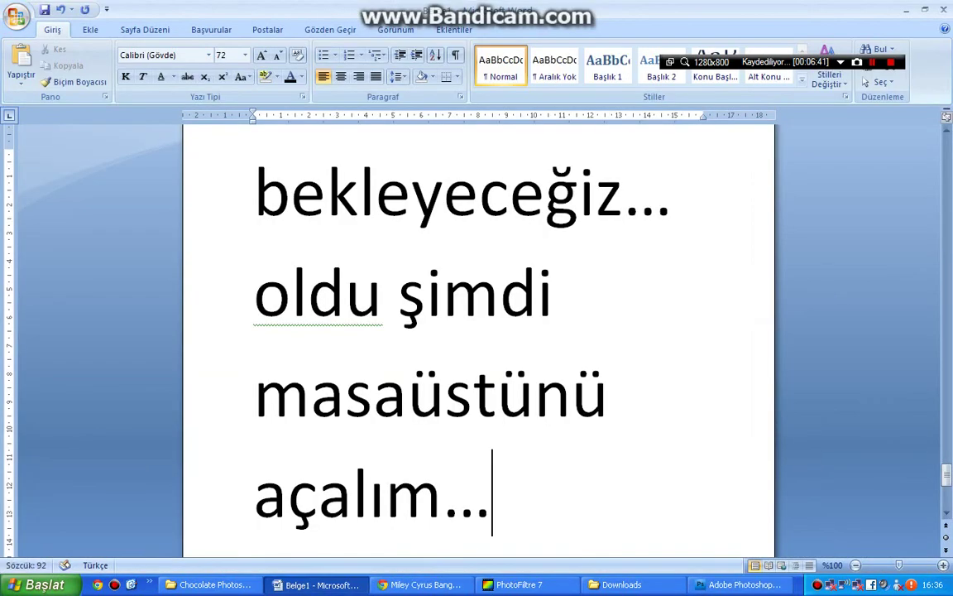
pyautogui.write('artık in')
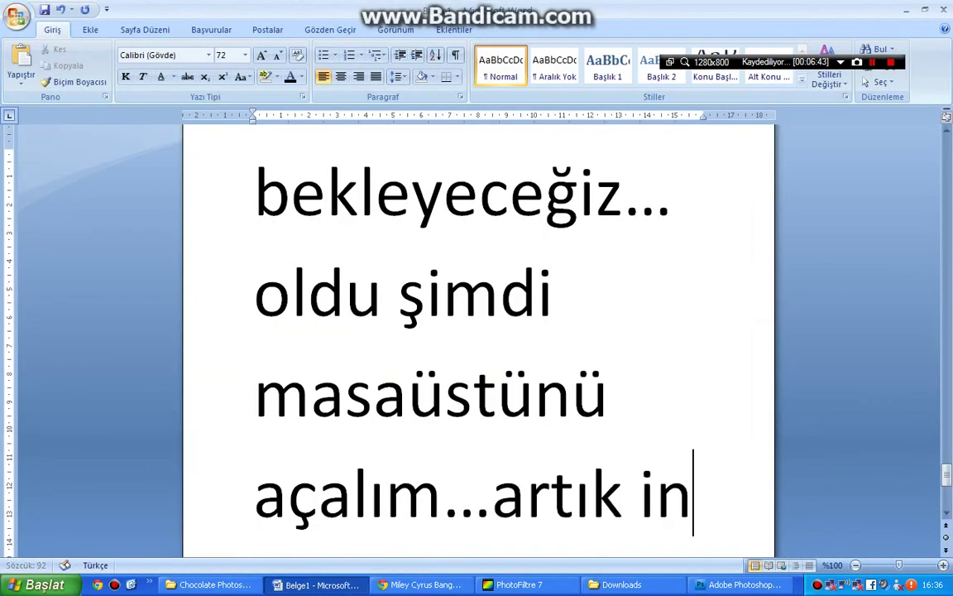
pyautogui.write('dirildi')
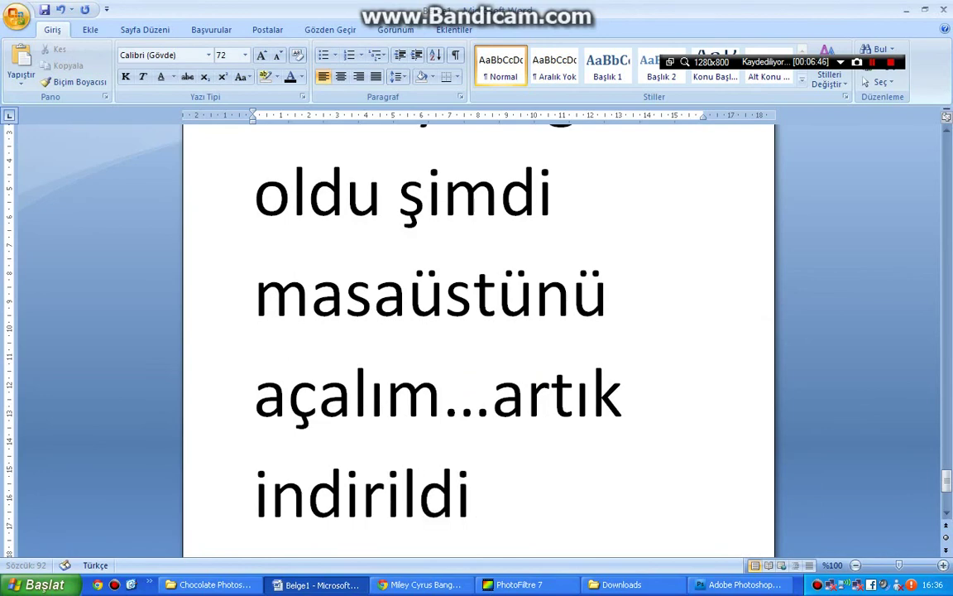
pyautogui.write(' :)')
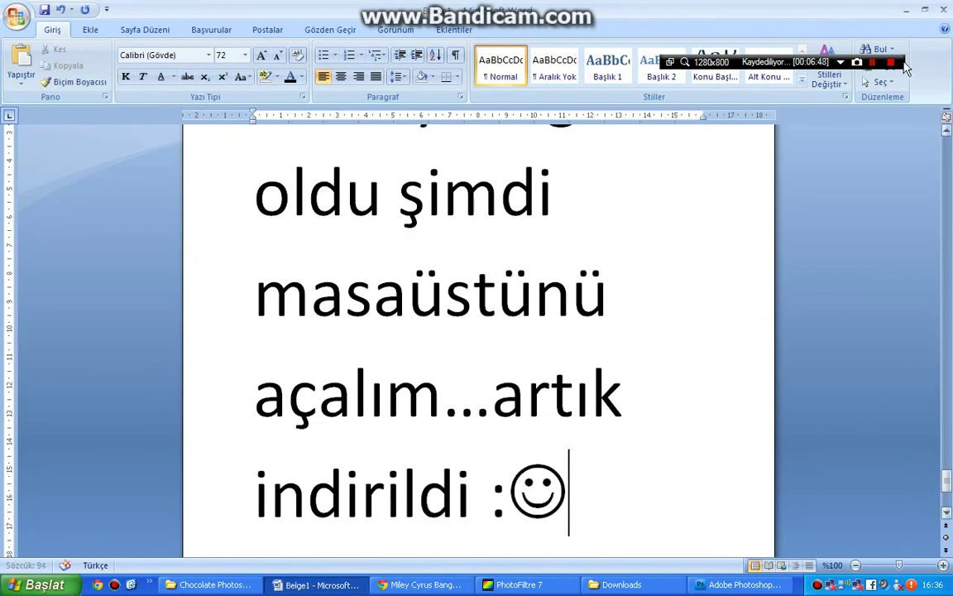
pyautogui.click(870, 79)
pyautogui.click(870, 76)
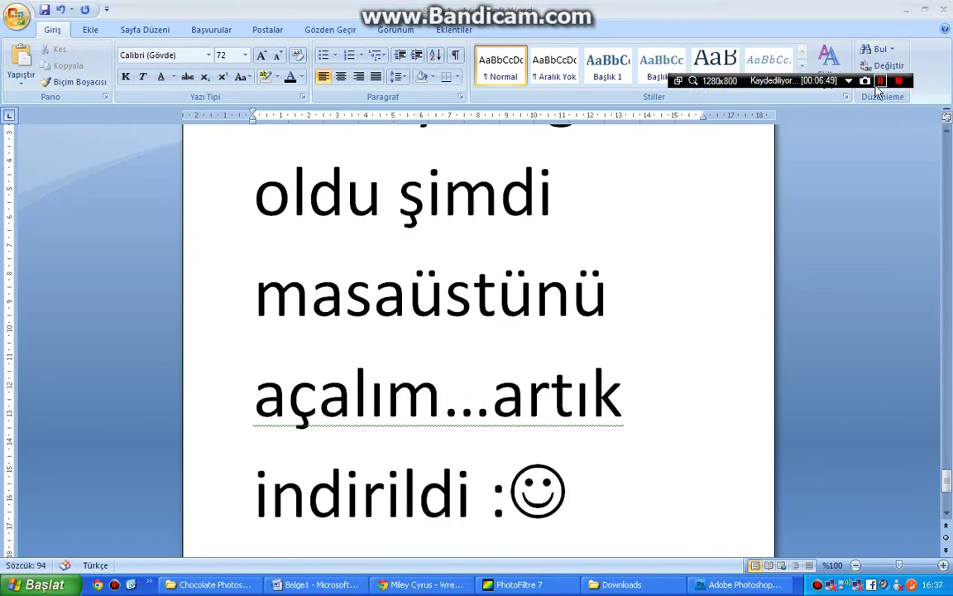
pyautogui.click(590, 503)
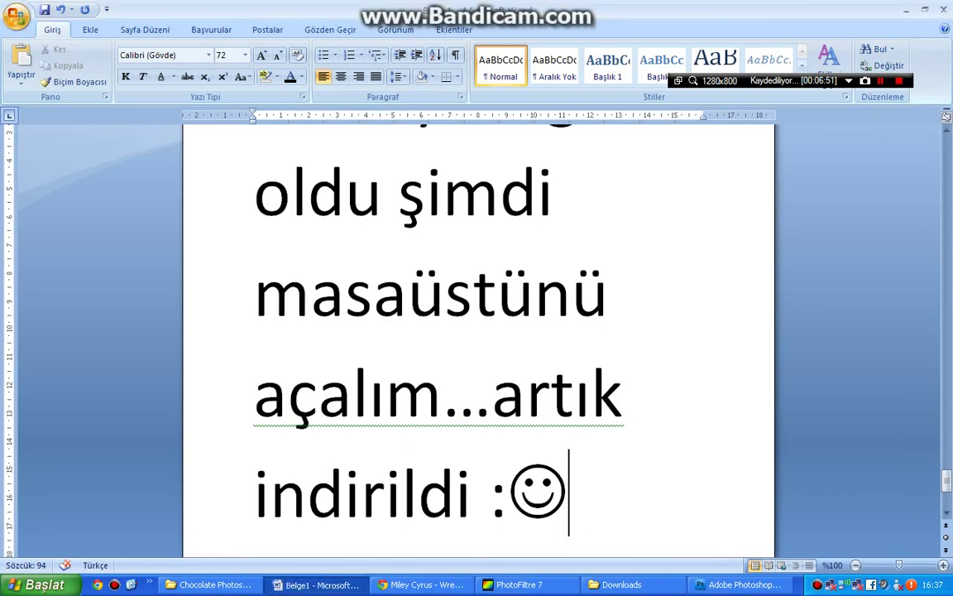
pyautogui.write('daha fa')
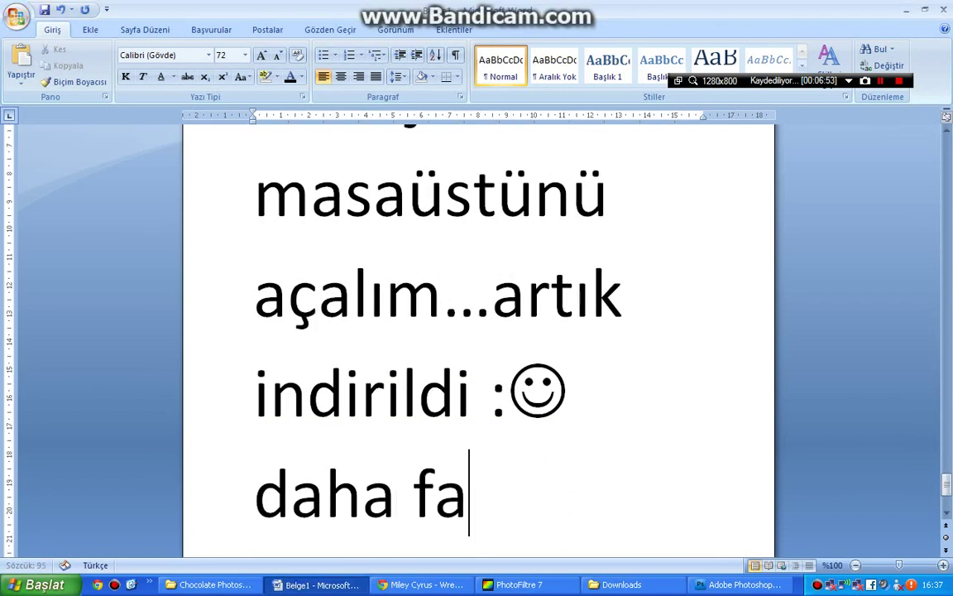
pyautogui.write('zlası ')
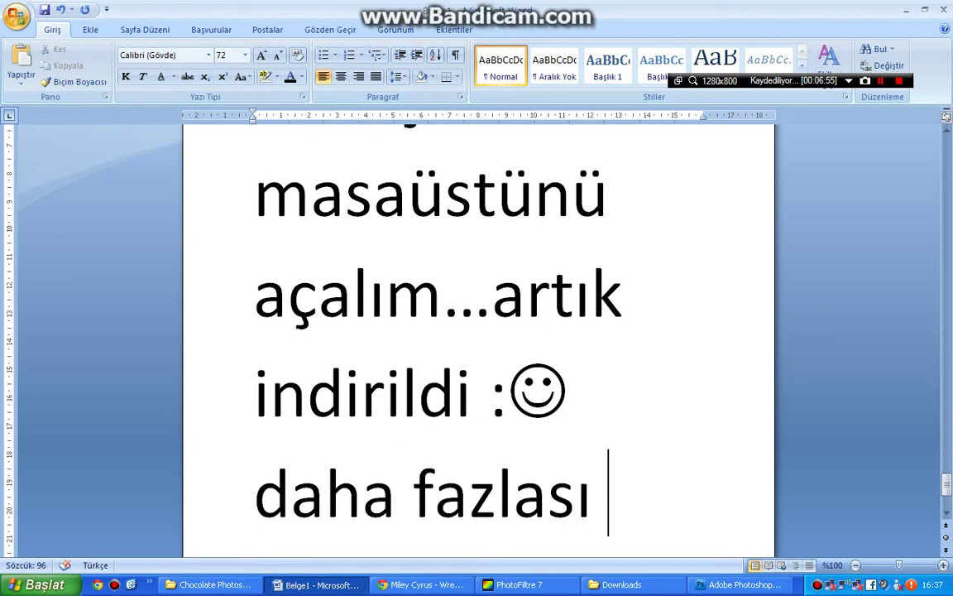
pyautogui.write('ve istekle')
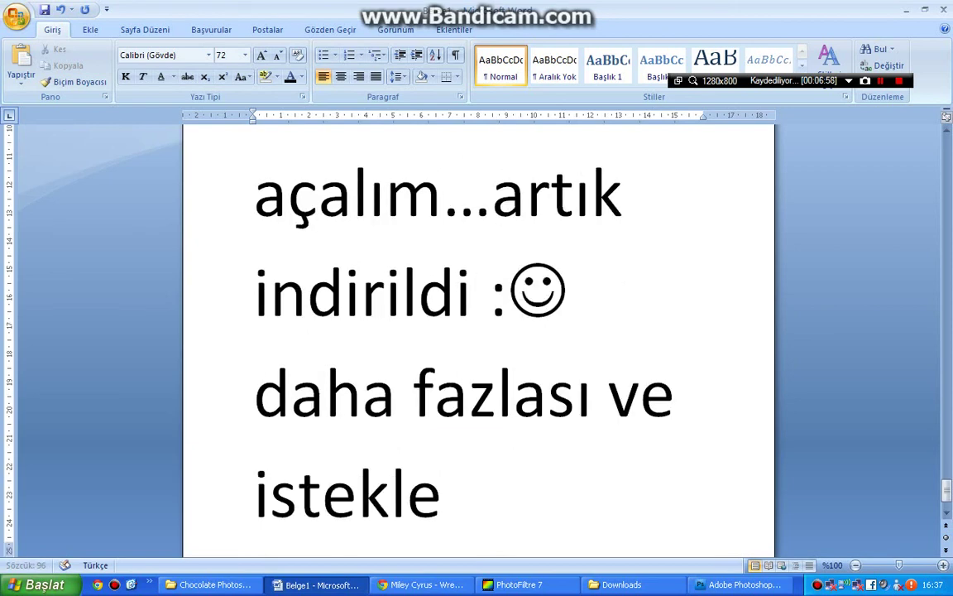
pyautogui.write('riniz i')
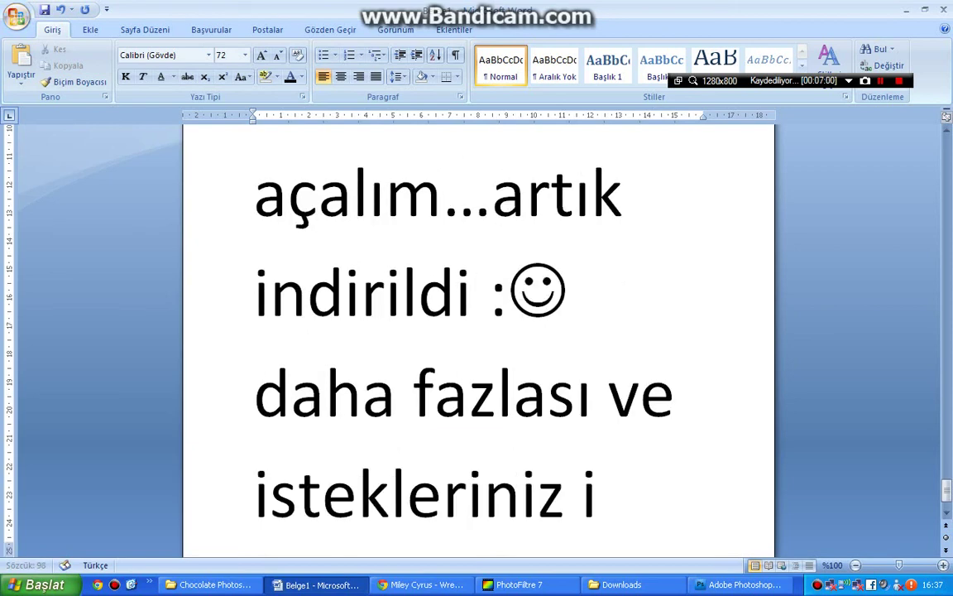
pyautogui.write('çin:')
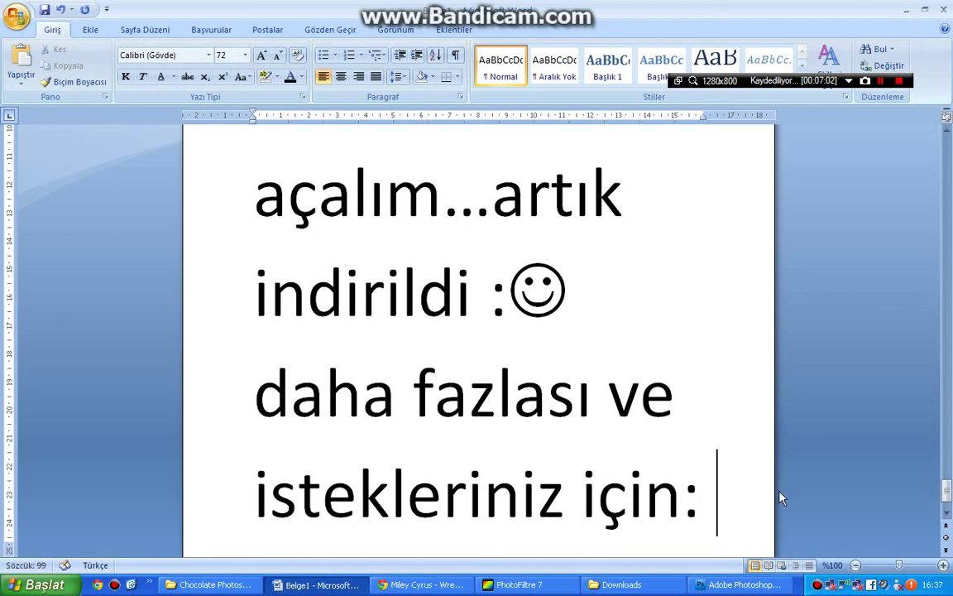
# Step: On a new line add 'Chocolate Photoshop' and paste the Facebook page link
pyautogui.press('Return')
pyautogui.write('C')
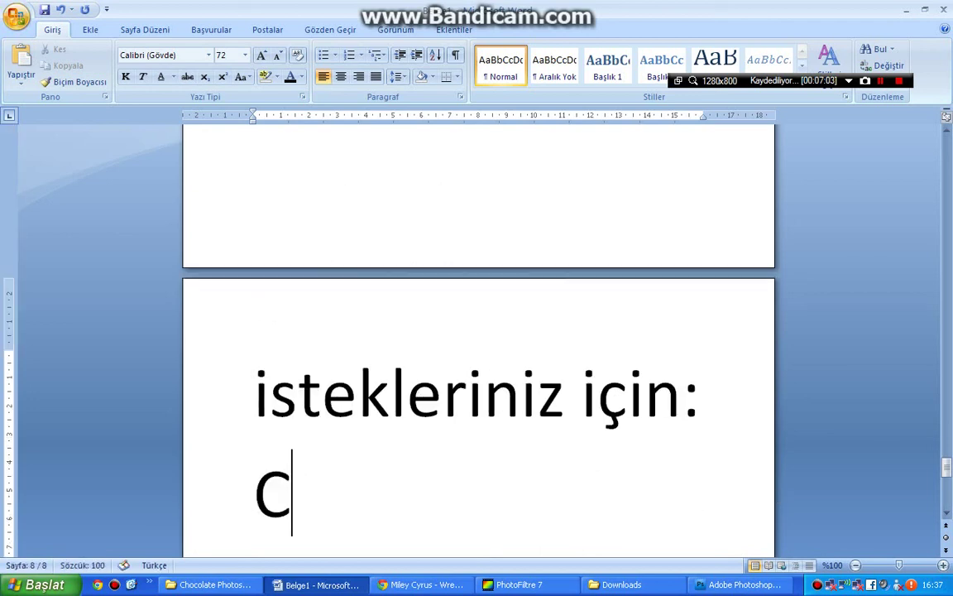
pyautogui.write('hocolate ')
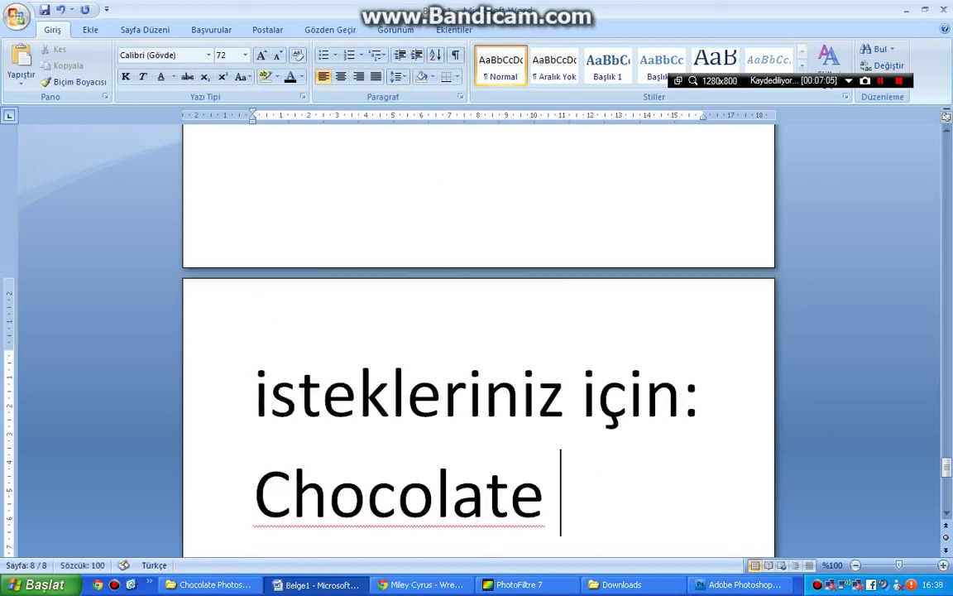
pyautogui.write('Photosho')
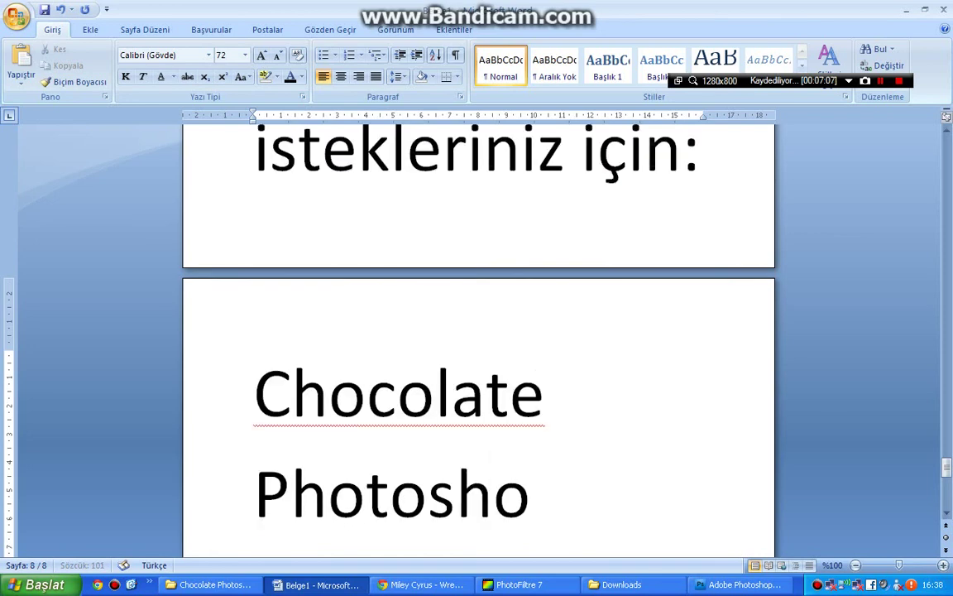
pyautogui.write('p')
pyautogui.rightClick(668, 496)
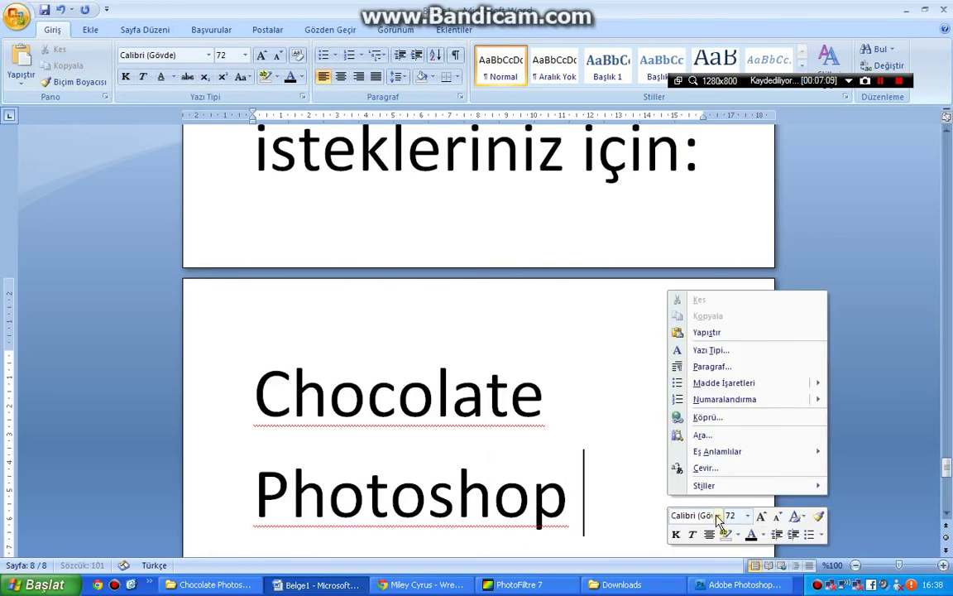
pyautogui.click(723, 333)
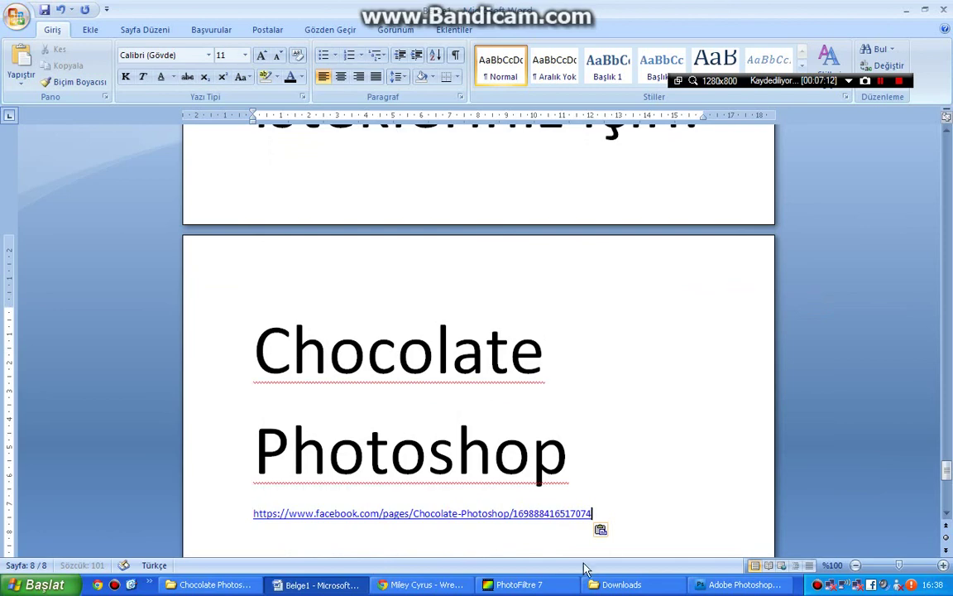
pyautogui.press('Return')
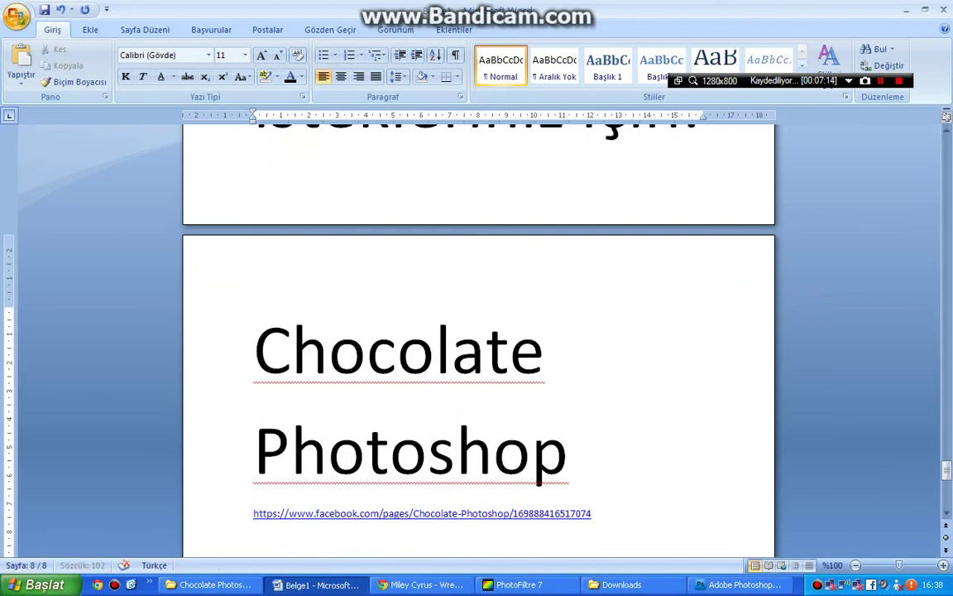